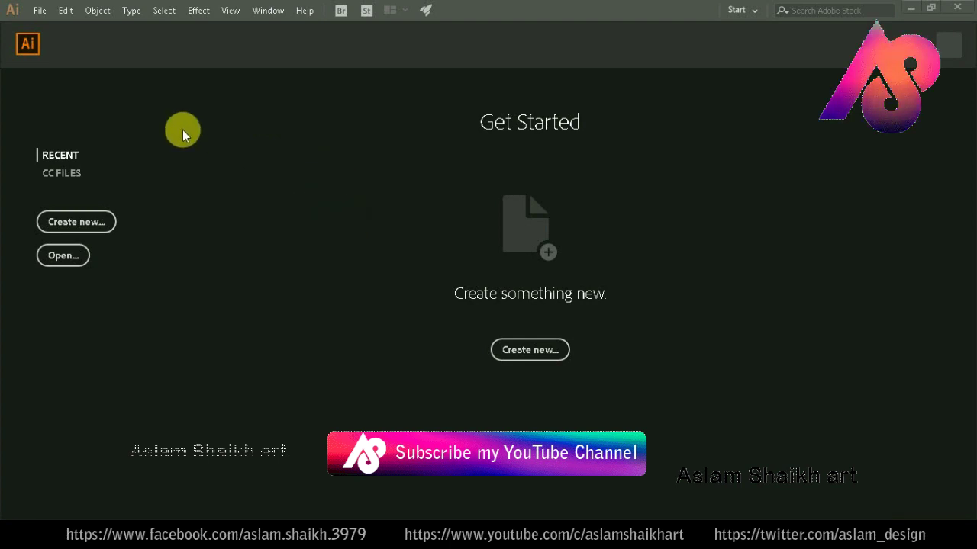
Step: Create a new blank 792 × 612 pt Letter document and close the image tracing options
{"action": "left_click", "coordinate": [41, 12]}
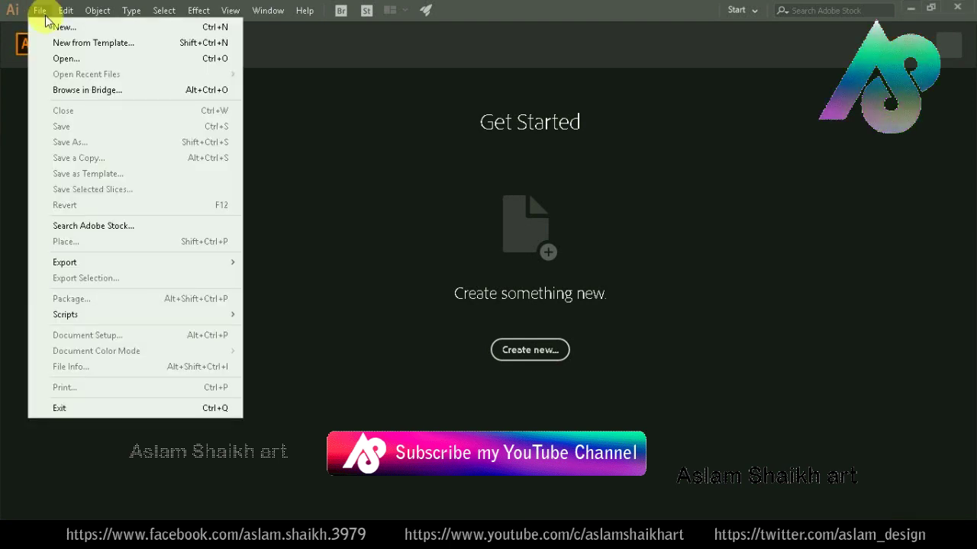
{"action": "key", "text": "Escape"}
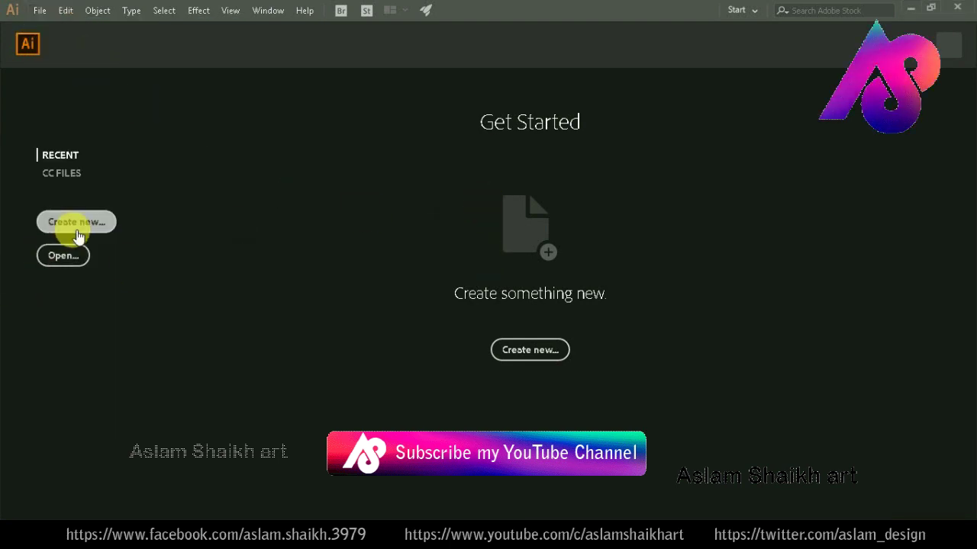
{"action": "left_click", "coordinate": [76, 221]}
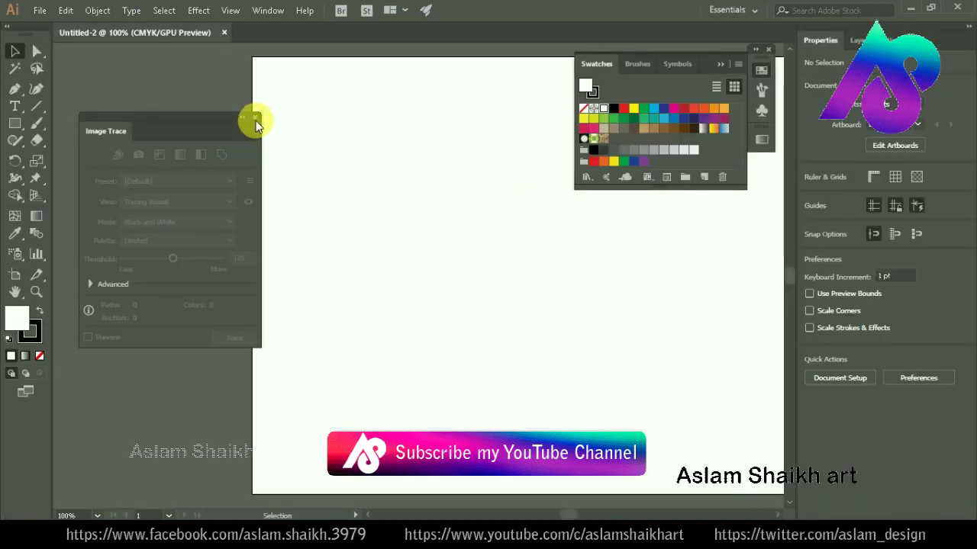
{"action": "left_click", "coordinate": [256, 120]}
Step: Collapse the Swatches panel, then paint a Paintbrush test stroke and undo it
{"action": "left_click", "coordinate": [722, 66]}
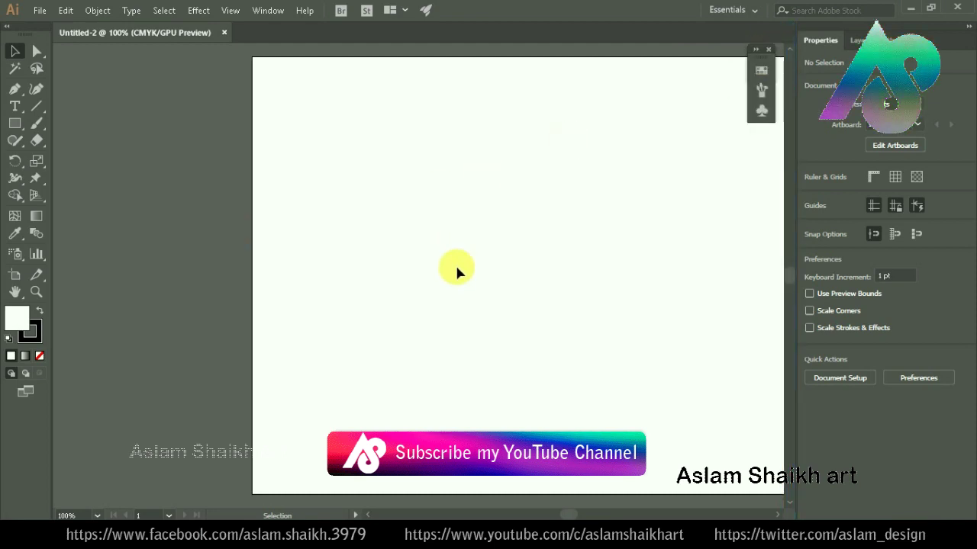
{"action": "key", "text": "ctrl+1"}
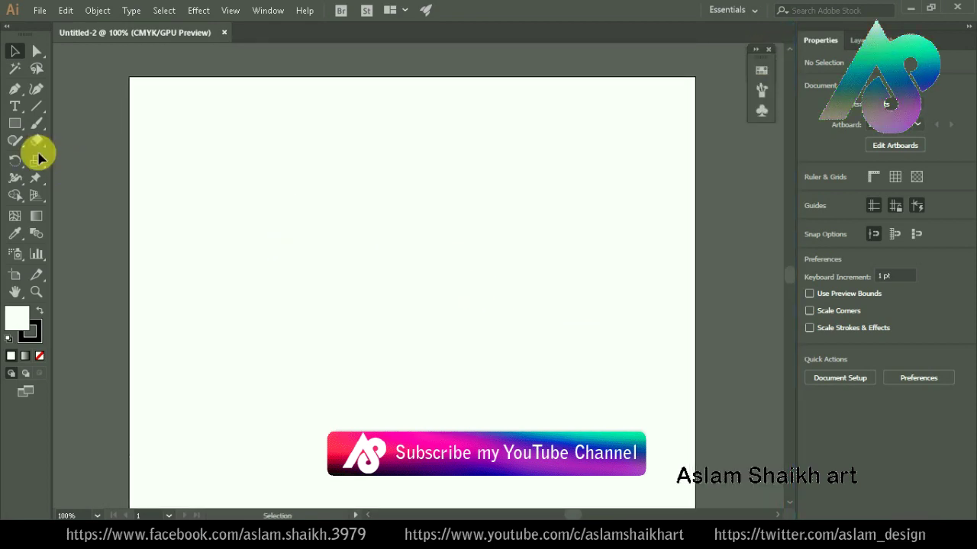
{"action": "left_click", "coordinate": [35, 123]}
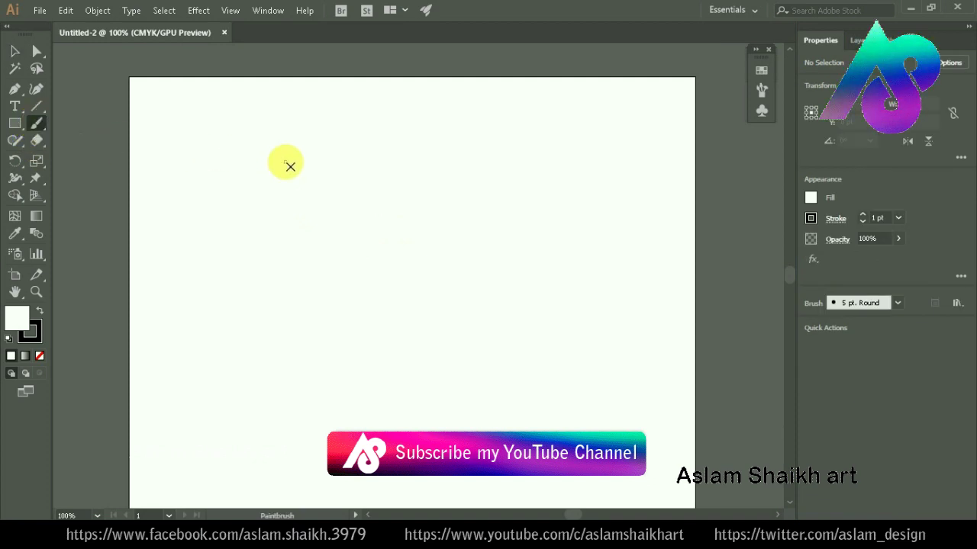
{"action": "mouse_move", "coordinate": [290, 160]}
{"action": "left_mouse_down"}
{"action": "mouse_move", "coordinate": [279, 192]}
{"action": "mouse_move", "coordinate": [387, 238]}
{"action": "left_mouse_up"}
{"action": "key", "text": "ctrl+equal"}
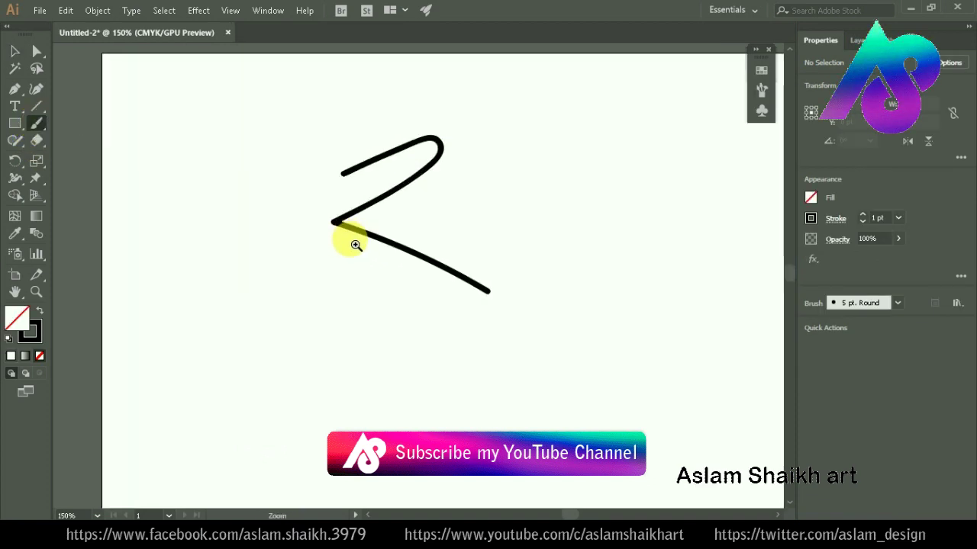
{"action": "key", "text": "ctrl+equal"}
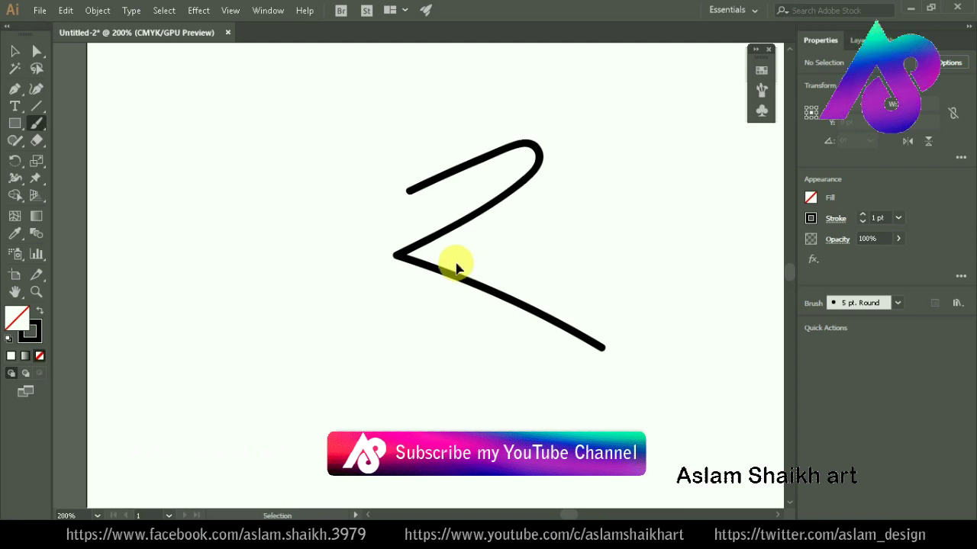
{"action": "key", "text": "ctrl+z"}
{"action": "key", "text": "ctrl+equal"}
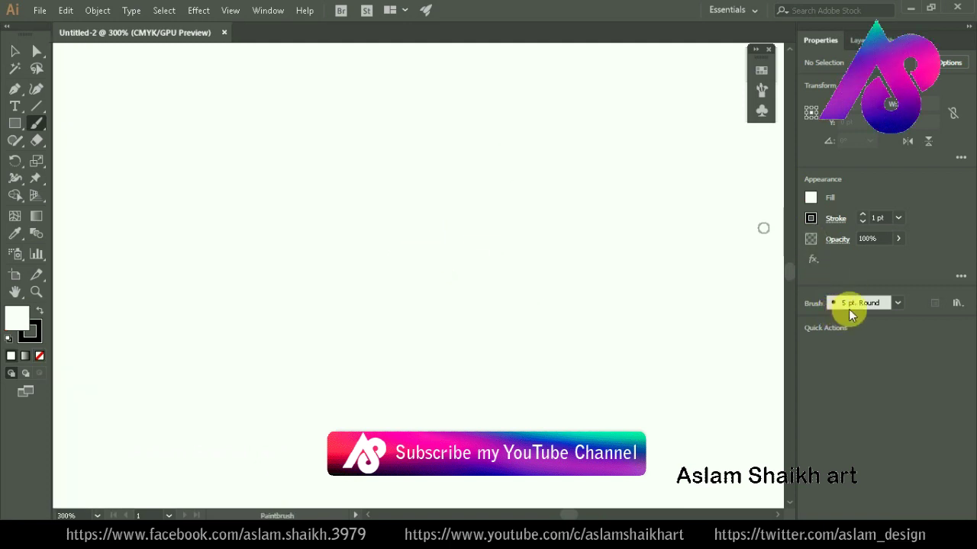
{"action": "left_click", "coordinate": [890, 303]}
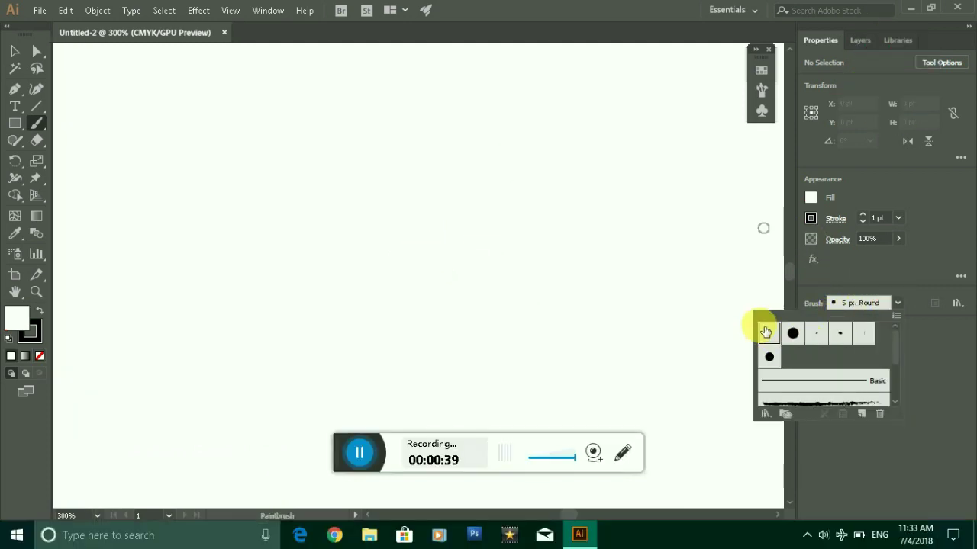
Step: Tilt the 5 pt. Round brush tip to a 32° angle and 38% roundness
{"action": "double_click", "coordinate": [765, 332]}
{"action": "left_click", "coordinate": [412, 260]}
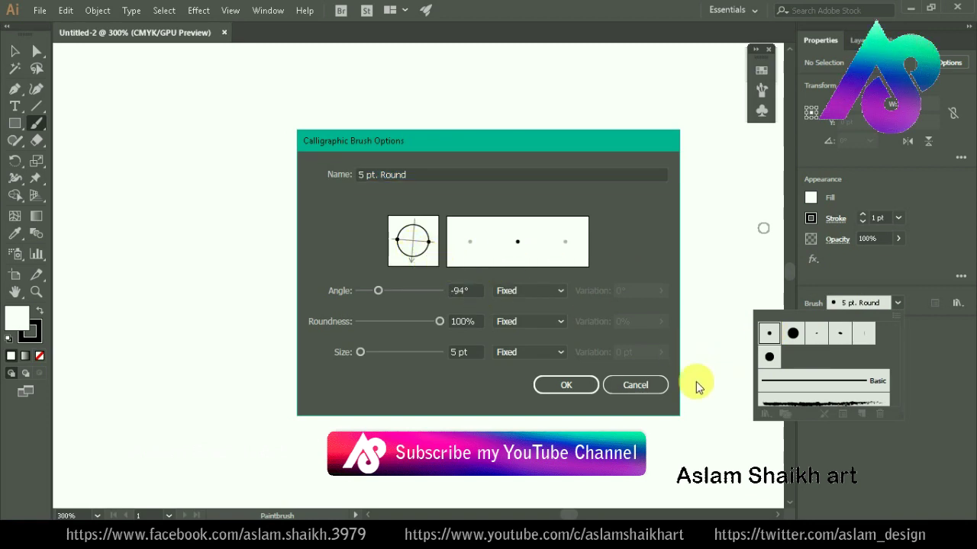
{"action": "left_click", "coordinate": [635, 384]}
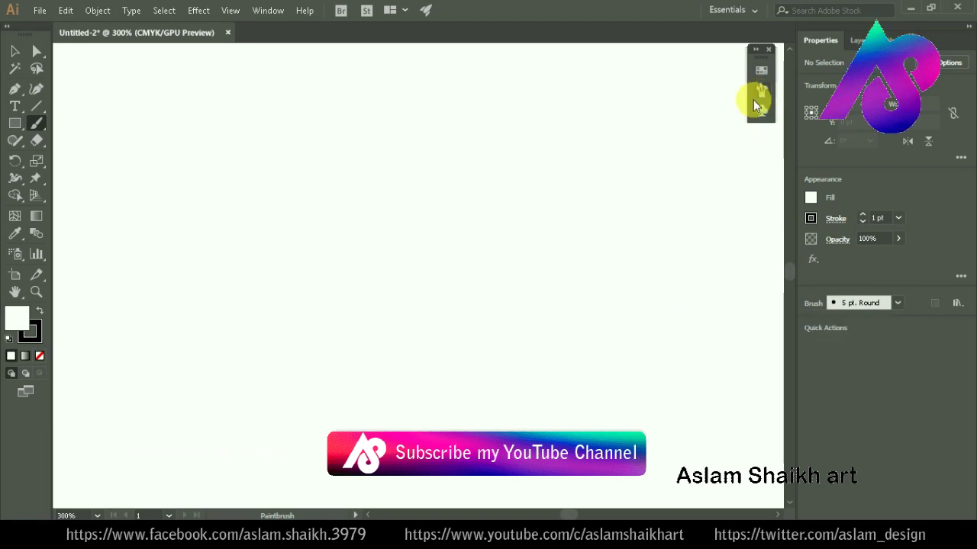
{"action": "left_click", "coordinate": [760, 89]}
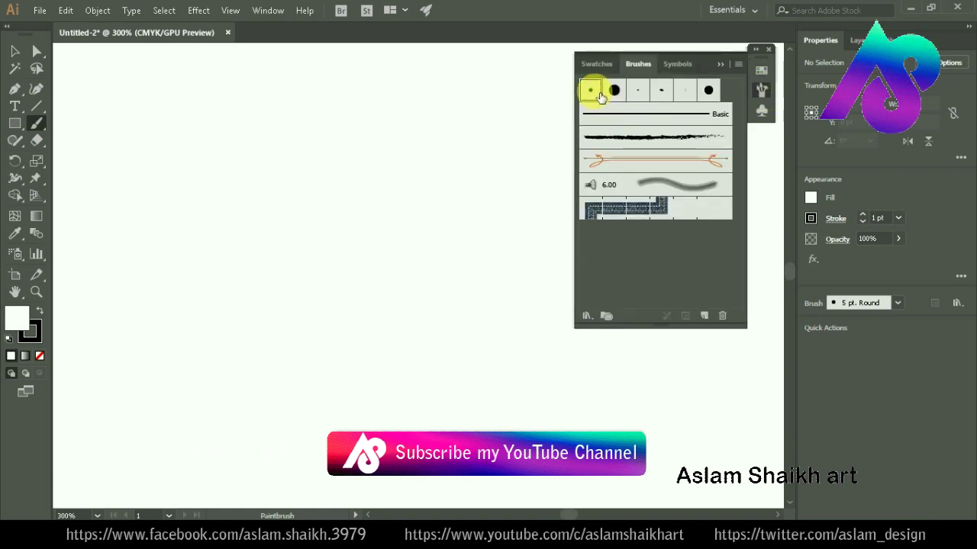
{"action": "double_click", "coordinate": [599, 93]}
{"action": "mouse_move", "coordinate": [437, 321]}
{"action": "left_mouse_down"}
{"action": "mouse_move", "coordinate": [389, 321]}
{"action": "mouse_move", "coordinate": [406, 291]}
{"action": "left_mouse_up"}
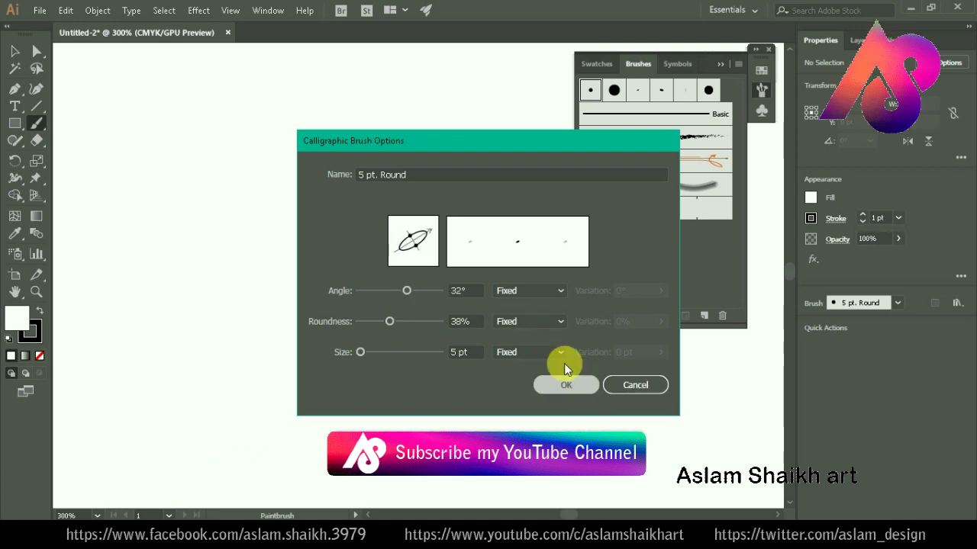
{"action": "left_click", "coordinate": [565, 384]}
{"action": "left_click", "coordinate": [722, 63]}
Step: Paint and undo test strokes with the reshaped brush tip
{"action": "left_click_drag", "start_coordinate": [514, 113], "coordinate": [415, 160]}
{"action": "key", "text": "ctrl+z"}
{"action": "left_click", "coordinate": [471, 227]}
{"action": "left_click_drag", "start_coordinate": [515, 153], "coordinate": [443, 175]}
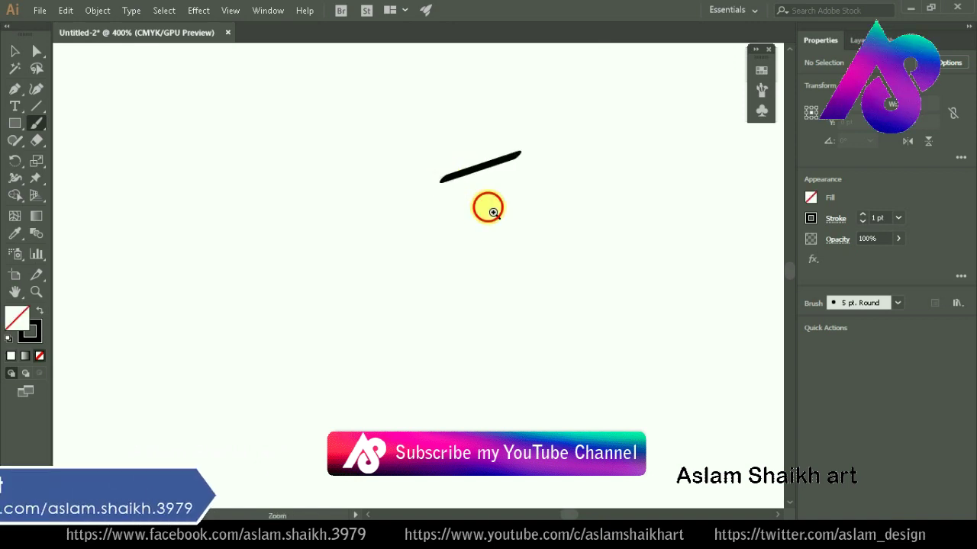
{"action": "key", "text": "ctrl+plus"}
{"action": "key", "text": "ctrl+z"}
{"action": "key", "text": "ctrl+minus"}
{"action": "key", "text": "ctrl+minus"}
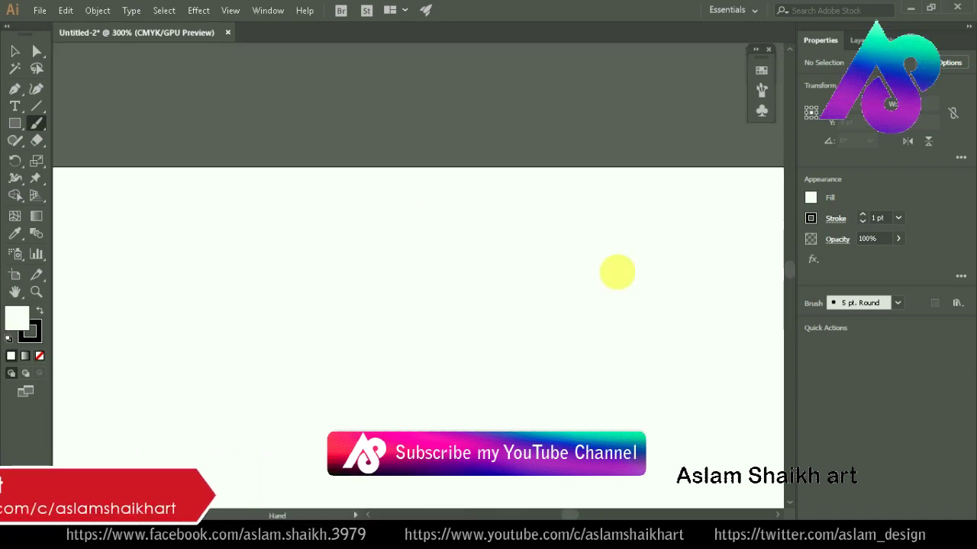
{"action": "scroll", "coordinate": [497, 283], "scroll_direction": "down", "scroll_amount": 2}
Step: Enlarge the 5 pt. Round brush to 42 pt
{"action": "left_click", "coordinate": [881, 304]}
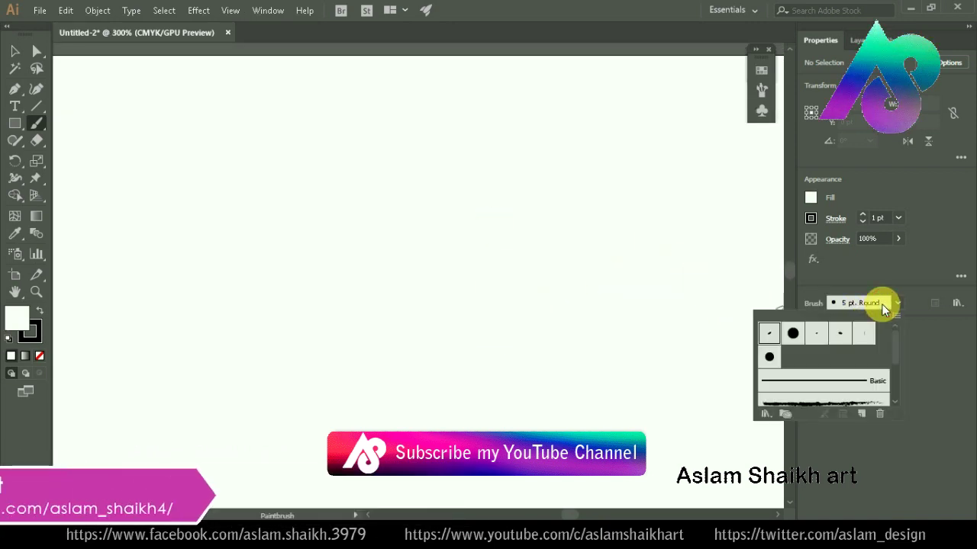
{"action": "left_click", "coordinate": [882, 303]}
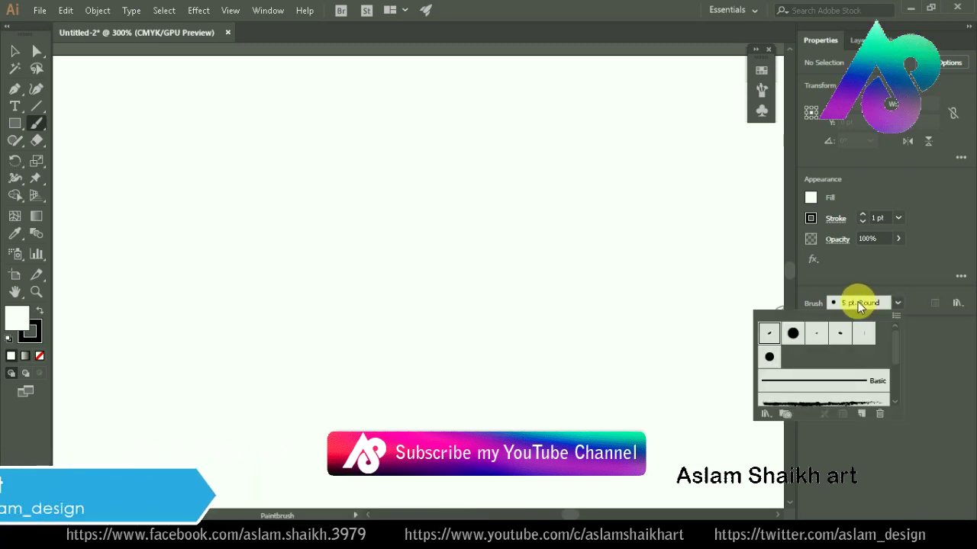
{"action": "double_click", "coordinate": [766, 336]}
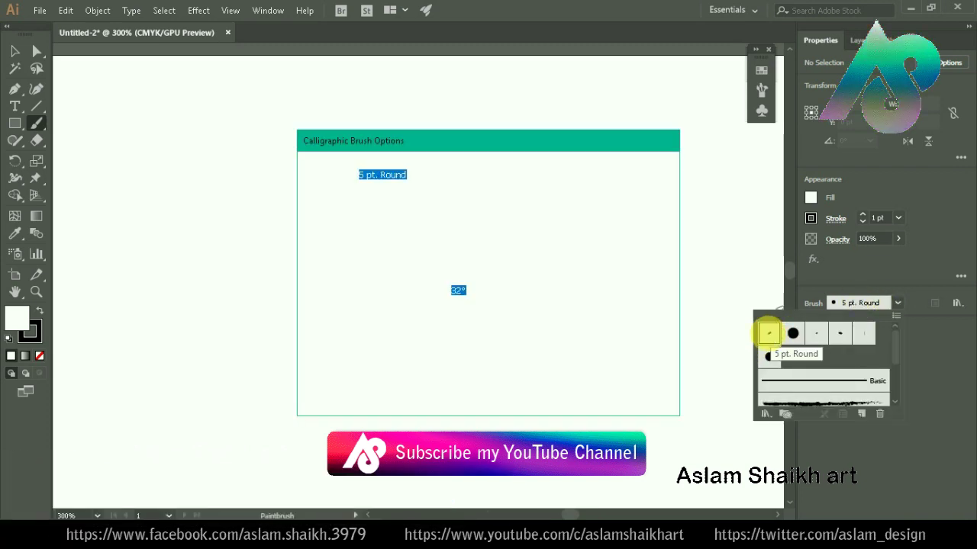
{"action": "left_click_drag", "start_coordinate": [360, 352], "coordinate": [374, 352]}
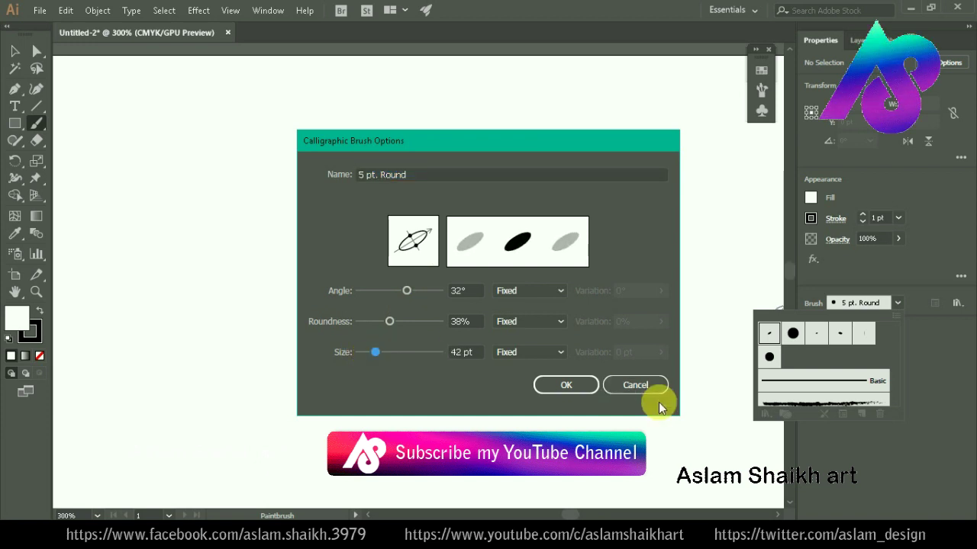
{"action": "left_click", "coordinate": [570, 386]}
Step: Paint a large hooked calligraphic stroke with the 42 pt brush
{"action": "left_click_drag", "start_coordinate": [532, 254], "coordinate": [468, 218]}
{"action": "key", "text": "ctrl+z"}
{"action": "mouse_move", "coordinate": [316, 272]}
{"action": "left_mouse_down"}
{"action": "mouse_move", "coordinate": [394, 218]}
{"action": "mouse_move", "coordinate": [458, 328]}
{"action": "left_mouse_up"}
{"action": "left_click", "coordinate": [458, 220], "text": "ctrl+alt"}
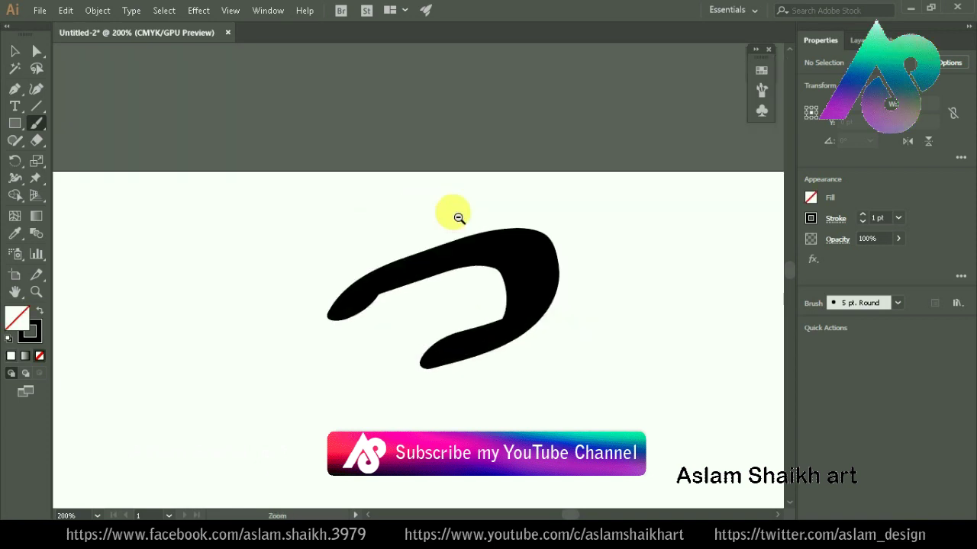
Step: Clear the hooked stroke, then paint and undo a zigzag practice stroke
{"action": "scroll", "coordinate": [417, 183], "scroll_direction": "down", "scroll_amount": 3}
{"action": "key", "text": "ctrl+1"}
{"action": "key", "text": "ctrl+z"}
{"action": "mouse_move", "coordinate": [396, 234]}
{"action": "left_mouse_down"}
{"action": "mouse_move", "coordinate": [360, 290]}
{"action": "mouse_move", "coordinate": [464, 349]}
{"action": "left_mouse_up"}
{"action": "key", "text": "ctrl+plus"}
{"action": "key", "text": "ctrl+z"}
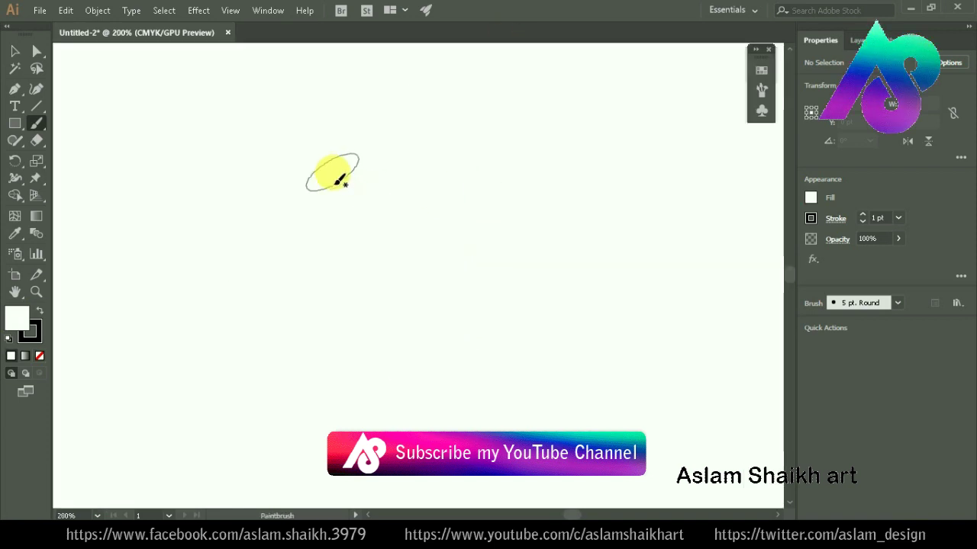
Step: Reduce the 5 pt. Round brush size to 30 pt
{"action": "left_click", "coordinate": [851, 302]}
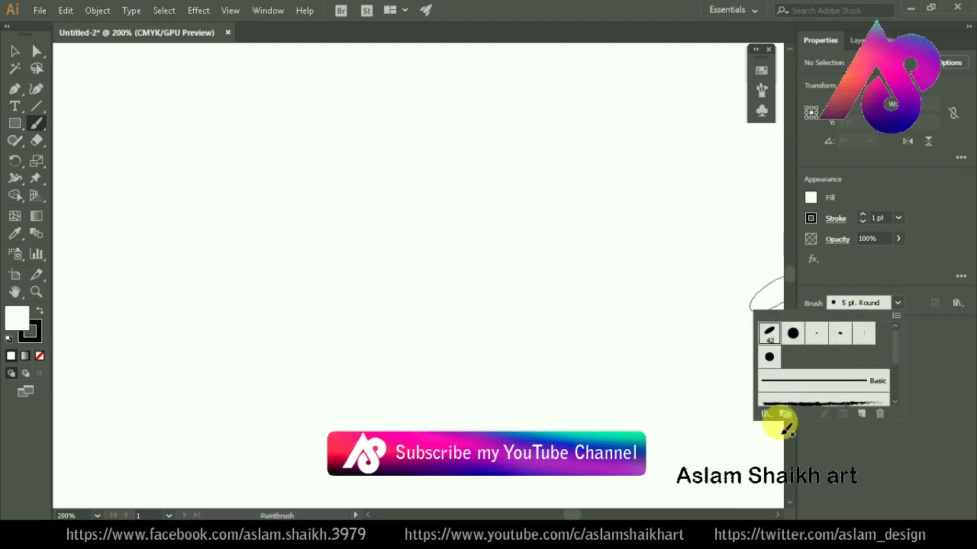
{"action": "double_click", "coordinate": [769, 332]}
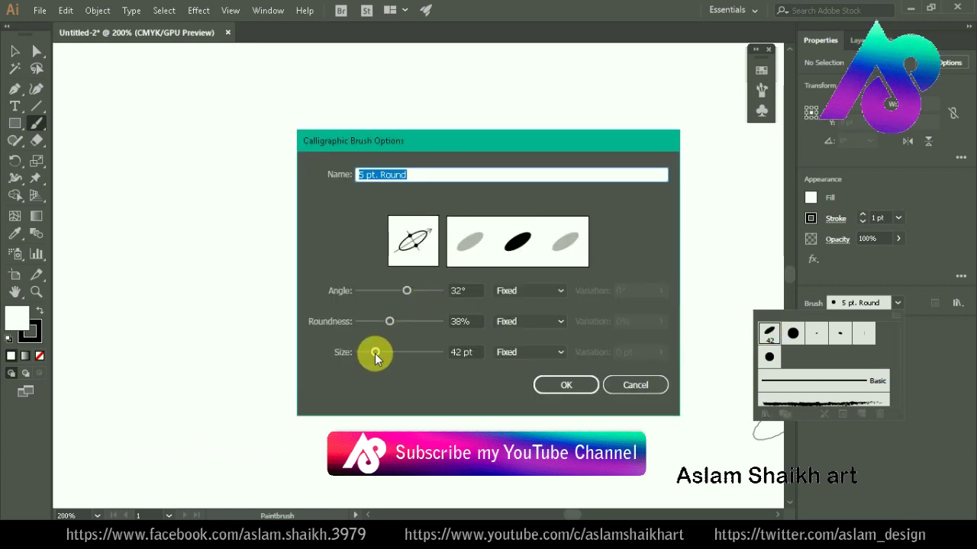
{"action": "left_click_drag", "start_coordinate": [376, 353], "coordinate": [370, 352]}
{"action": "left_click", "coordinate": [566, 387]}
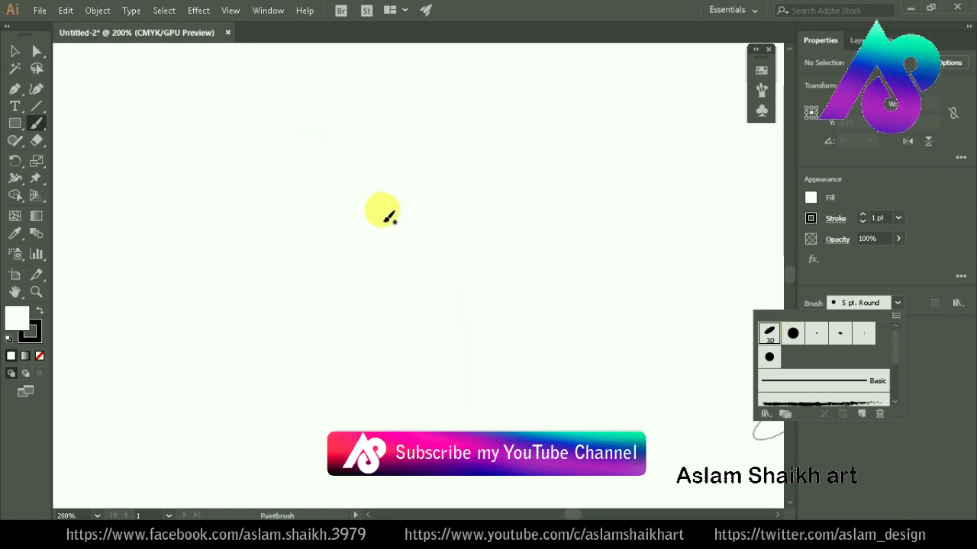
Step: Paint the letter's looping calligraphic stroke after an undone test stroke
{"action": "left_click_drag", "start_coordinate": [403, 187], "coordinate": [421, 311]}
{"action": "key", "text": "ctrl+z"}
{"action": "mouse_move", "coordinate": [489, 164]}
{"action": "left_mouse_down"}
{"action": "mouse_move", "coordinate": [362, 206]}
{"action": "mouse_move", "coordinate": [451, 255]}
{"action": "mouse_move", "coordinate": [270, 307]}
{"action": "mouse_move", "coordinate": [359, 289]}
{"action": "mouse_move", "coordinate": [458, 414]}
{"action": "mouse_move", "coordinate": [588, 323]}
{"action": "mouse_move", "coordinate": [523, 374]}
{"action": "left_mouse_up"}
{"action": "key", "text": "ctrl+minus"}
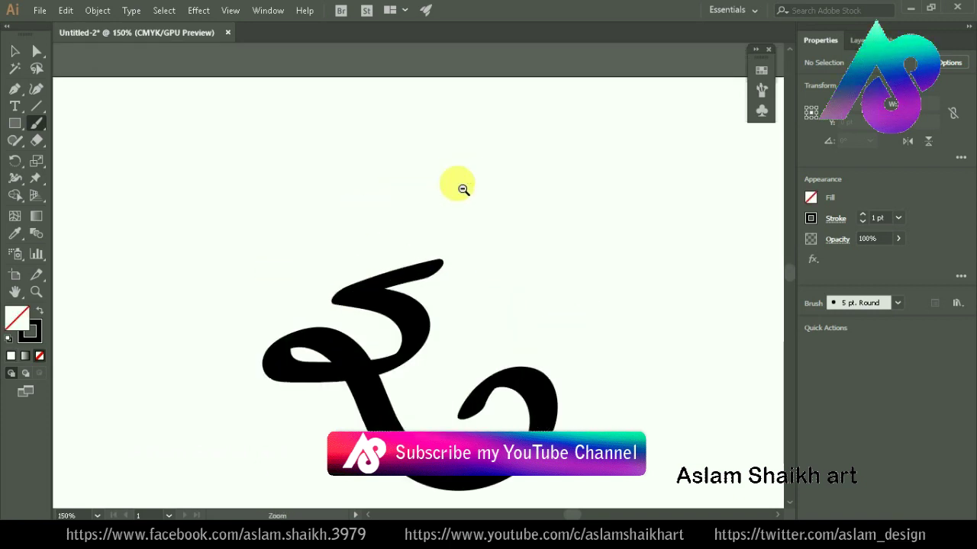
{"action": "scroll", "coordinate": [463, 190], "scroll_direction": "down", "scroll_amount": 4}
Step: Add a vertical stroke beside the loop and a long horizontal top bar
{"action": "left_click_drag", "start_coordinate": [483, 97], "coordinate": [466, 266]}
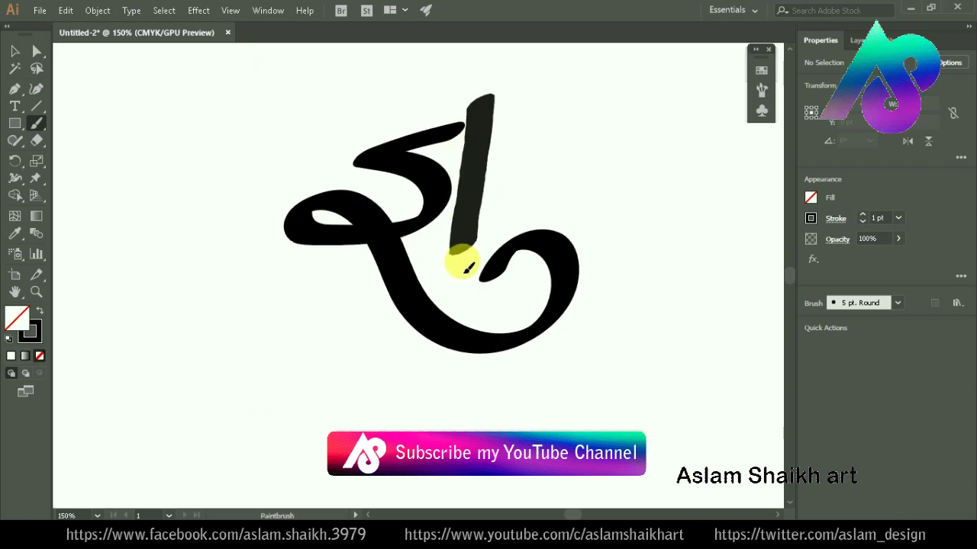
{"action": "key", "text": "ctrl+z"}
{"action": "left_click_drag", "start_coordinate": [475, 98], "coordinate": [457, 261]}
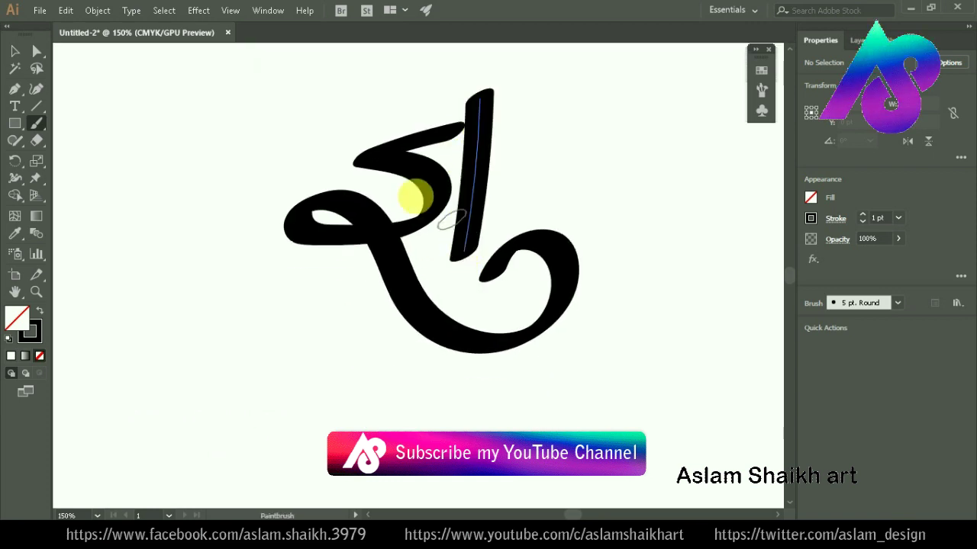
{"action": "key", "text": "ctrl+minus"}
{"action": "key", "text": "ctrl+a"}
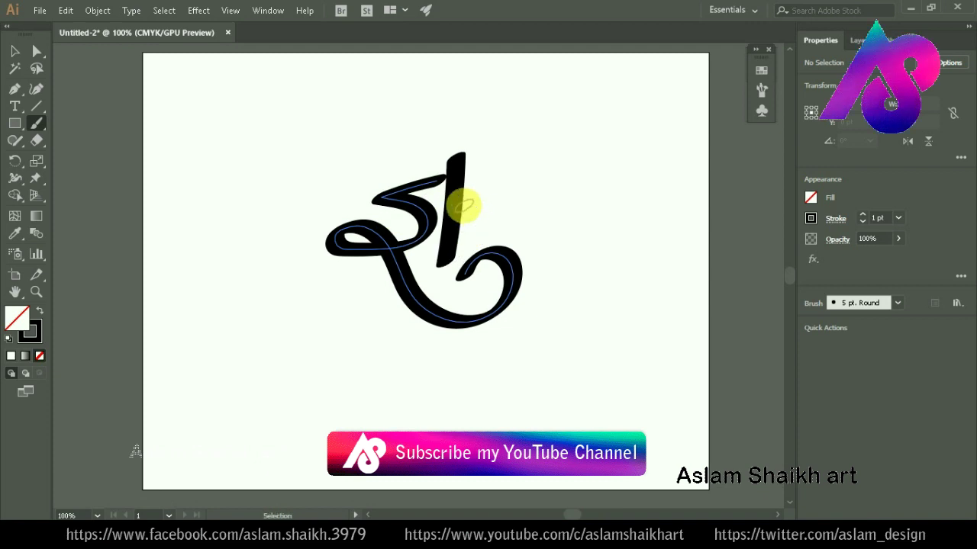
{"action": "key", "text": "ctrl+z"}
{"action": "left_click_drag", "start_coordinate": [457, 153], "coordinate": [443, 258]}
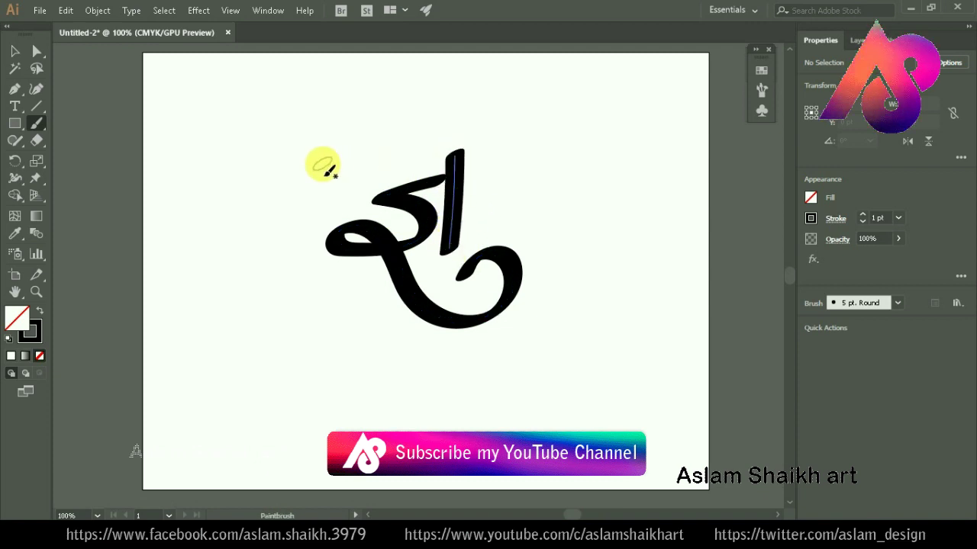
{"action": "left_click_drag", "start_coordinate": [316, 163], "coordinate": [690, 168]}
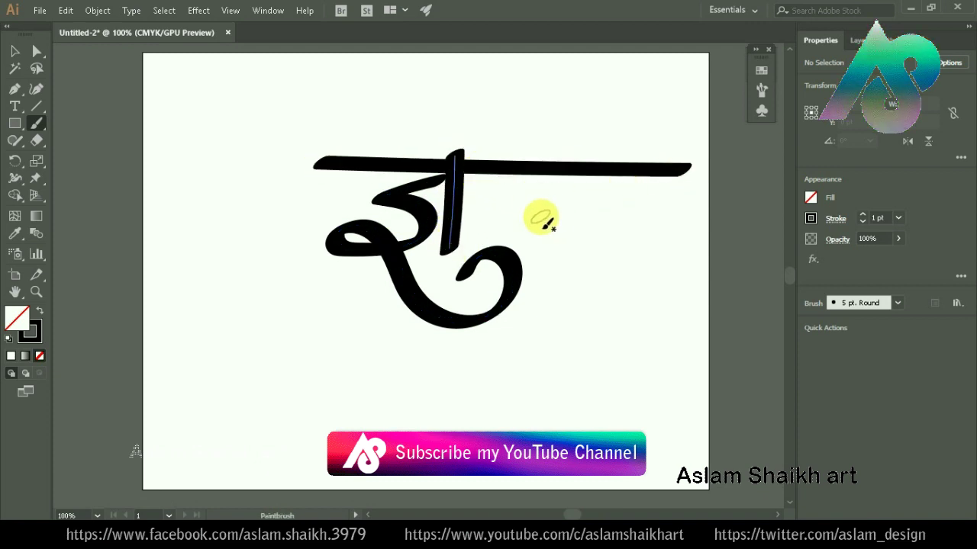
Step: Undo all the brush strokes, leaving the artboard empty
{"action": "key", "text": "ctrl+z"}
{"action": "key", "text": "ctrl+z"}
{"action": "key", "text": "ctrl+z"}
{"action": "key", "text": "ctrl+z"}
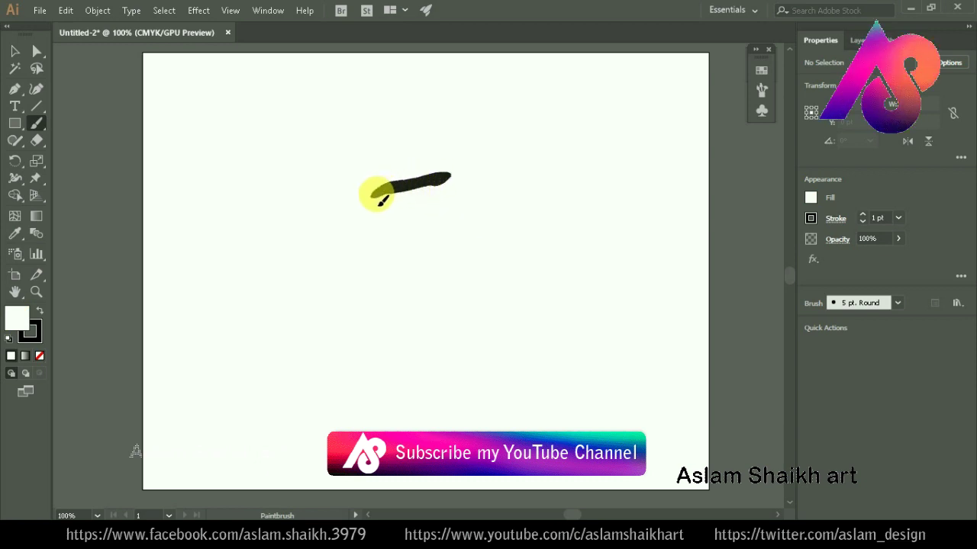
{"action": "key", "text": "ctrl+z"}
{"action": "left_click_drag", "start_coordinate": [456, 174], "coordinate": [403, 193]}
{"action": "key", "text": "ctrl+z"}
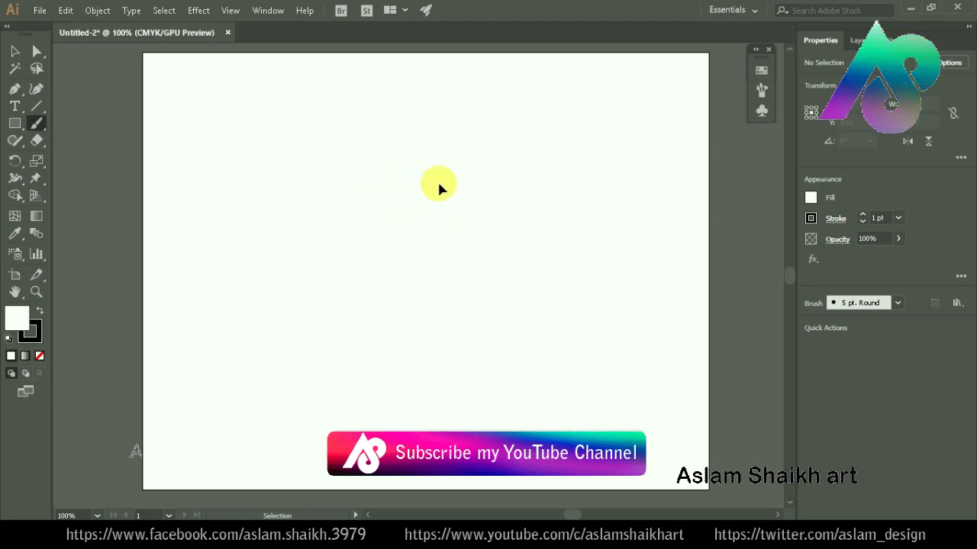
Step: Paint one curling S-shaped stroke from a top hook to a spiralled tail, viewed at 150%
{"action": "mouse_move", "coordinate": [427, 224]}
{"action": "left_mouse_down"}
{"action": "mouse_move", "coordinate": [353, 251]}
{"action": "mouse_move", "coordinate": [434, 327]}
{"action": "mouse_move", "coordinate": [549, 325]}
{"action": "mouse_move", "coordinate": [654, 349]}
{"action": "mouse_move", "coordinate": [557, 357]}
{"action": "mouse_move", "coordinate": [576, 359]}
{"action": "left_mouse_up"}
{"action": "scroll", "coordinate": [392, 239], "scroll_direction": "up", "scroll_amount": 1}
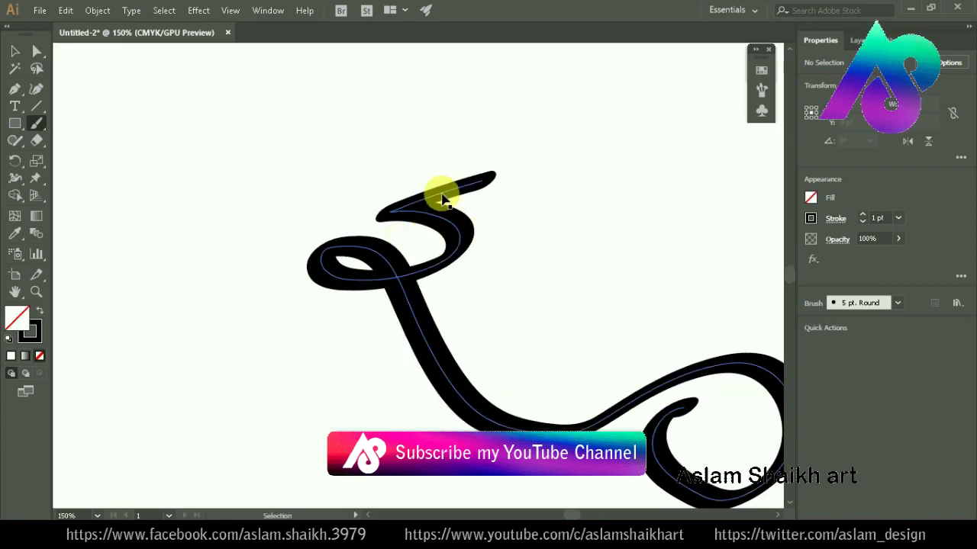
{"action": "key", "text": "ctrl+z"}
{"action": "left_click_drag", "start_coordinate": [436, 120], "coordinate": [344, 152]}
{"action": "key", "text": "ctrl+z"}
{"action": "mouse_move", "coordinate": [403, 125]}
{"action": "left_mouse_down"}
{"action": "mouse_move", "coordinate": [356, 135]}
{"action": "mouse_move", "coordinate": [421, 157]}
{"action": "mouse_move", "coordinate": [309, 220]}
{"action": "mouse_move", "coordinate": [501, 320]}
{"action": "mouse_move", "coordinate": [708, 266]}
{"action": "mouse_move", "coordinate": [636, 374]}
{"action": "mouse_move", "coordinate": [626, 281]}
{"action": "left_mouse_up"}
{"action": "key", "text": "z"}
{"action": "left_click", "coordinate": [410, 279]}
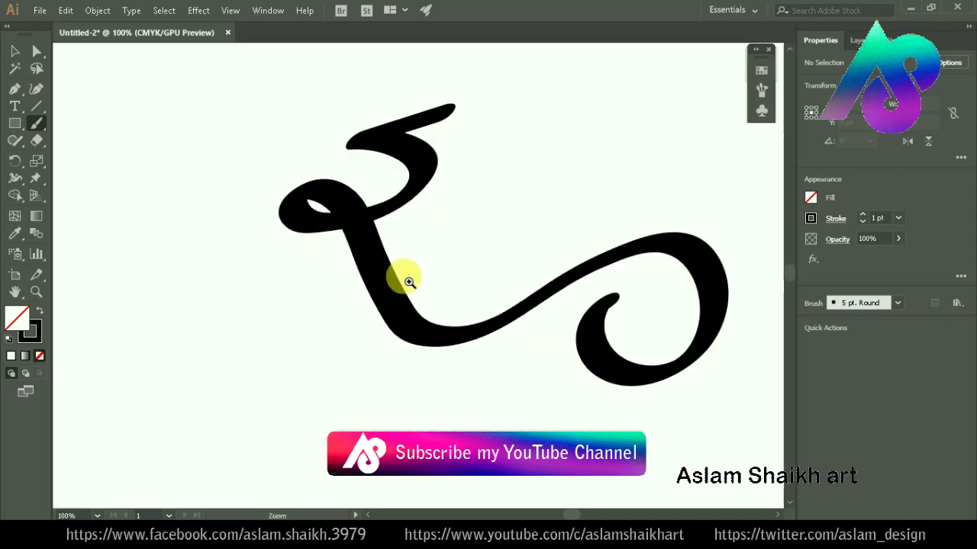
{"action": "key", "text": "b"}
{"action": "left_click", "coordinate": [36, 51]}
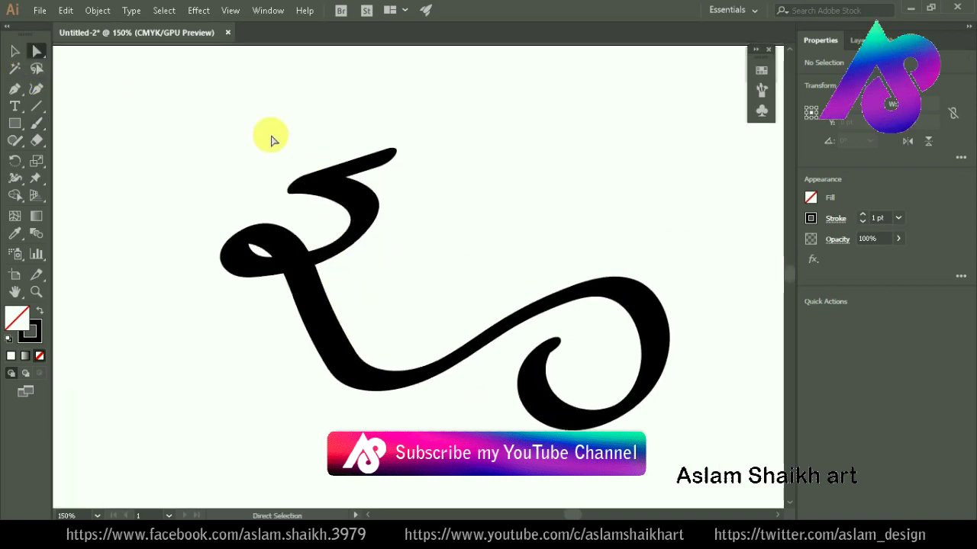
Step: Shift the letter stroke slightly right and down with Direct Selection
{"action": "left_click", "coordinate": [383, 157]}
{"action": "left_click_drag", "start_coordinate": [383, 158], "coordinate": [408, 157]}
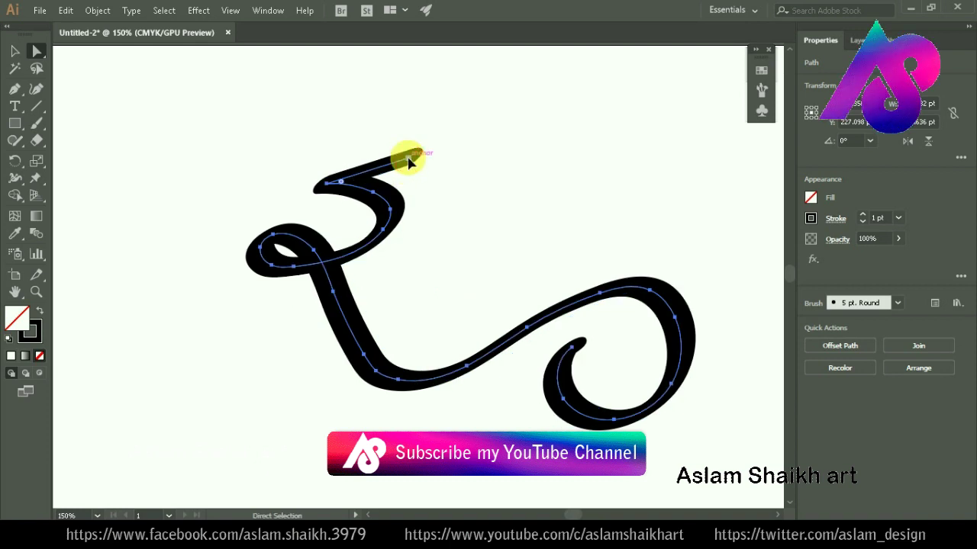
{"action": "left_click_drag", "start_coordinate": [408, 162], "coordinate": [418, 166]}
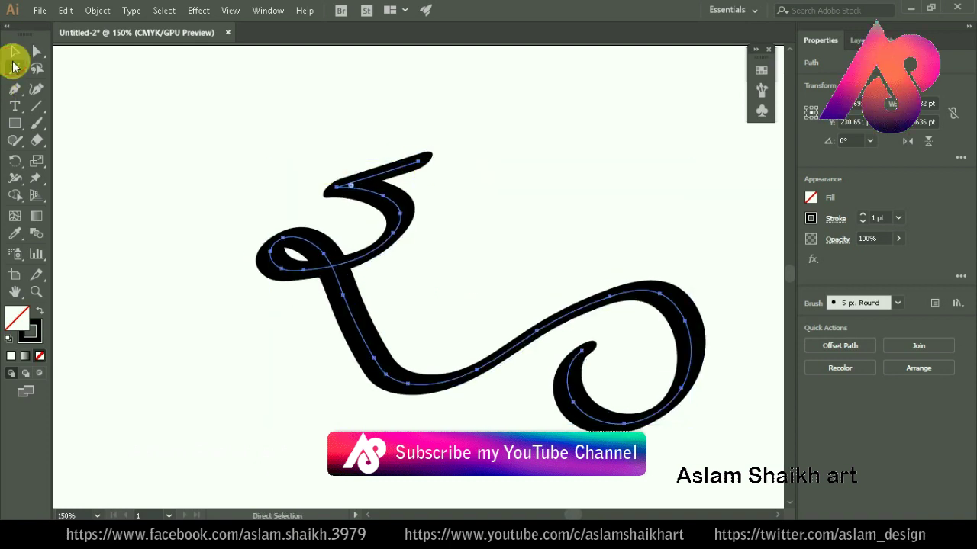
{"action": "left_click", "coordinate": [14, 52]}
{"action": "left_click", "coordinate": [35, 55]}
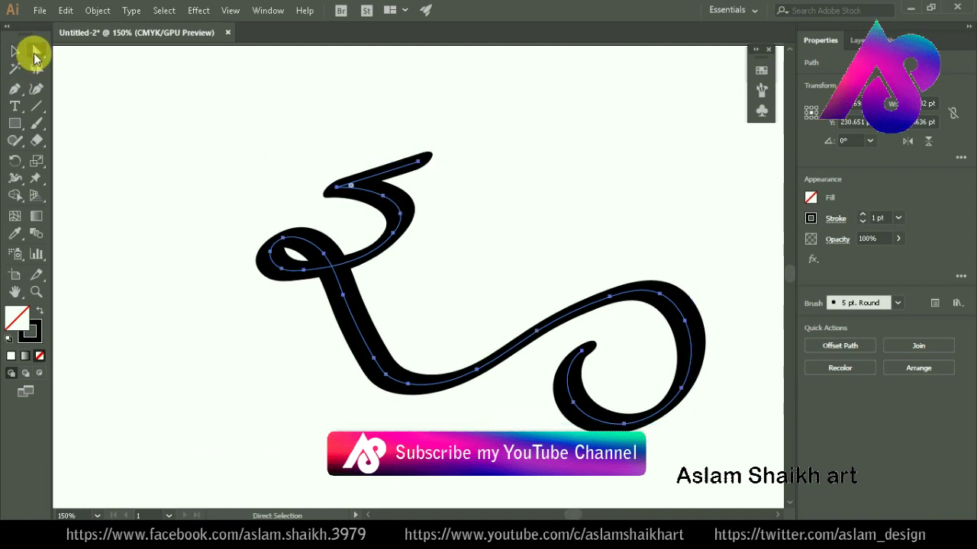
{"action": "left_click", "coordinate": [387, 122]}
Step: Reshape the stroke's top-end anchor and upper curve, then recentre the view
{"action": "mouse_move", "coordinate": [442, 174]}
{"action": "left_mouse_down"}
{"action": "mouse_move", "coordinate": [414, 159]}
{"action": "mouse_move", "coordinate": [438, 159]}
{"action": "left_mouse_up"}
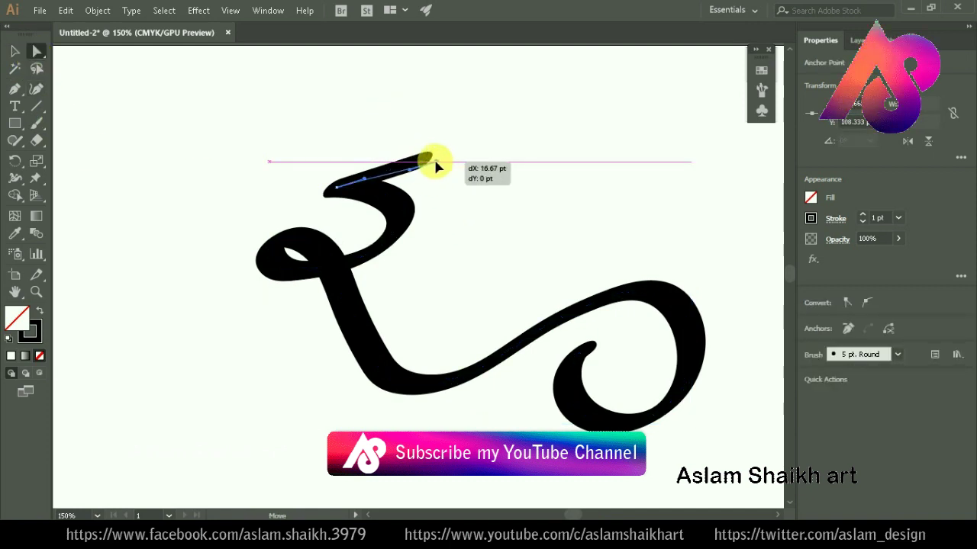
{"action": "key", "text": "ctrl+minus"}
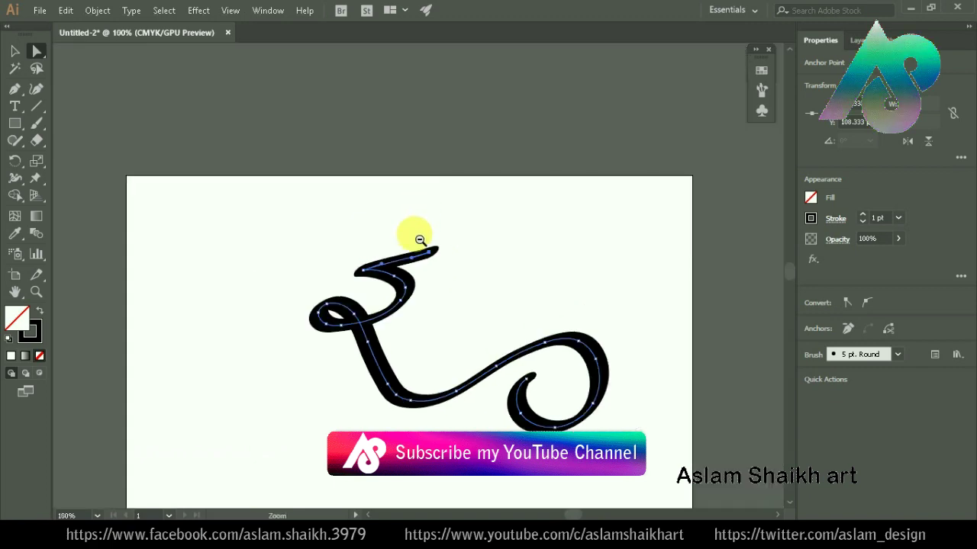
{"action": "key", "text": "ctrl+minus"}
{"action": "key", "text": "ctrl+plus"}
{"action": "key", "text": "ctrl+plus"}
{"action": "key", "text": "ctrl+minus"}
{"action": "key", "text": "ctrl+plus"}
{"action": "key", "text": "ctrl+plus"}
{"action": "left_click_drag", "start_coordinate": [467, 306], "coordinate": [364, 175]}
{"action": "left_click_drag", "start_coordinate": [424, 214], "coordinate": [410, 214]}
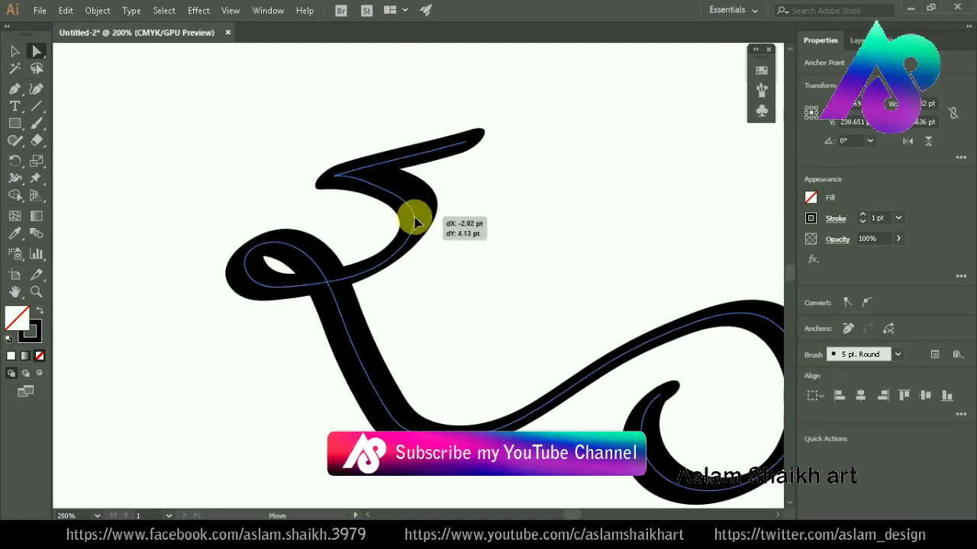
{"action": "left_click", "coordinate": [446, 222]}
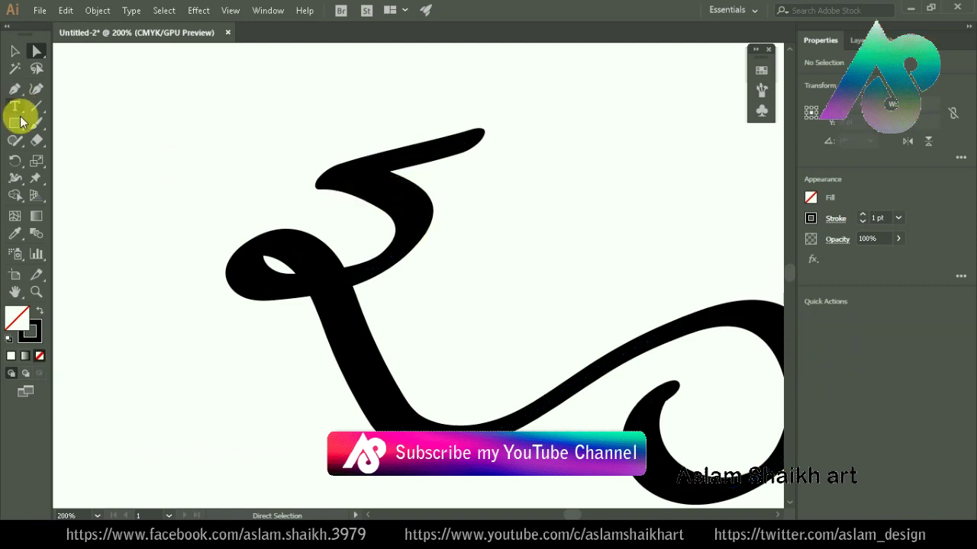
{"action": "key", "text": "ctrl+minus"}
{"action": "key", "text": "ctrl+minus"}
{"action": "left_click_drag", "start_coordinate": [464, 294], "coordinate": [435, 207]}
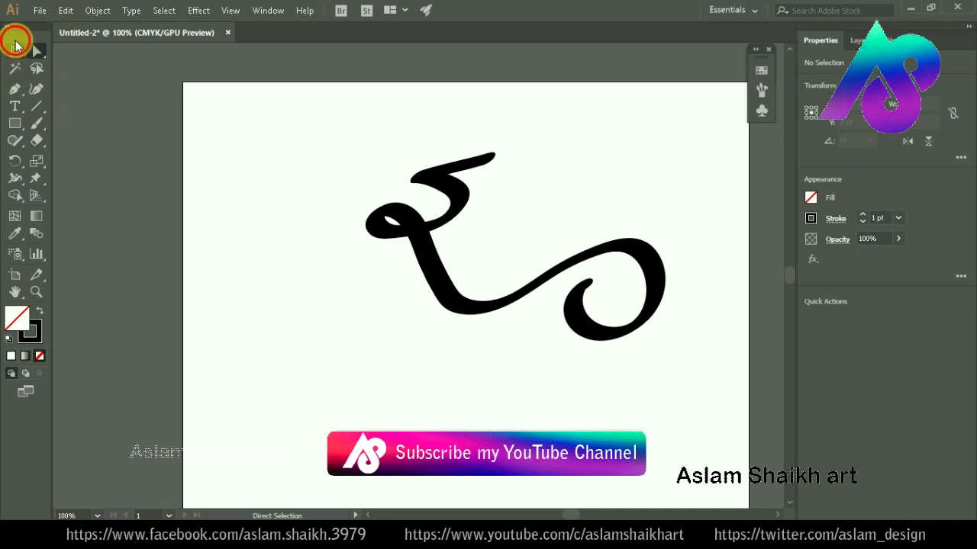
{"action": "left_click", "coordinate": [15, 47]}
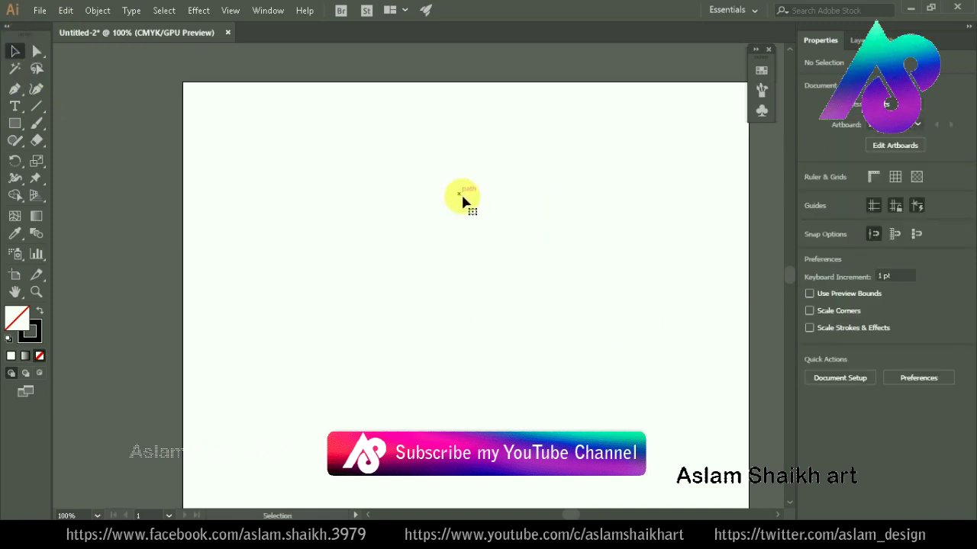
Step: Paint a first letter attempt with top stroke, curl and loop, then delete it
{"action": "key", "text": "ctrl+plus"}
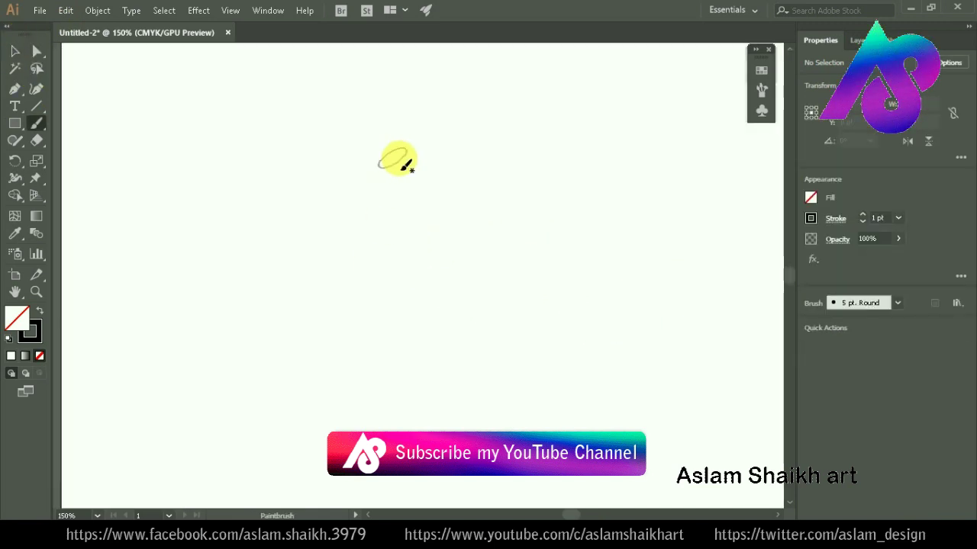
{"action": "left_click_drag", "start_coordinate": [458, 128], "coordinate": [356, 163]}
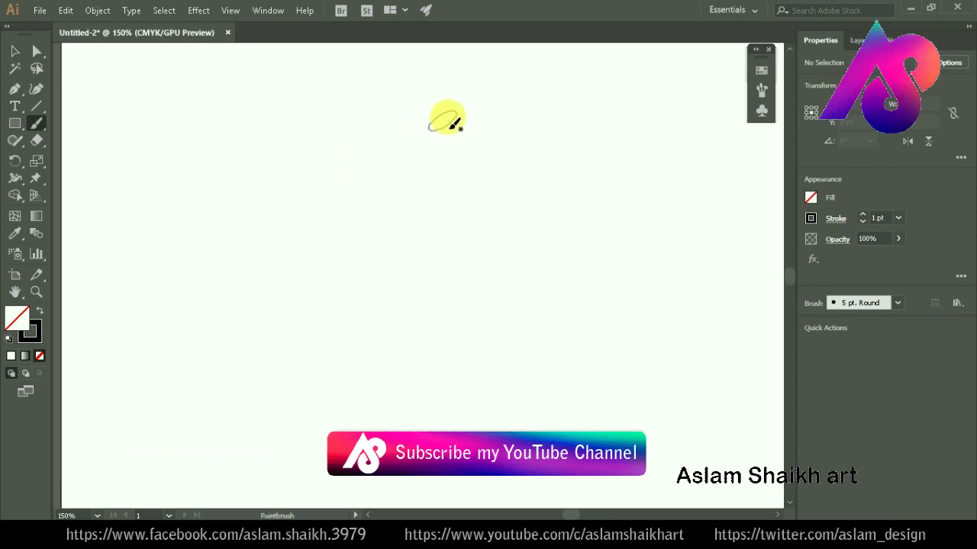
{"action": "left_click_drag", "start_coordinate": [457, 98], "coordinate": [424, 145]}
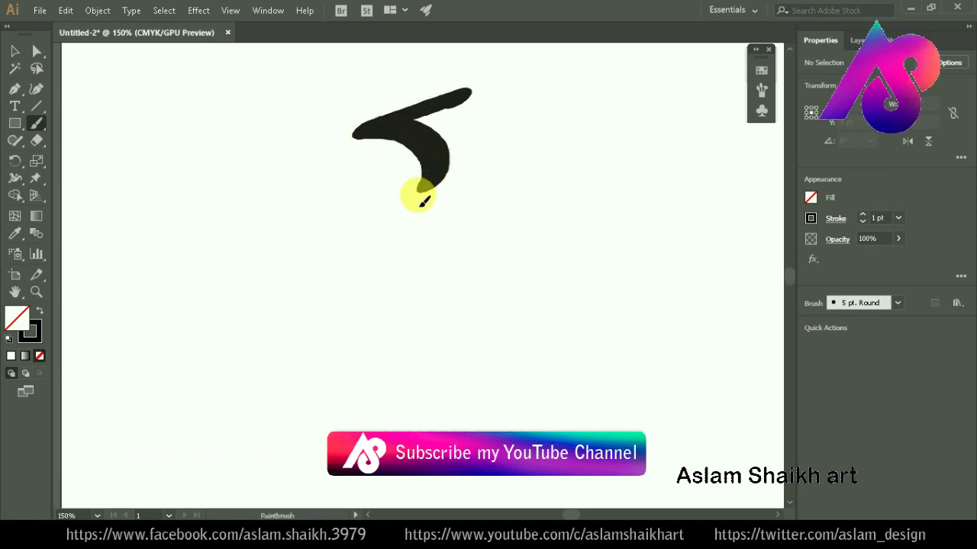
{"action": "left_click_drag", "start_coordinate": [425, 200], "coordinate": [288, 222]}
{"action": "mouse_move", "coordinate": [296, 183]}
{"action": "left_mouse_down"}
{"action": "mouse_move", "coordinate": [371, 227]}
{"action": "mouse_move", "coordinate": [443, 371]}
{"action": "mouse_move", "coordinate": [657, 286]}
{"action": "mouse_move", "coordinate": [672, 375]}
{"action": "mouse_move", "coordinate": [538, 388]}
{"action": "mouse_move", "coordinate": [592, 327]}
{"action": "left_mouse_up"}
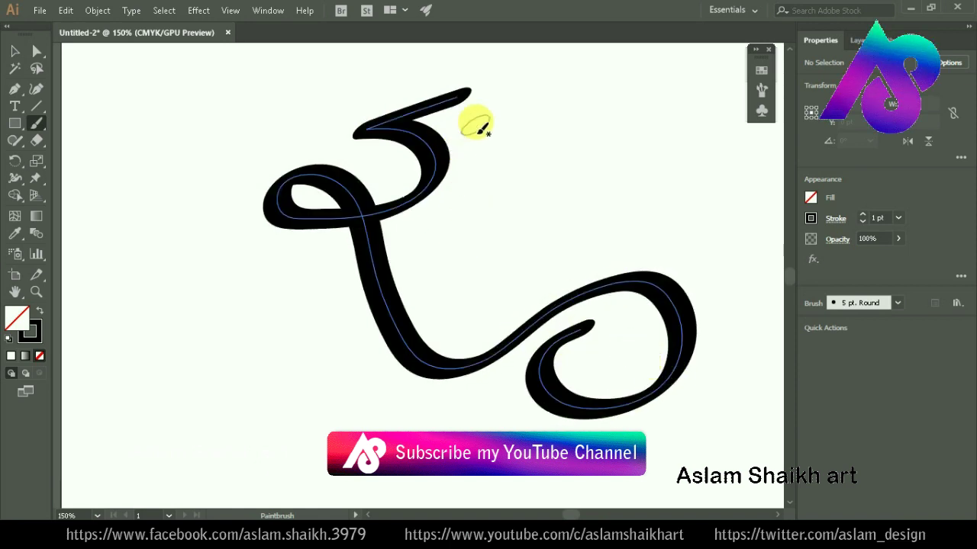
{"action": "key", "text": "Delete"}
Step: Paint a second attempt with a thick top stroke and curled tail, then delete it
{"action": "left_click_drag", "start_coordinate": [467, 97], "coordinate": [392, 125]}
{"action": "left_click_drag", "start_coordinate": [464, 97], "coordinate": [423, 122]}
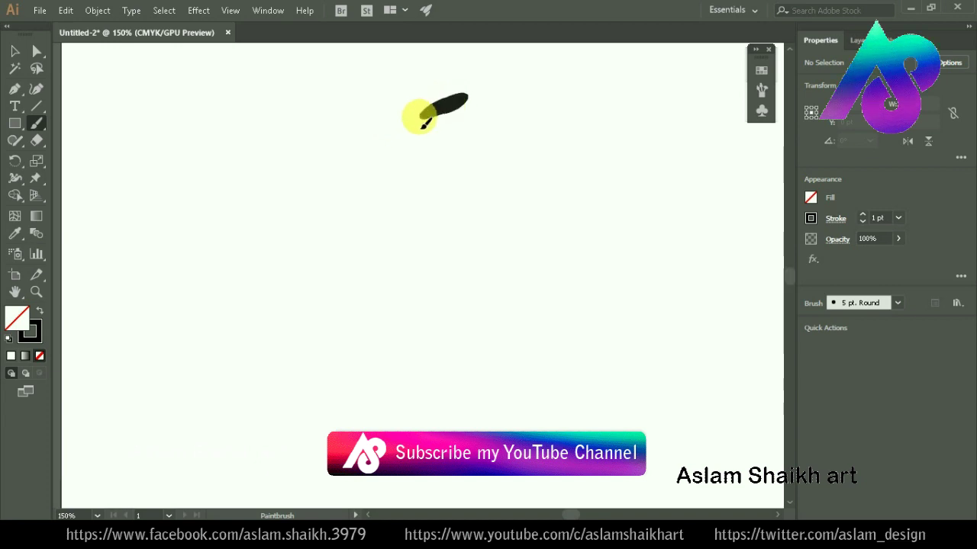
{"action": "mouse_move", "coordinate": [422, 197]}
{"action": "left_mouse_down"}
{"action": "mouse_move", "coordinate": [353, 192]}
{"action": "mouse_move", "coordinate": [430, 283]}
{"action": "mouse_move", "coordinate": [558, 266]}
{"action": "mouse_move", "coordinate": [651, 320]}
{"action": "mouse_move", "coordinate": [551, 352]}
{"action": "mouse_move", "coordinate": [571, 298]}
{"action": "left_mouse_up"}
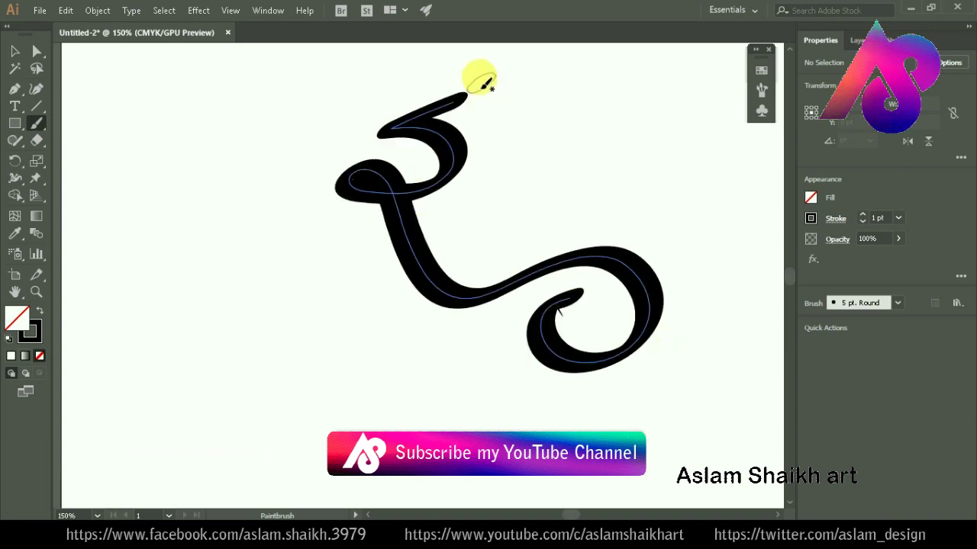
{"action": "left_click_drag", "start_coordinate": [480, 80], "coordinate": [480, 223]}
{"action": "key", "text": "Delete"}
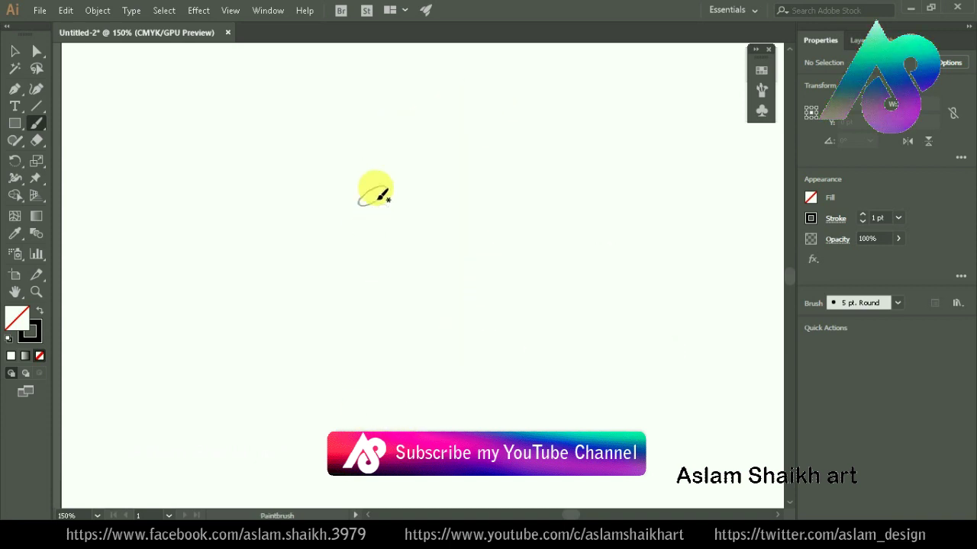
Step: Try diagonal top strokes and a top-curl sweep, undoing each attempt
{"action": "left_click_drag", "start_coordinate": [453, 111], "coordinate": [357, 174]}
{"action": "key", "text": "ctrl+z"}
{"action": "left_click_drag", "start_coordinate": [455, 112], "coordinate": [358, 177]}
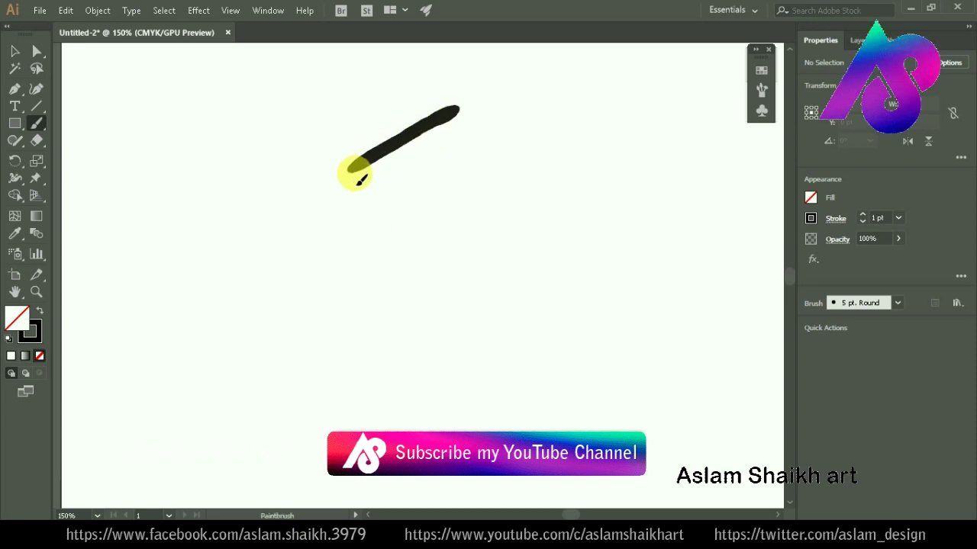
{"action": "key", "text": "ctrl+z"}
{"action": "mouse_move", "coordinate": [457, 104]}
{"action": "left_mouse_down"}
{"action": "mouse_move", "coordinate": [355, 160]}
{"action": "mouse_move", "coordinate": [441, 198]}
{"action": "mouse_move", "coordinate": [283, 229]}
{"action": "mouse_move", "coordinate": [375, 246]}
{"action": "mouse_move", "coordinate": [529, 301]}
{"action": "mouse_move", "coordinate": [615, 281]}
{"action": "left_mouse_up"}
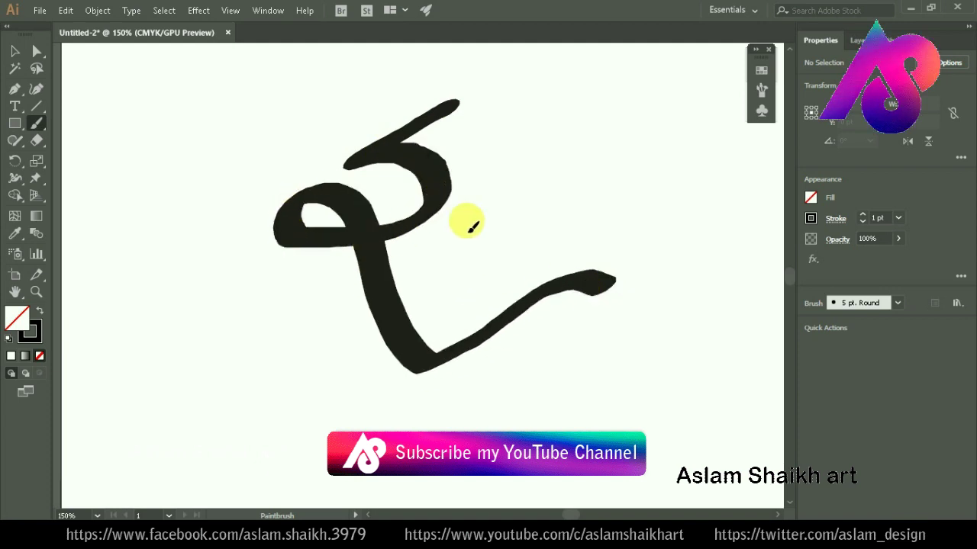
{"action": "key", "text": "ctrl+z"}
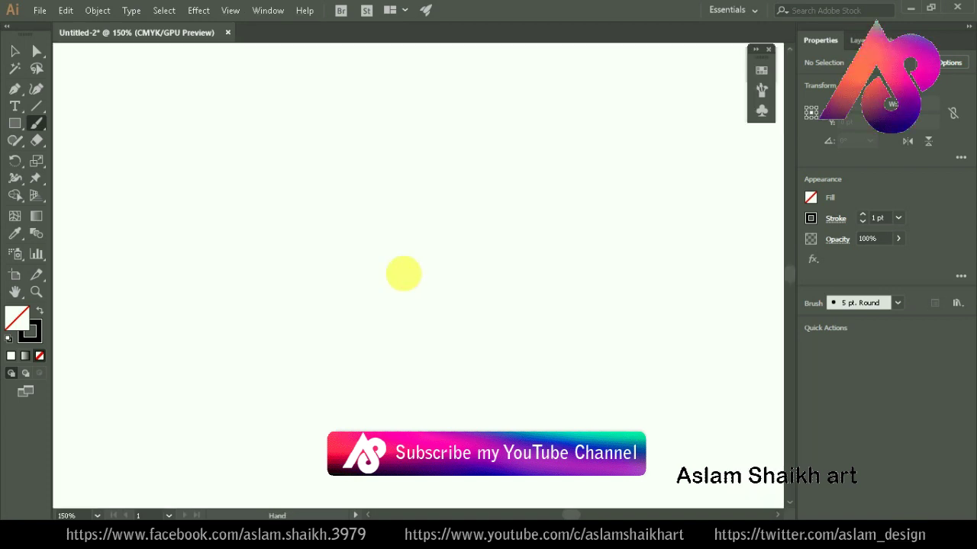
Step: Paint the final letter stroke with its lower sweep and looped tail
{"action": "mouse_move", "coordinate": [449, 94]}
{"action": "left_mouse_down"}
{"action": "mouse_move", "coordinate": [377, 124]}
{"action": "mouse_move", "coordinate": [461, 96]}
{"action": "mouse_move", "coordinate": [406, 122]}
{"action": "left_mouse_up"}
{"action": "key", "text": "ctrl+z"}
{"action": "mouse_move", "coordinate": [441, 186]}
{"action": "left_mouse_down"}
{"action": "mouse_move", "coordinate": [361, 195]}
{"action": "mouse_move", "coordinate": [401, 265]}
{"action": "mouse_move", "coordinate": [467, 302]}
{"action": "mouse_move", "coordinate": [574, 267]}
{"action": "left_mouse_up"}
{"action": "mouse_move", "coordinate": [614, 309]}
{"action": "left_mouse_down"}
{"action": "mouse_move", "coordinate": [523, 353]}
{"action": "mouse_move", "coordinate": [522, 315]}
{"action": "mouse_move", "coordinate": [549, 302]}
{"action": "left_mouse_up"}
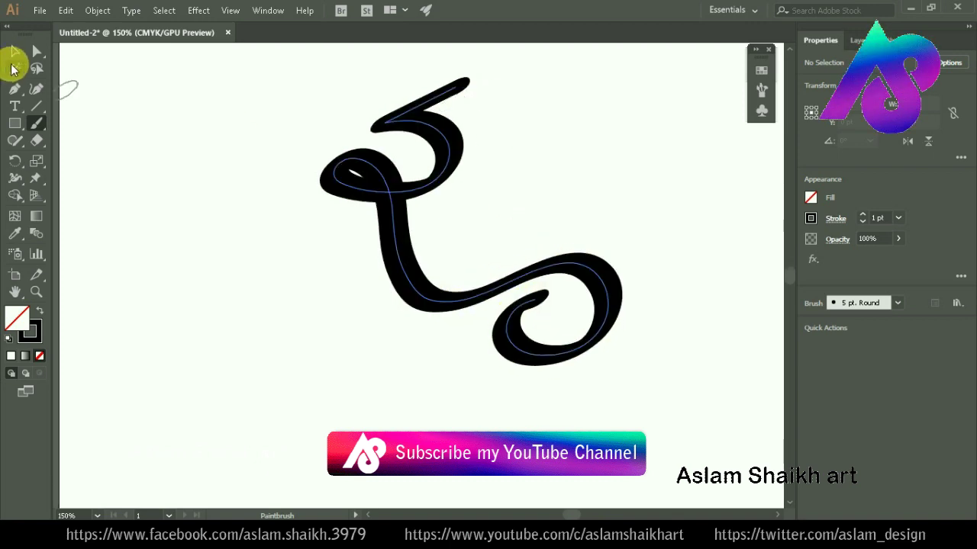
Step: Pull the letter's top end right and down, then paint a vertical bar beside it
{"action": "left_click", "coordinate": [37, 50]}
{"action": "mouse_move", "coordinate": [455, 92]}
{"action": "left_mouse_down"}
{"action": "mouse_move", "coordinate": [481, 96]}
{"action": "mouse_move", "coordinate": [416, 115]}
{"action": "left_mouse_up"}
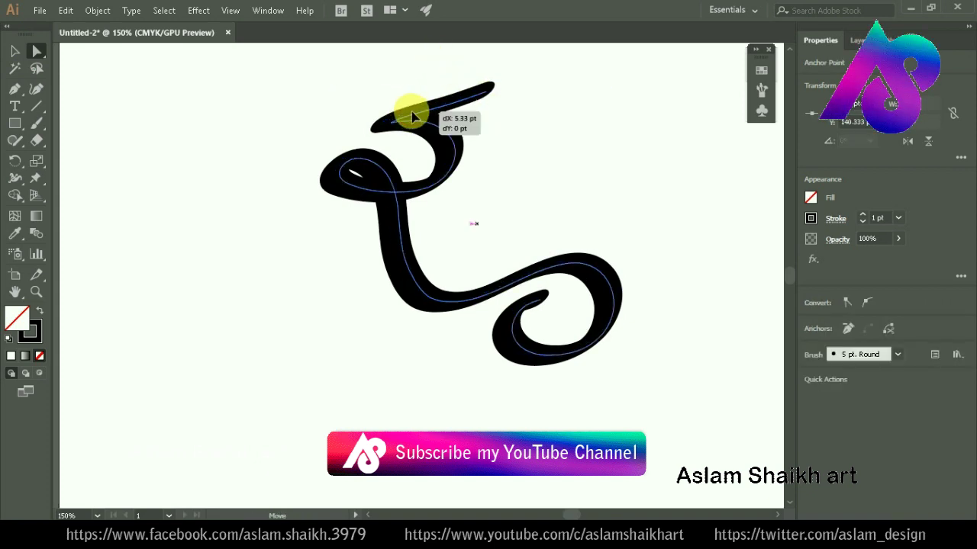
{"action": "left_click", "coordinate": [534, 155]}
{"action": "key", "text": "z"}
{"action": "mouse_move", "coordinate": [503, 204]}
{"action": "left_mouse_down"}
{"action": "mouse_move", "coordinate": [399, 205]}
{"action": "mouse_move", "coordinate": [487, 230]}
{"action": "left_mouse_up"}
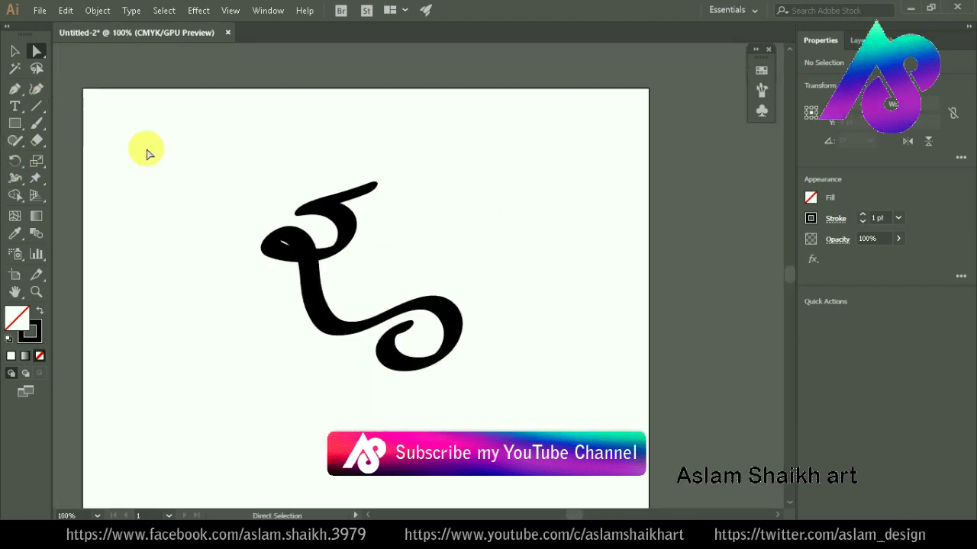
{"action": "key", "text": "b"}
{"action": "left_click_drag", "start_coordinate": [374, 168], "coordinate": [365, 267]}
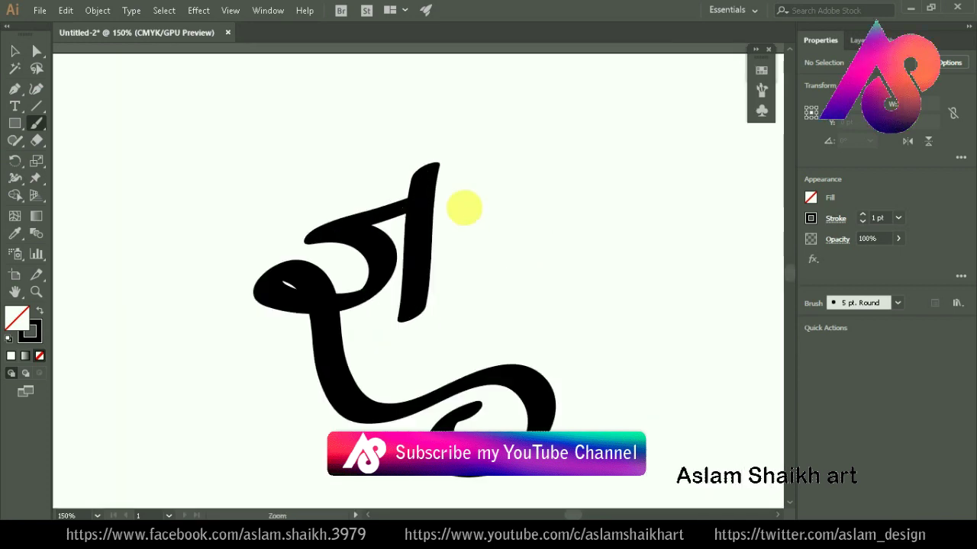
{"action": "key", "text": "ctrl+plus"}
Step: Duplicate the tall vertical stroke just to its right and fit the artboard in view
{"action": "left_click", "coordinate": [38, 53]}
{"action": "left_click", "coordinate": [418, 236]}
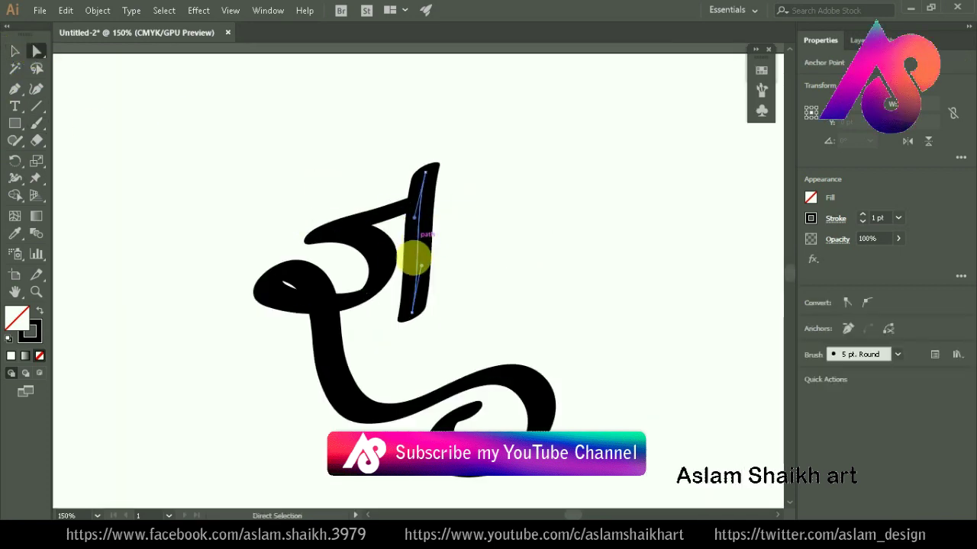
{"action": "key", "text": "ctrl+plus"}
{"action": "left_click", "coordinate": [412, 194]}
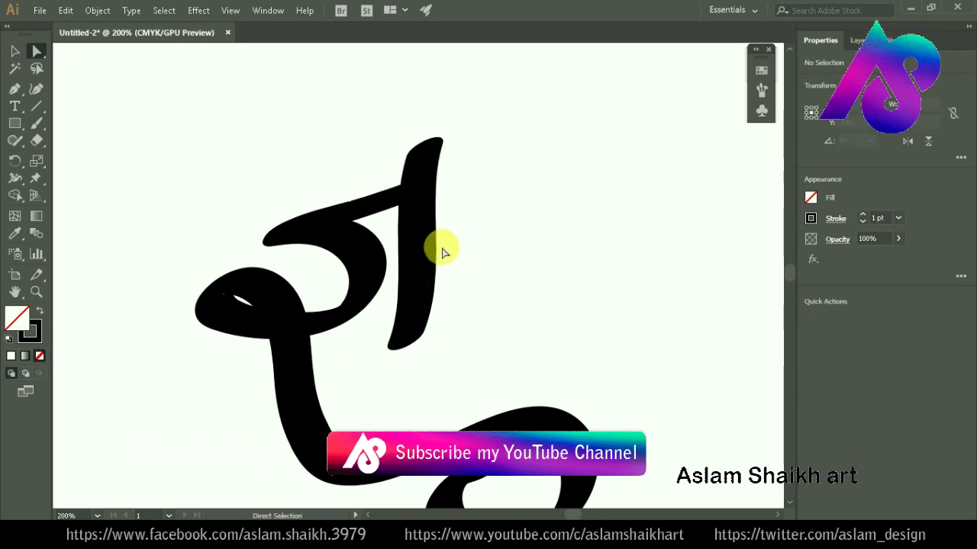
{"action": "left_click_drag", "start_coordinate": [427, 240], "coordinate": [463, 237]}
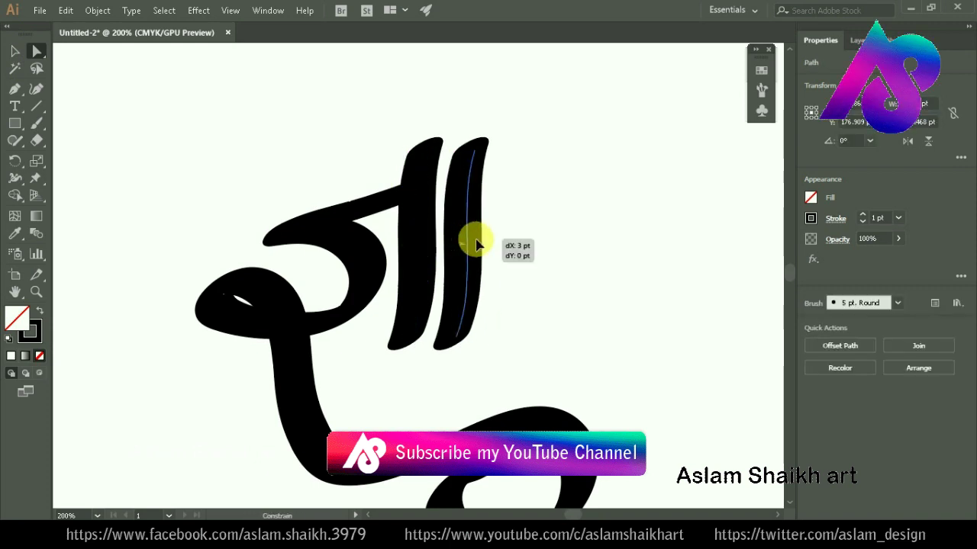
{"action": "key", "text": "ctrl+0"}
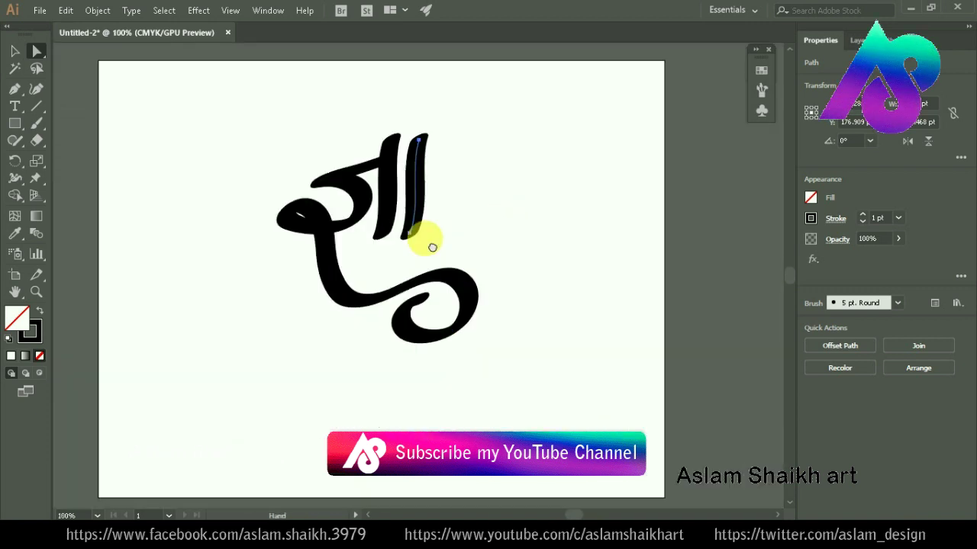
{"action": "left_click", "coordinate": [436, 196]}
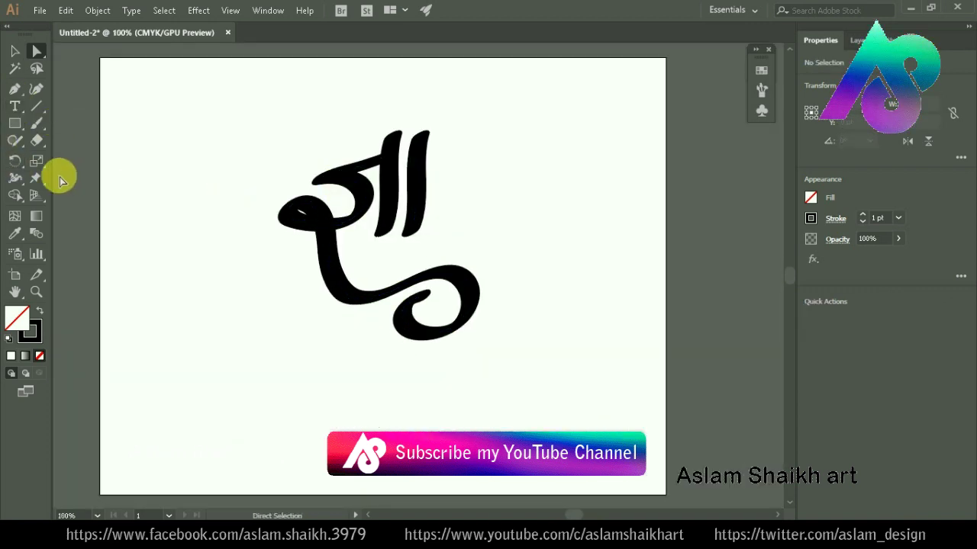
{"action": "left_click", "coordinate": [36, 122]}
Step: Paint a long horizontal headline bar across the top of the lettering, redrawing it once
{"action": "left_click_drag", "start_coordinate": [327, 153], "coordinate": [633, 150]}
{"action": "key", "text": "ctrl+z"}
{"action": "left_click_drag", "start_coordinate": [279, 141], "coordinate": [614, 135]}
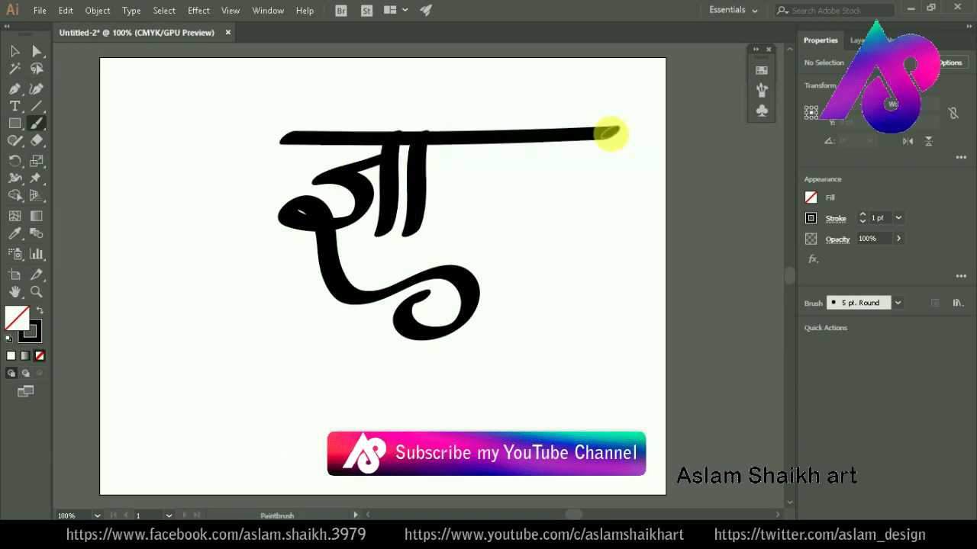
{"action": "key", "text": "ctrl+minus"}
{"action": "key", "text": "ctrl+minus"}
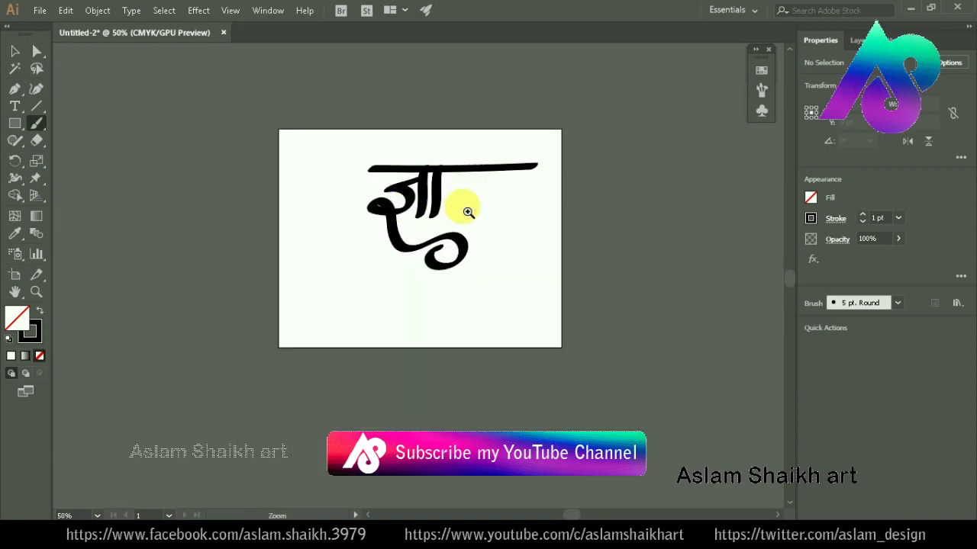
{"action": "key", "text": "ctrl+plus"}
{"action": "key", "text": "ctrl+plus"}
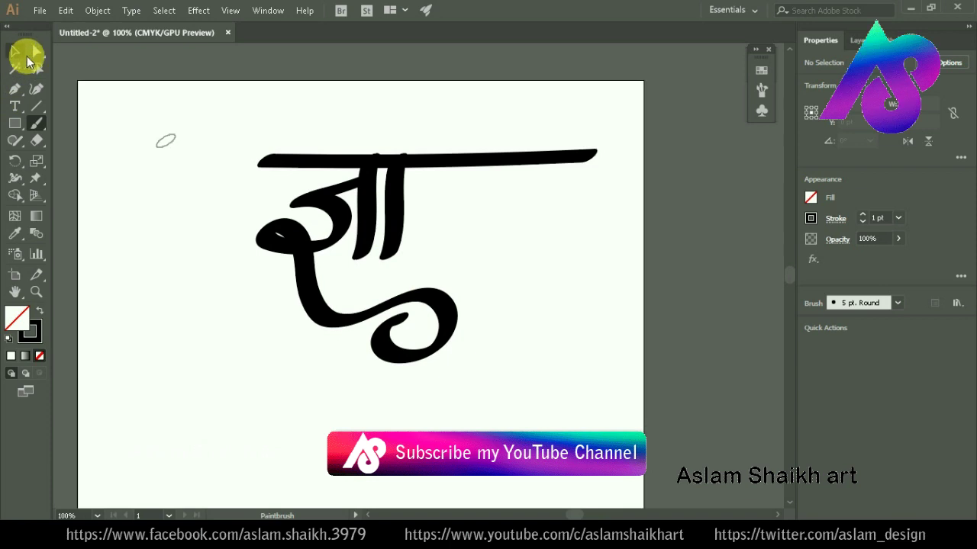
Step: Nudge the headline bar slightly right and down with Direct Selection
{"action": "left_click", "coordinate": [30, 56]}
{"action": "left_click", "coordinate": [470, 161]}
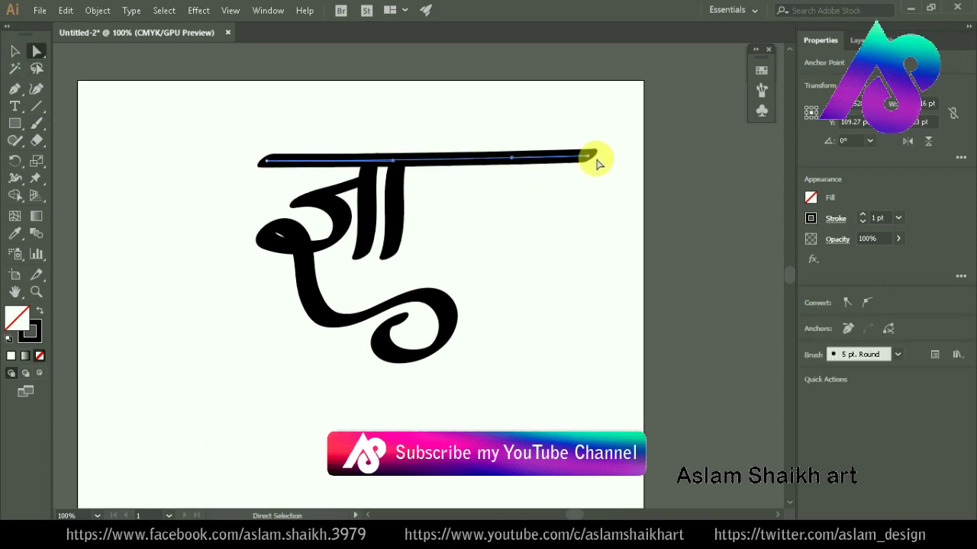
{"action": "left_click_drag", "start_coordinate": [390, 175], "coordinate": [447, 183]}
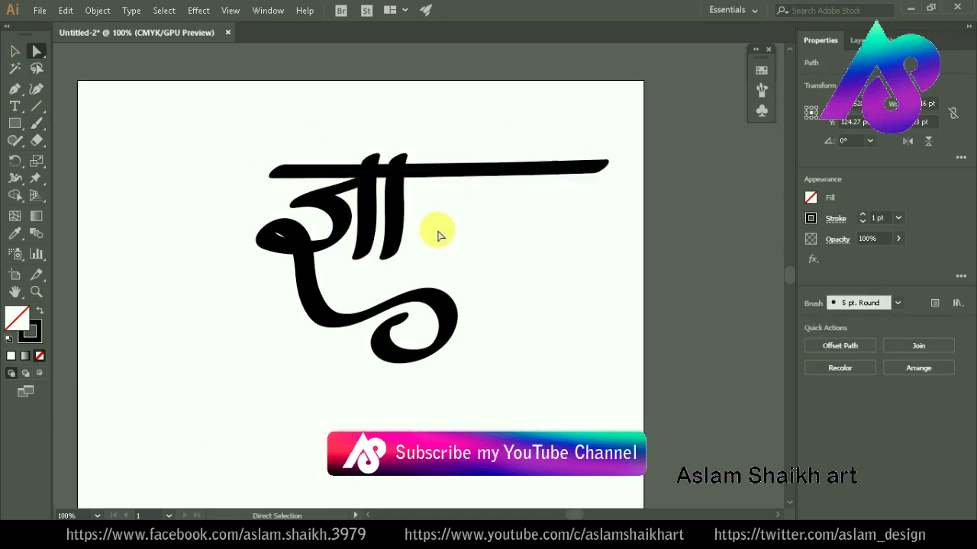
{"action": "left_click", "coordinate": [478, 334]}
{"action": "key", "text": "z"}
{"action": "left_click", "coordinate": [414, 283], "text": "alt"}
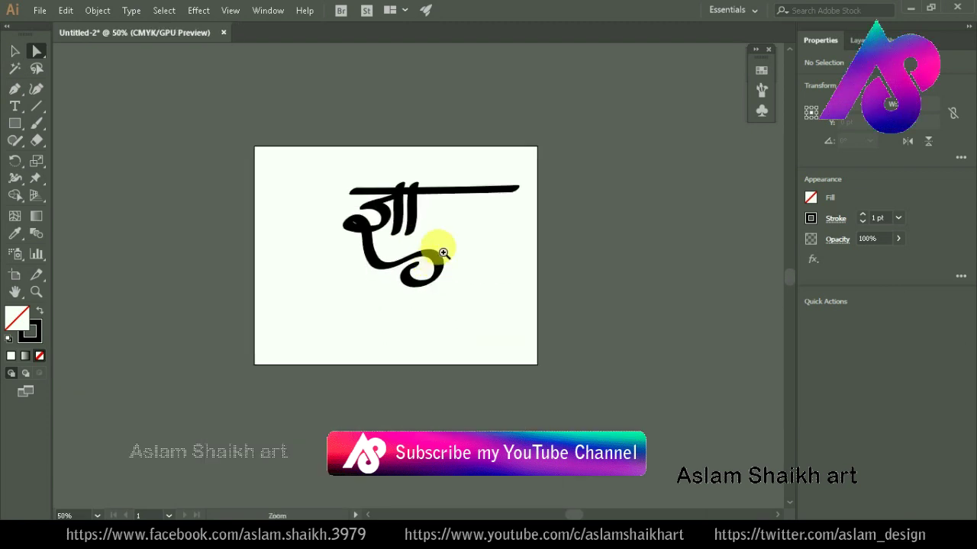
{"action": "left_click", "coordinate": [409, 280]}
Step: Move the second vertical stroke farther right with the Selection tool
{"action": "key", "text": "b"}
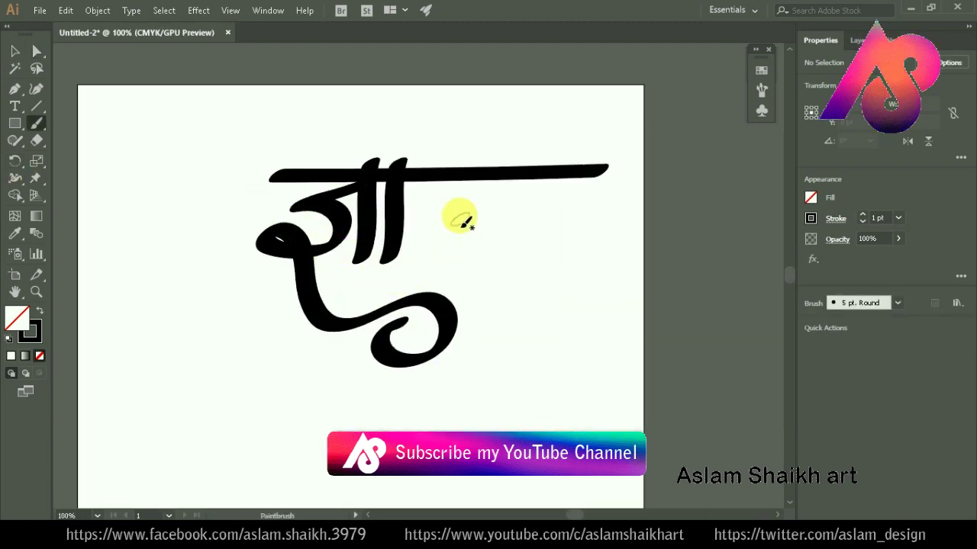
{"action": "key", "text": "a"}
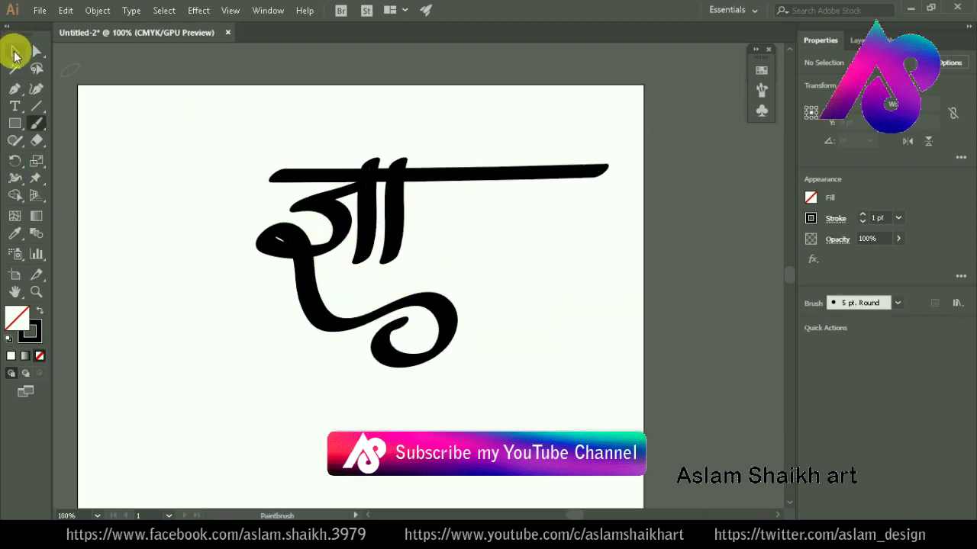
{"action": "left_click", "coordinate": [15, 54]}
{"action": "left_click_drag", "start_coordinate": [396, 221], "coordinate": [503, 224]}
{"action": "left_click", "coordinate": [437, 270]}
{"action": "key", "text": "ctrl+plus"}
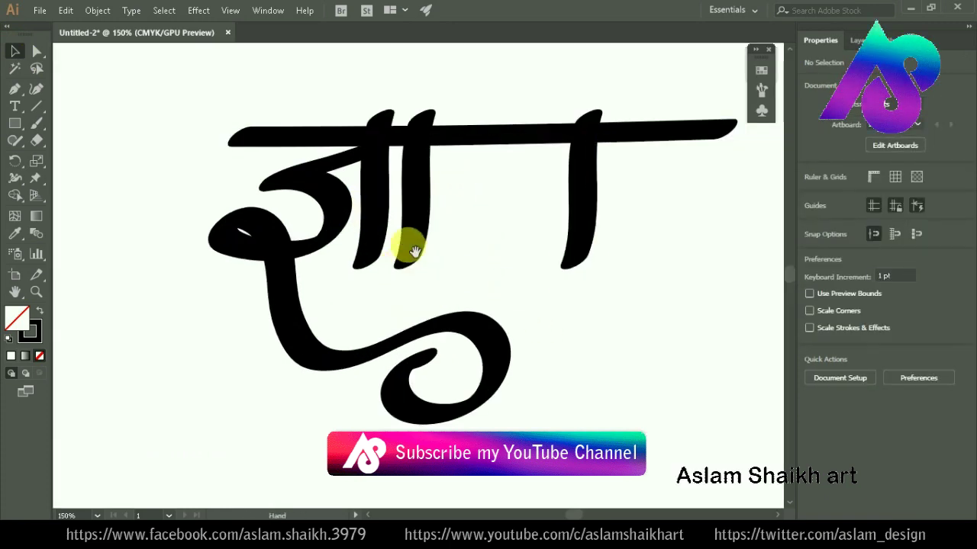
{"action": "left_click_drag", "start_coordinate": [357, 257], "coordinate": [353, 251]}
Step: Paint the curved न stroke under the headline bar and select it
{"action": "key", "text": "b"}
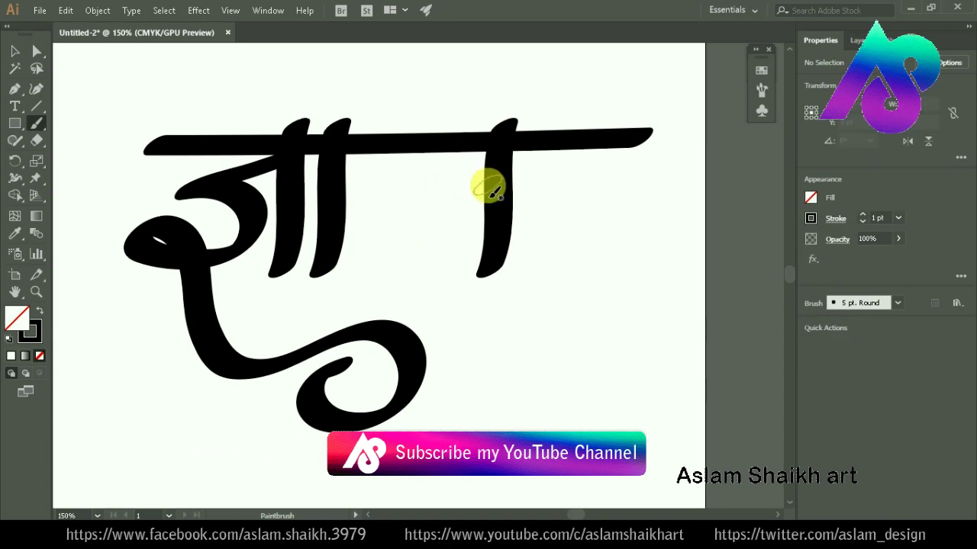
{"action": "left_click_drag", "start_coordinate": [467, 184], "coordinate": [400, 243]}
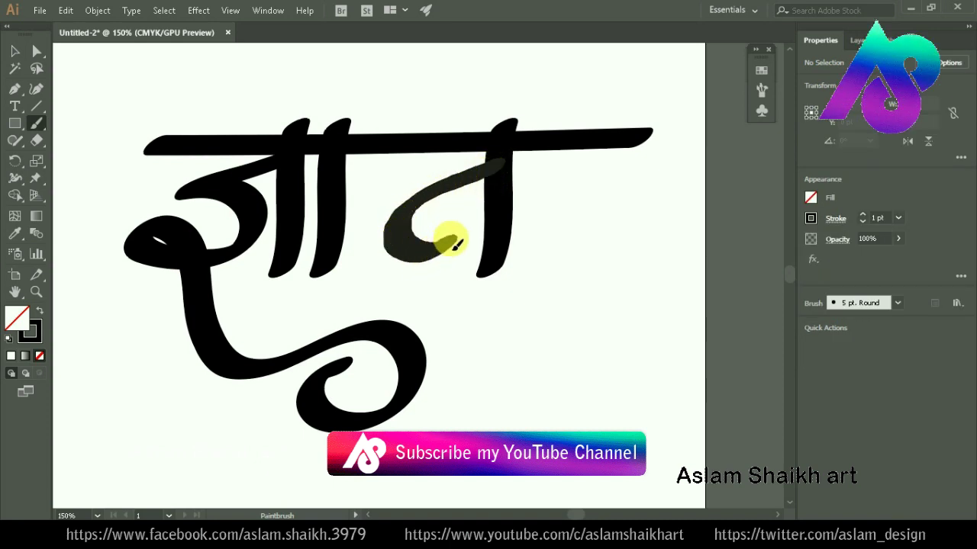
{"action": "left_click_drag", "start_coordinate": [446, 207], "coordinate": [448, 205]}
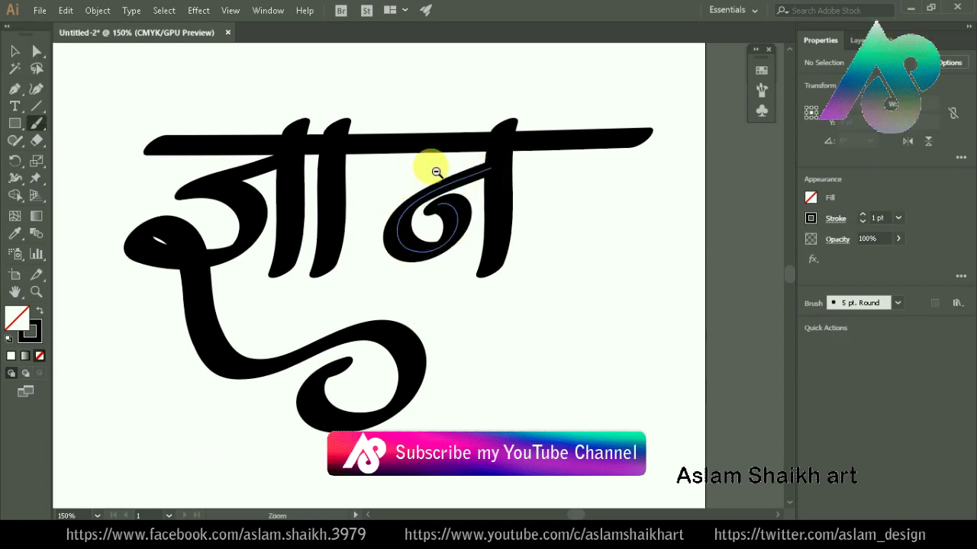
{"action": "key", "text": "ctrl+minus"}
{"action": "left_click", "coordinate": [14, 51]}
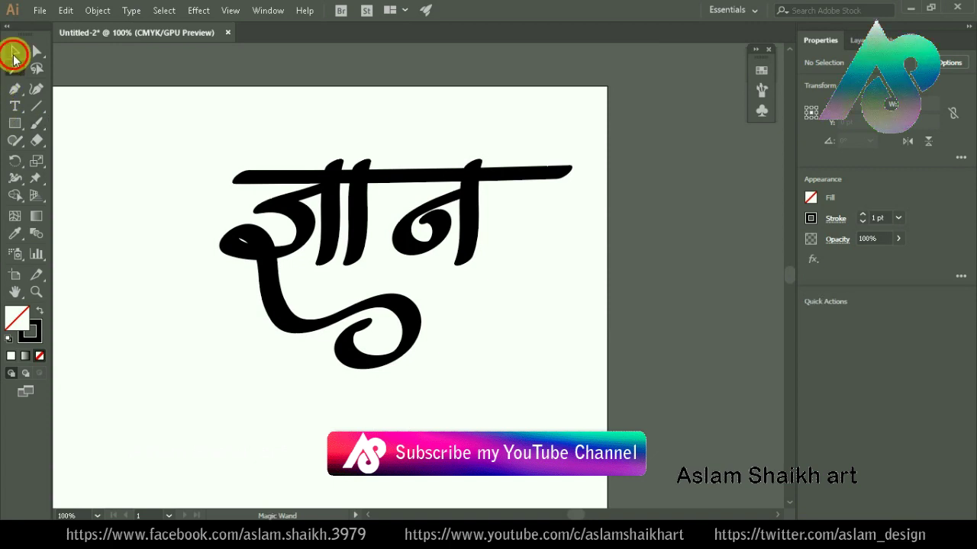
{"action": "left_click", "coordinate": [508, 186]}
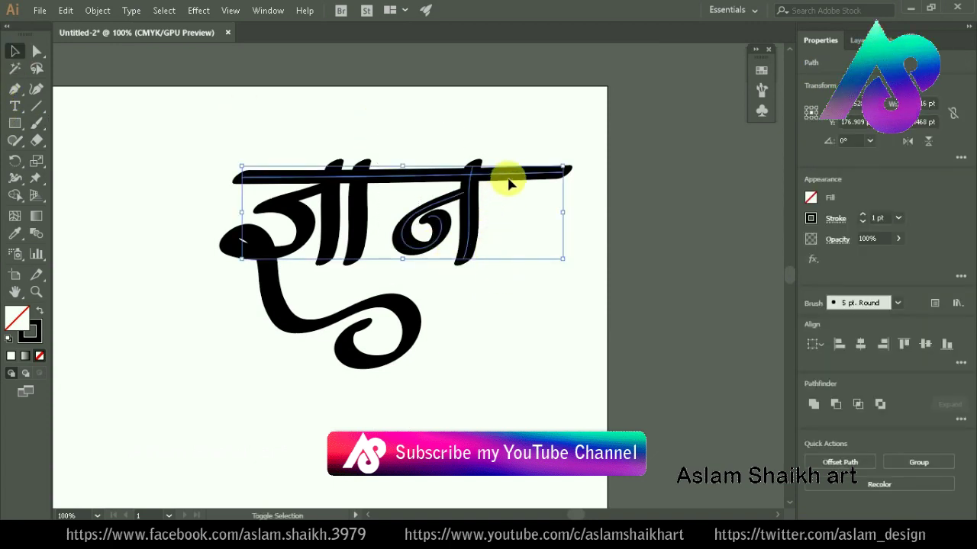
Step: Shift the न curve and its upright left together toward the first letter
{"action": "left_click_drag", "start_coordinate": [464, 209], "coordinate": [435, 202]}
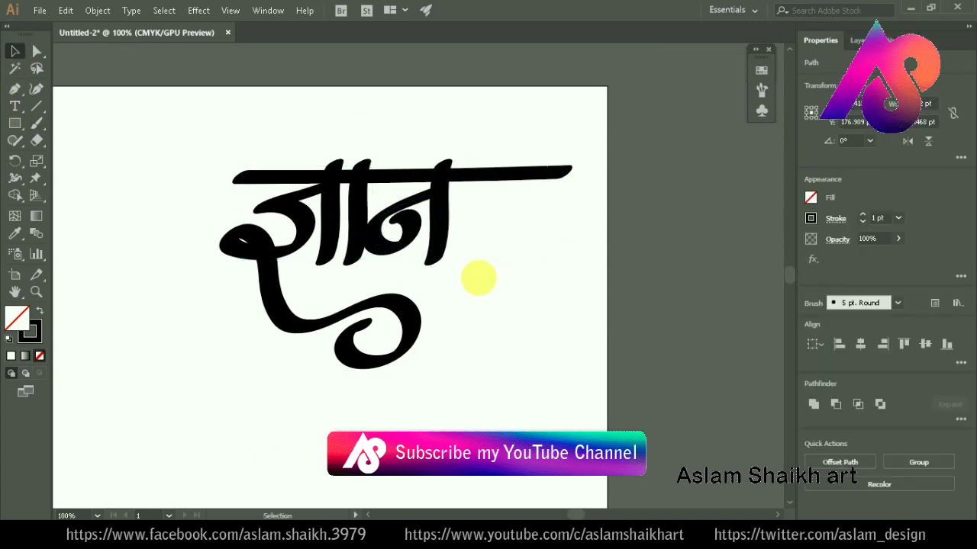
{"action": "left_click", "coordinate": [476, 277]}
{"action": "left_click", "coordinate": [437, 242]}
{"action": "left_click", "coordinate": [440, 221], "text": "shift"}
{"action": "left_click_drag", "start_coordinate": [440, 221], "coordinate": [451, 229]}
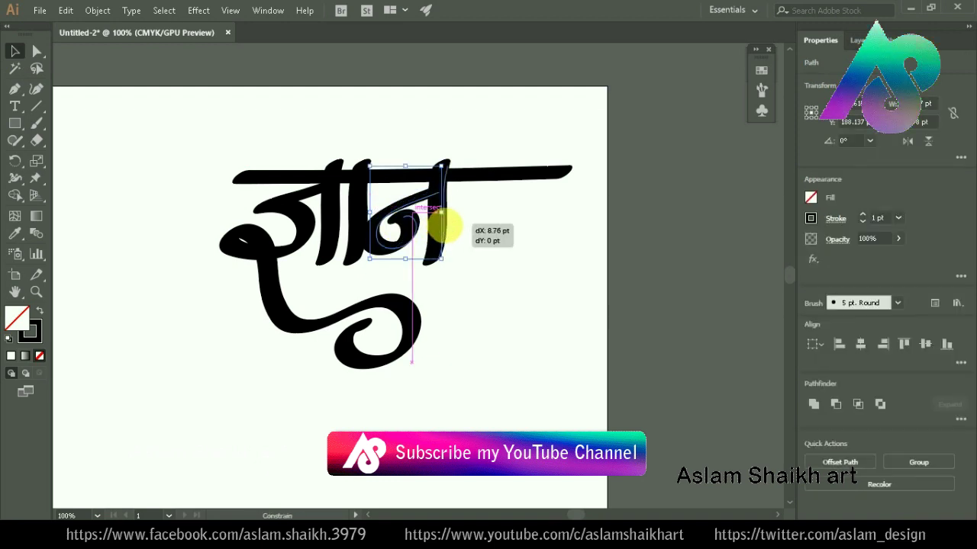
{"action": "left_click", "coordinate": [484, 283]}
{"action": "key", "text": "ctrl+minus"}
{"action": "key", "text": "ctrl+minus"}
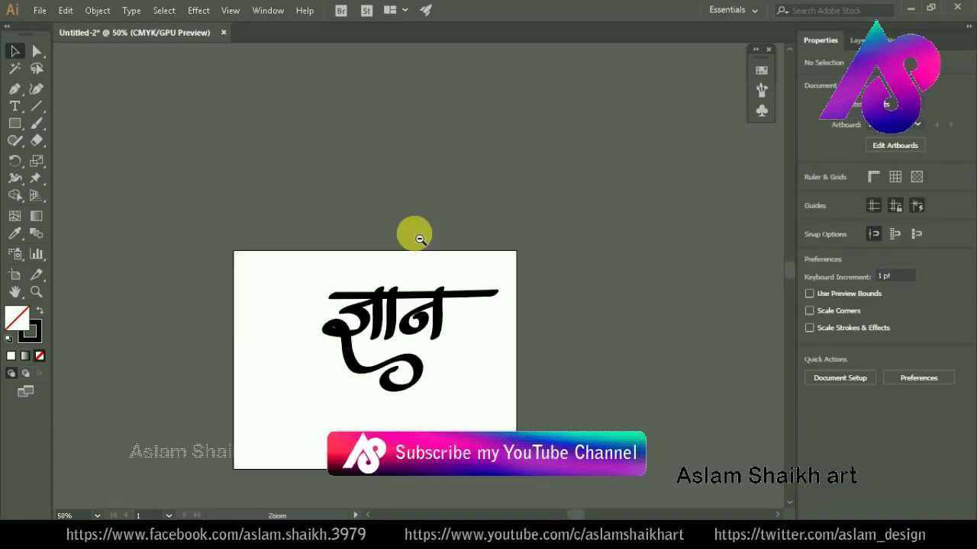
{"action": "left_click", "coordinate": [413, 264]}
Step: Move the headline bar left so it spans the tightened word
{"action": "left_click_drag", "start_coordinate": [534, 153], "coordinate": [502, 151]}
{"action": "left_click", "coordinate": [536, 264]}
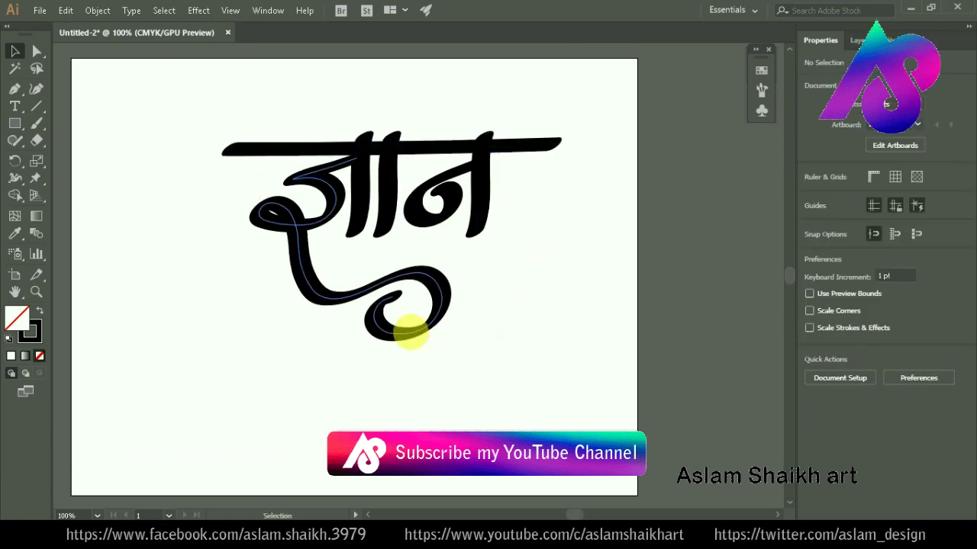
{"action": "key", "text": "ctrl+minus"}
{"action": "left_click", "coordinate": [444, 332]}
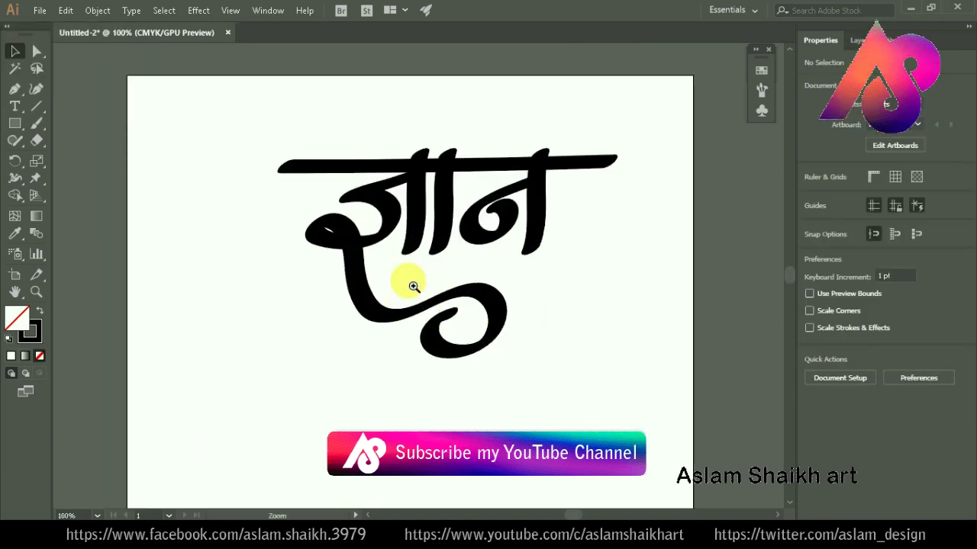
Step: Inspect the lower curved stroke's anchor points up close, then review the artboard
{"action": "key", "text": "v"}
{"action": "left_click", "coordinate": [496, 299]}
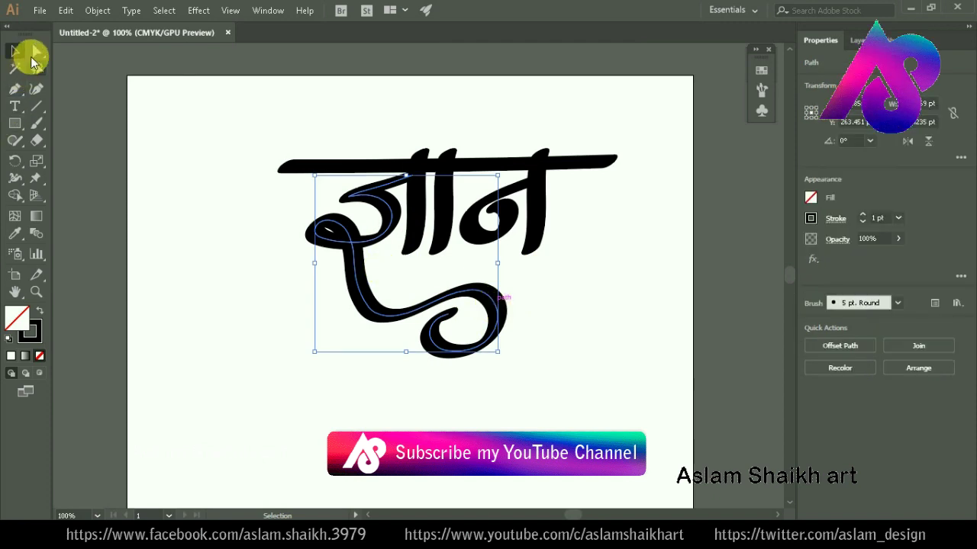
{"action": "left_click", "coordinate": [37, 51]}
{"action": "key", "text": "ctrl+plus"}
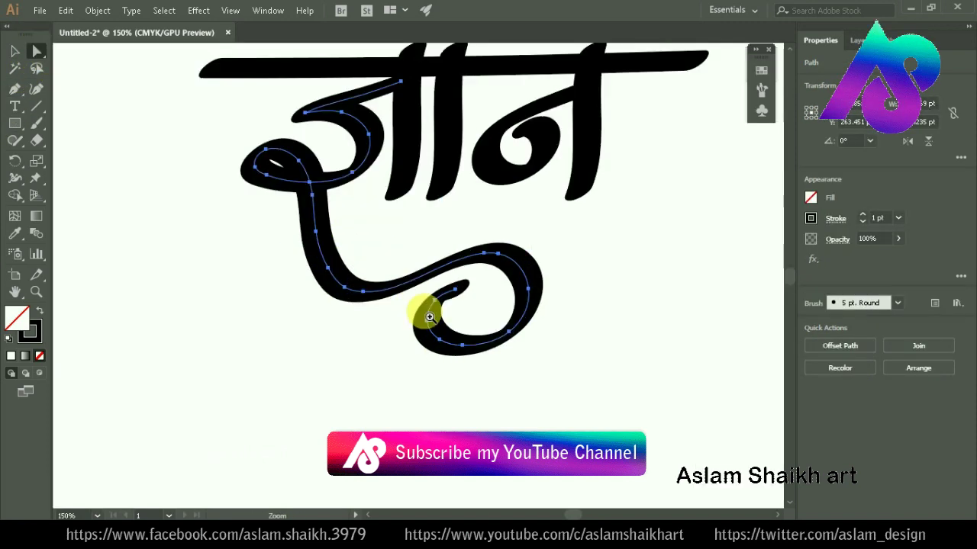
{"action": "left_click", "coordinate": [349, 222]}
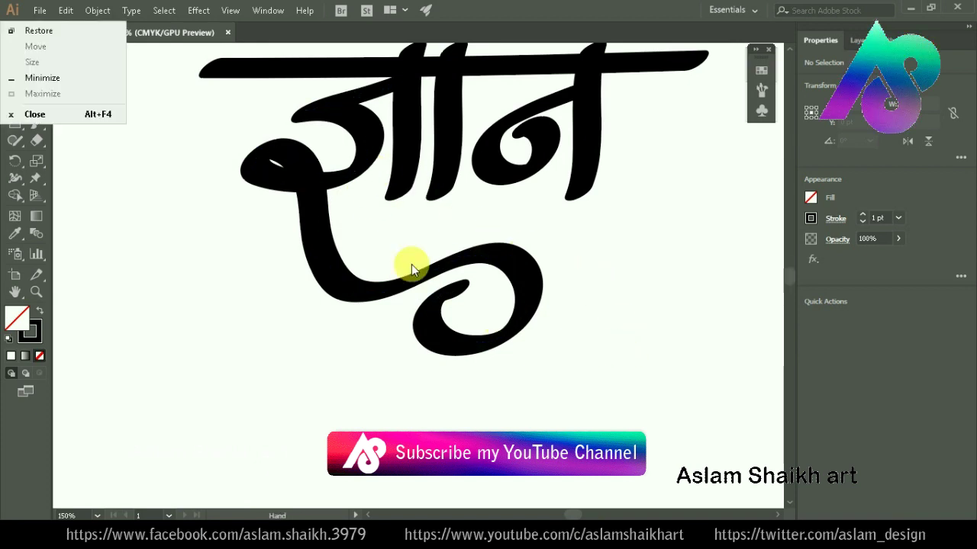
{"action": "key", "text": "ctrl+minus"}
{"action": "key", "text": "ctrl+minus"}
{"action": "key", "text": "ctrl+minus"}
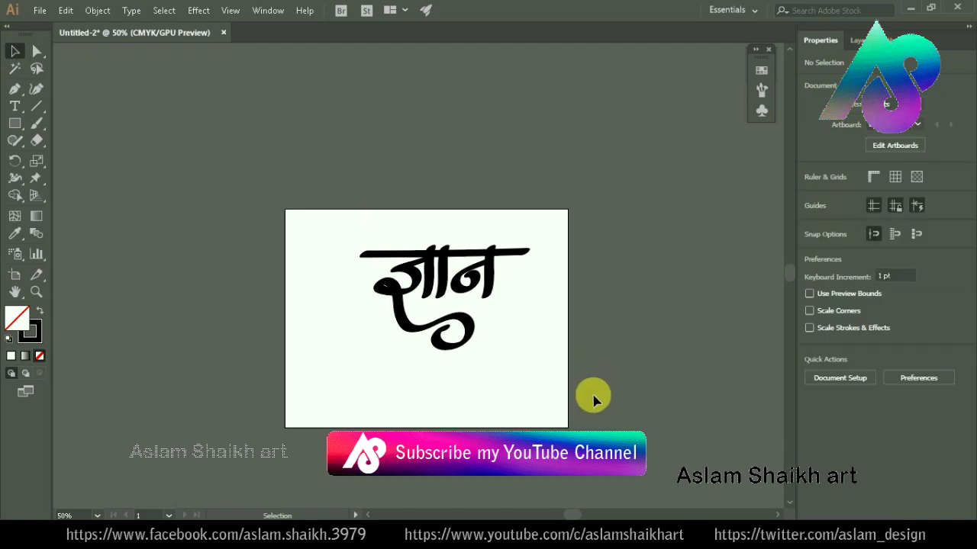
{"action": "key", "text": "ctrl+plus"}
{"action": "key", "text": "ctrl+plus"}
Step: Delete the lower loop stroke and paint a new curved tail down from the letter
{"action": "mouse_move", "coordinate": [320, 226]}
{"action": "left_mouse_down"}
{"action": "mouse_move", "coordinate": [515, 301]}
{"action": "mouse_move", "coordinate": [584, 261]}
{"action": "left_mouse_up"}
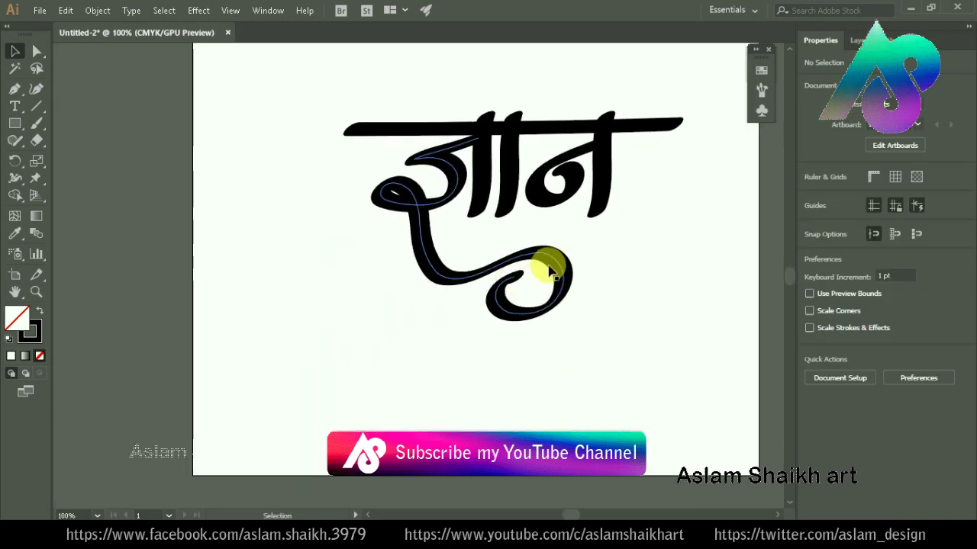
{"action": "left_click", "coordinate": [543, 263]}
{"action": "key", "text": "Delete"}
{"action": "key", "text": "b"}
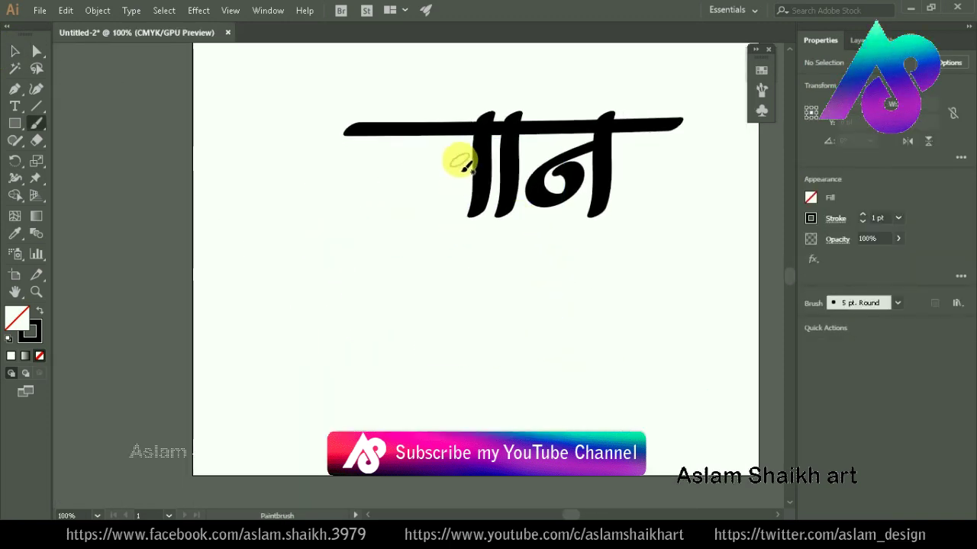
{"action": "mouse_move", "coordinate": [462, 207]}
{"action": "left_mouse_down"}
{"action": "mouse_move", "coordinate": [386, 229]}
{"action": "mouse_move", "coordinate": [471, 276]}
{"action": "mouse_move", "coordinate": [577, 262]}
{"action": "mouse_move", "coordinate": [649, 295]}
{"action": "mouse_move", "coordinate": [585, 347]}
{"action": "left_mouse_up"}
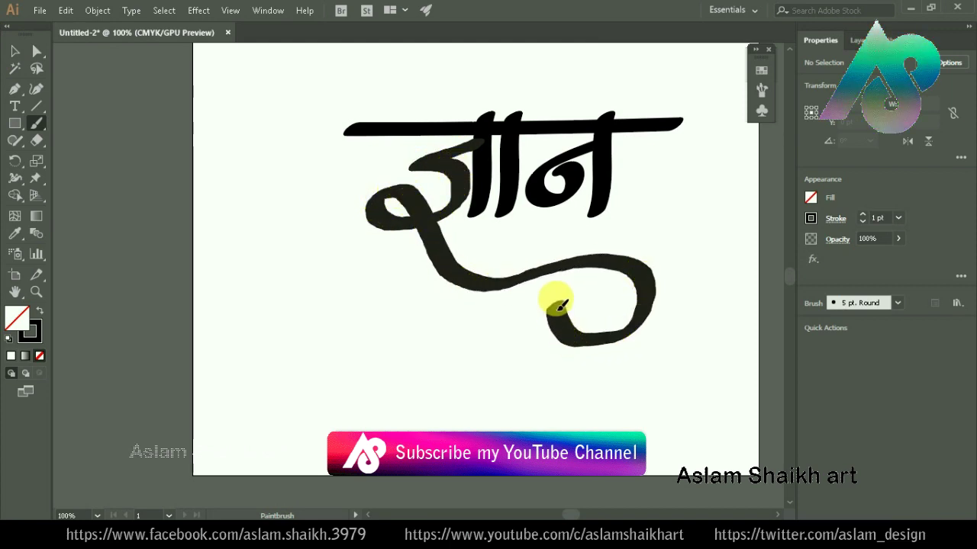
{"action": "left_click_drag", "start_coordinate": [586, 290], "coordinate": [583, 290]}
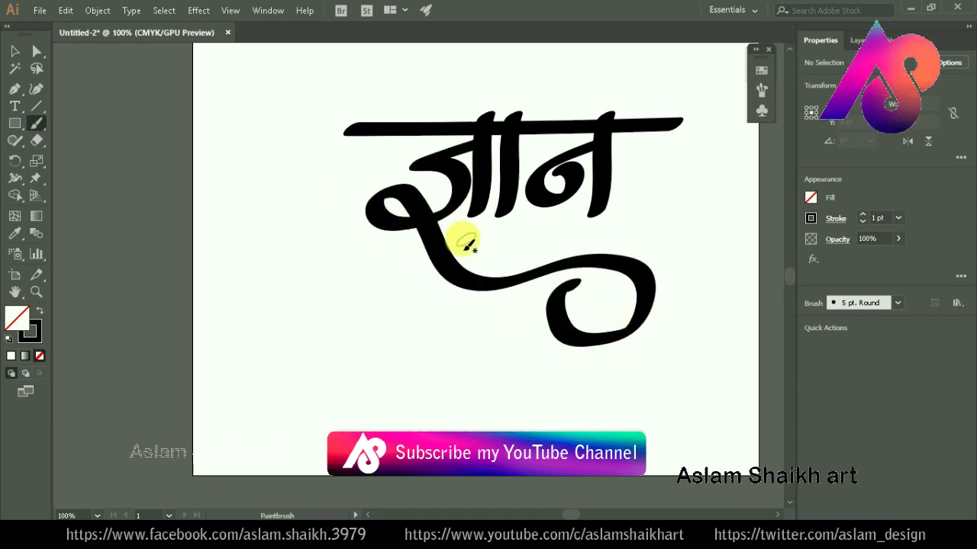
{"action": "left_click", "coordinate": [465, 244], "text": "ctrl+alt"}
{"action": "left_click", "coordinate": [414, 267], "text": "ctrl"}
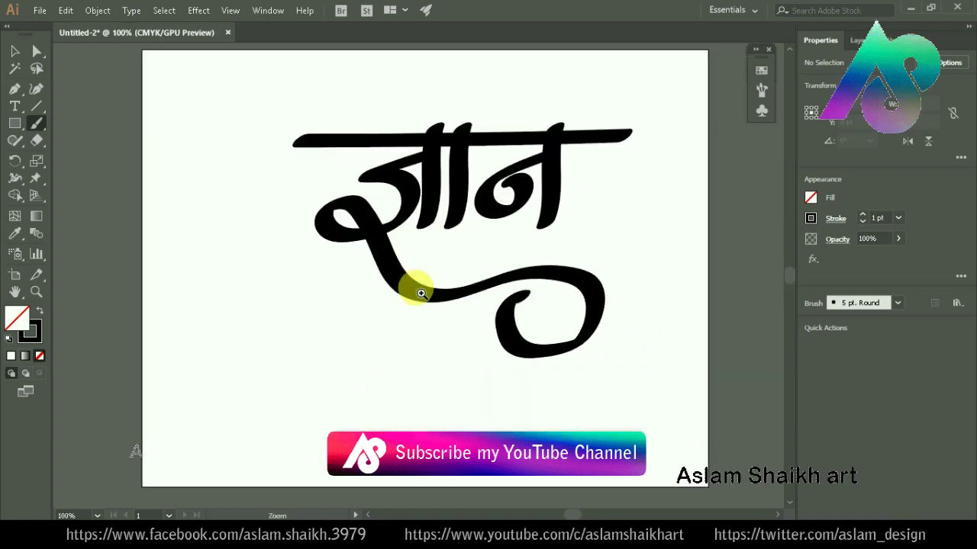
Step: Undo that tail and repaint the stroke from the top bar into a loop and curled tail
{"action": "key", "text": "ctrl+z"}
{"action": "left_click_drag", "start_coordinate": [423, 158], "coordinate": [379, 174]}
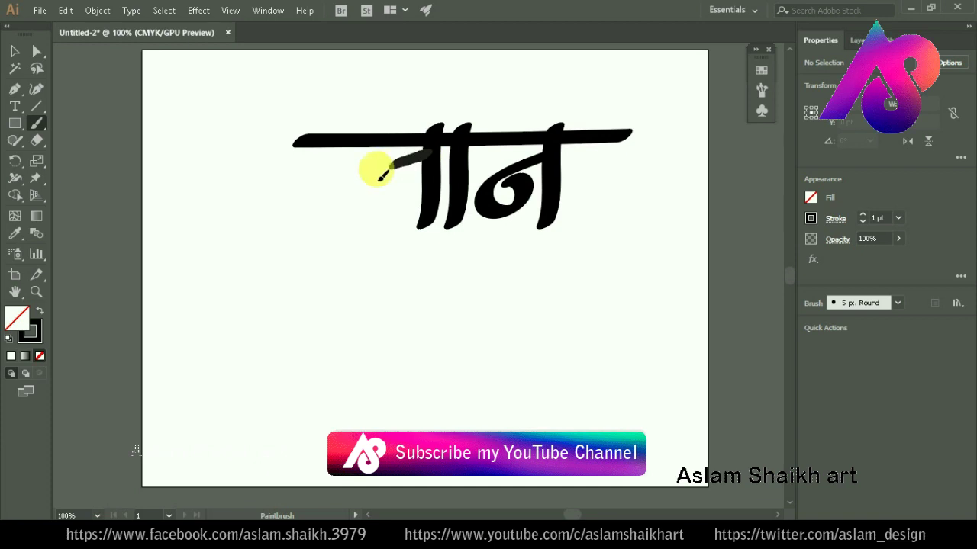
{"action": "mouse_move", "coordinate": [402, 217]}
{"action": "left_mouse_down"}
{"action": "mouse_move", "coordinate": [316, 226]}
{"action": "mouse_move", "coordinate": [345, 209]}
{"action": "mouse_move", "coordinate": [392, 280]}
{"action": "mouse_move", "coordinate": [496, 318]}
{"action": "mouse_move", "coordinate": [562, 281]}
{"action": "mouse_move", "coordinate": [604, 300]}
{"action": "left_mouse_up"}
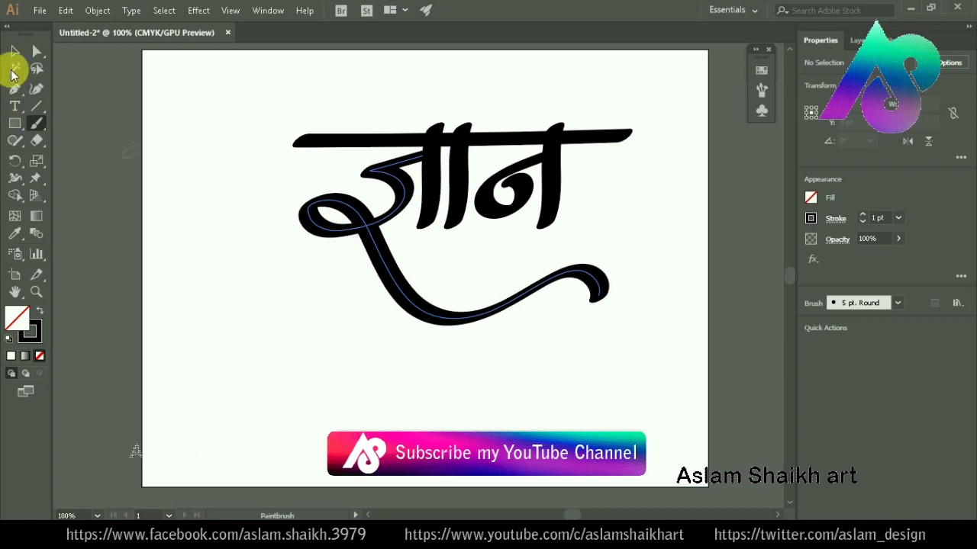
{"action": "left_click", "coordinate": [14, 51]}
{"action": "left_click", "coordinate": [194, 198]}
{"action": "left_click", "coordinate": [527, 211], "text": "ctrl+alt"}
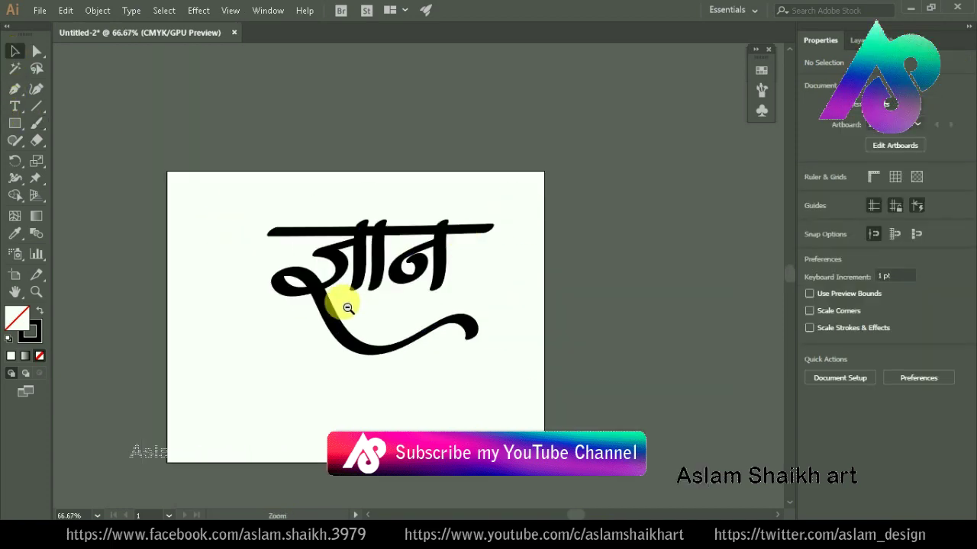
{"action": "left_click", "coordinate": [348, 307], "text": "alt"}
{"action": "left_click", "coordinate": [425, 191]}
{"action": "left_click", "coordinate": [374, 205]}
{"action": "left_click", "coordinate": [365, 306]}
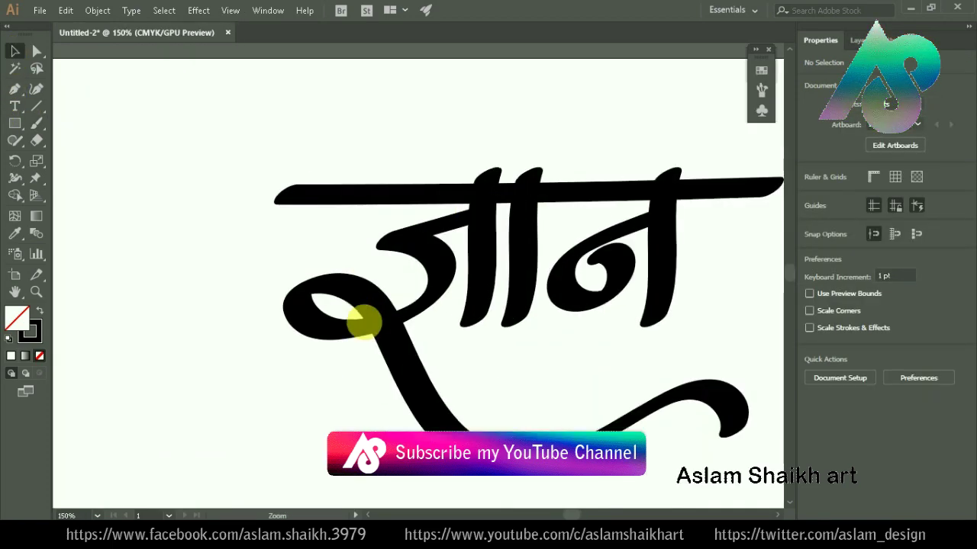
Step: Check the lettering stroke, then bring the whole artboard into view at 100%
{"action": "left_click", "coordinate": [436, 279]}
{"action": "left_click", "coordinate": [260, 153]}
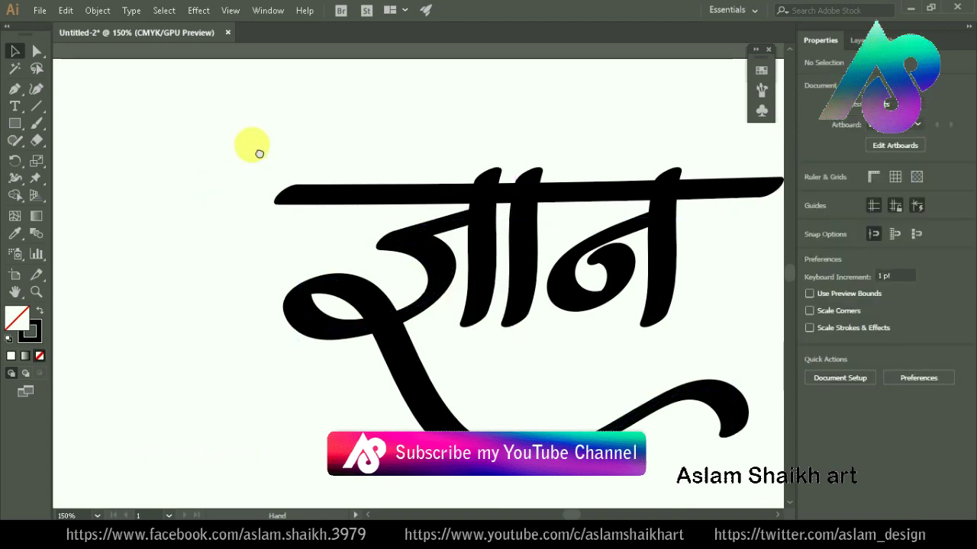
{"action": "left_click", "coordinate": [381, 185], "text": "alt"}
{"action": "left_click", "coordinate": [430, 92], "text": "alt"}
{"action": "left_click_drag", "start_coordinate": [563, 290], "coordinate": [489, 228]}
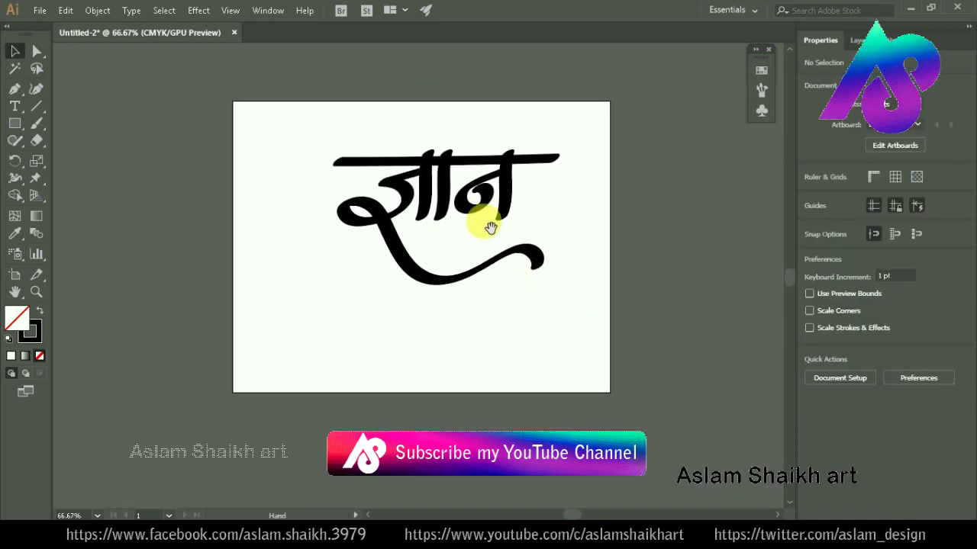
{"action": "key", "text": "ctrl+="}
Step: Select the top bar and swirl in turn to check them, then zoom in on the lettering
{"action": "left_click", "coordinate": [449, 190]}
{"action": "left_click", "coordinate": [496, 262]}
{"action": "key", "text": "ctrl+minus"}
{"action": "key", "text": "ctrl+minus"}
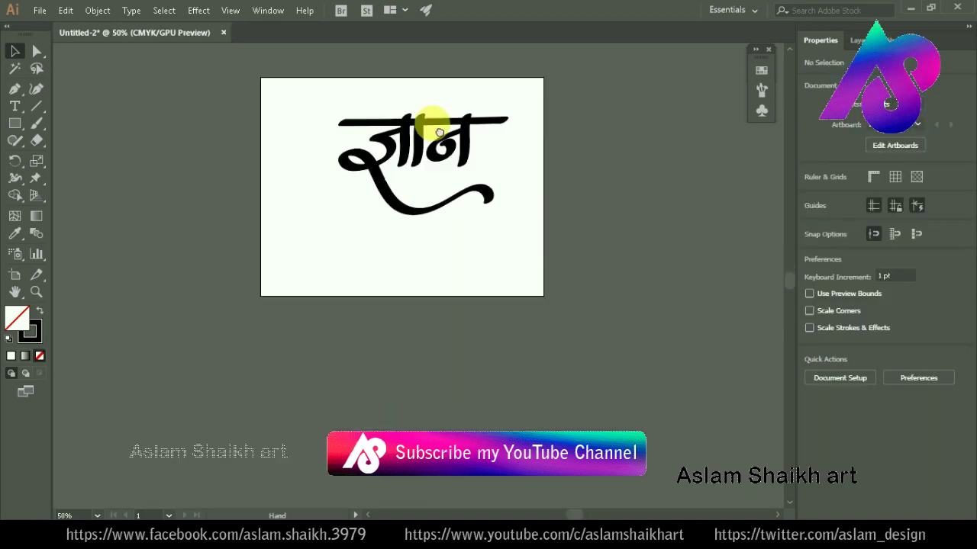
{"action": "left_click", "coordinate": [447, 142]}
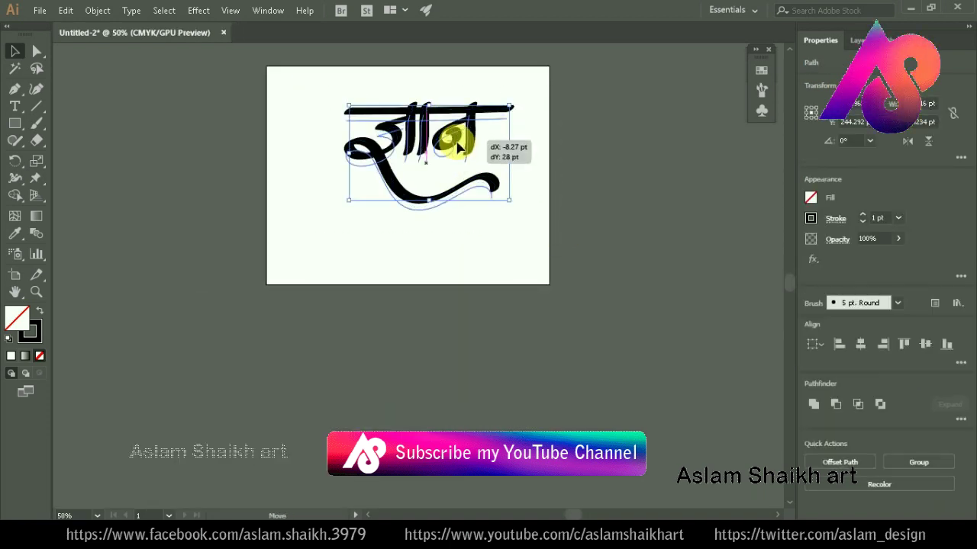
{"action": "left_click", "coordinate": [442, 285]}
{"action": "key", "text": "ctrl+="}
{"action": "left_click", "coordinate": [421, 300]}
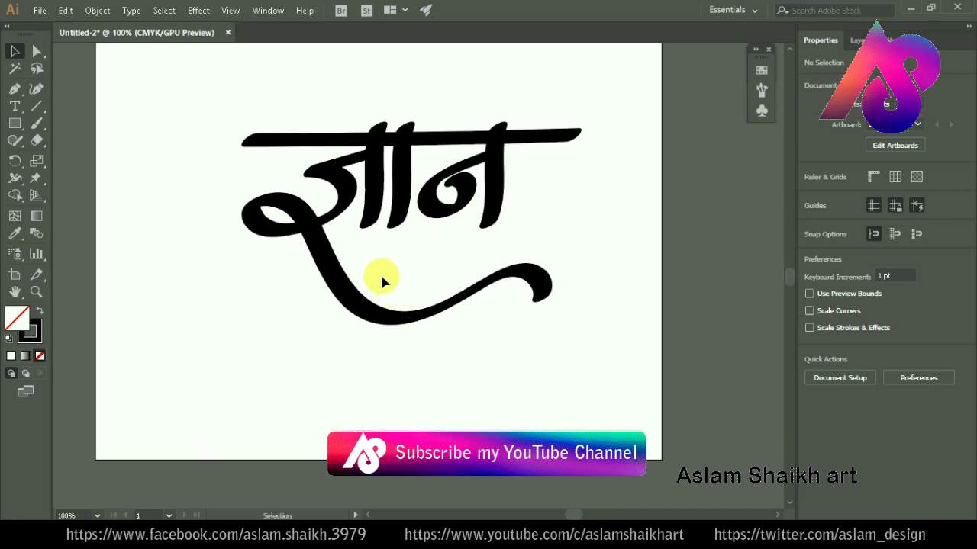
Step: Scale the swirl stroke down slightly using its bottom-right bounding-box handle
{"action": "left_click", "coordinate": [351, 296]}
{"action": "left_click_drag", "start_coordinate": [543, 321], "coordinate": [526, 296]}
{"action": "left_click", "coordinate": [519, 359]}
{"action": "left_click", "coordinate": [435, 282], "text": "ctrl+alt"}
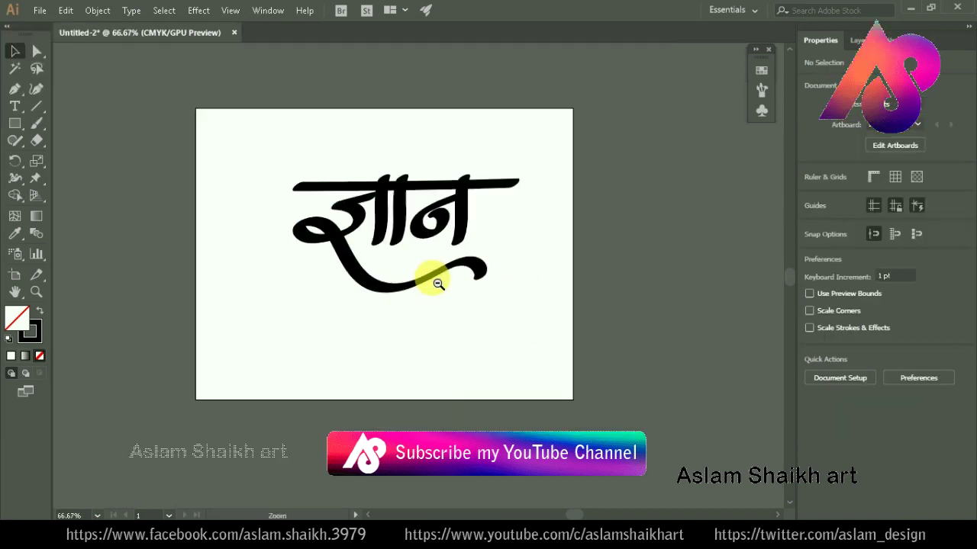
{"action": "left_click", "coordinate": [375, 244], "text": "ctrl"}
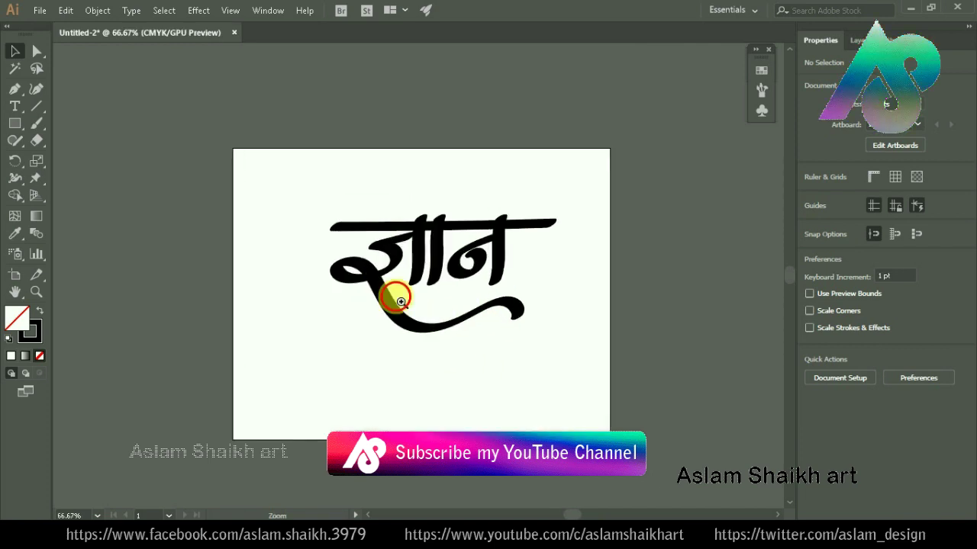
{"action": "left_click", "coordinate": [412, 259], "text": "ctrl"}
{"action": "left_click_drag", "start_coordinate": [436, 224], "coordinate": [358, 338]}
Step: Pull the swirl's top anchor point further right with Direct Selection
{"action": "left_click", "coordinate": [358, 338]}
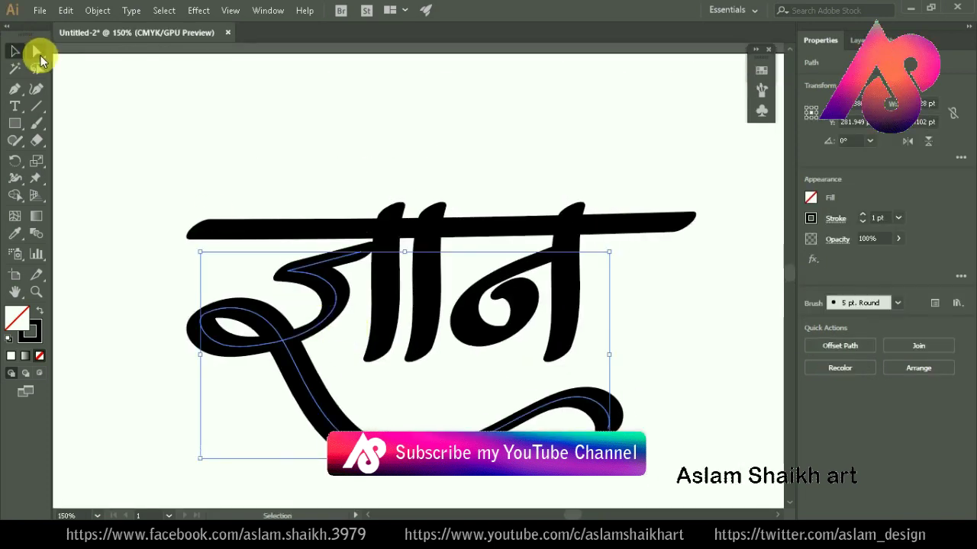
{"action": "left_click", "coordinate": [37, 51]}
{"action": "left_click", "coordinate": [293, 281], "text": "ctrl"}
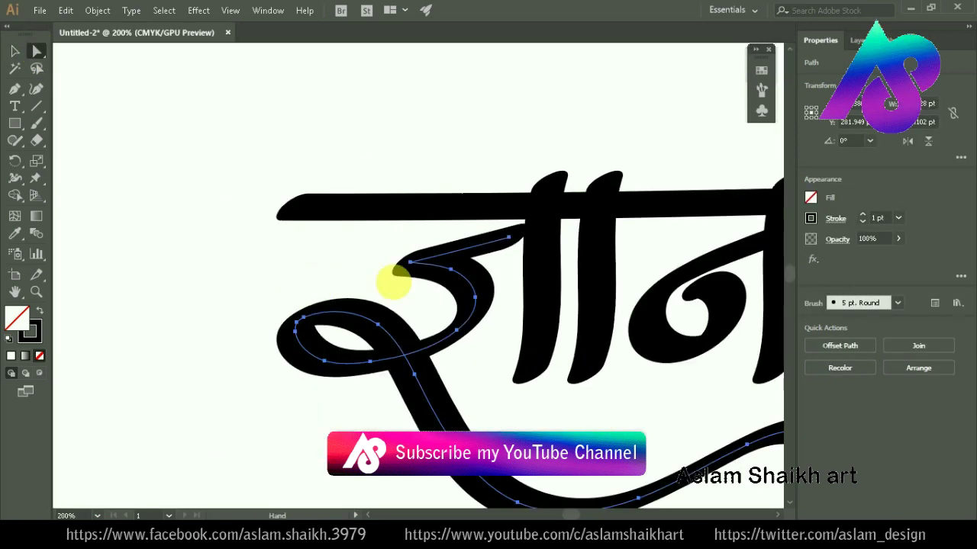
{"action": "left_click", "coordinate": [504, 266]}
{"action": "left_click", "coordinate": [507, 239]}
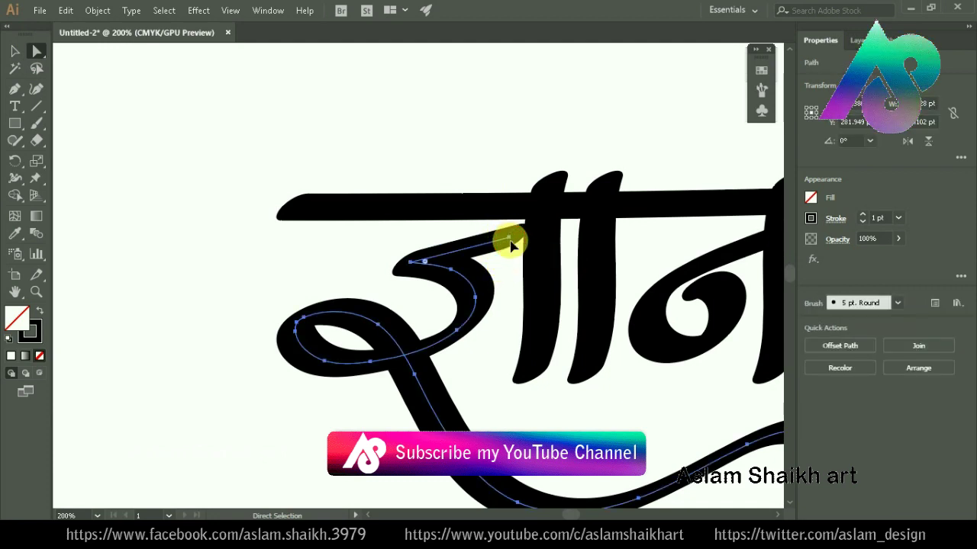
{"action": "left_click", "coordinate": [513, 264]}
{"action": "left_click_drag", "start_coordinate": [499, 231], "coordinate": [538, 237]}
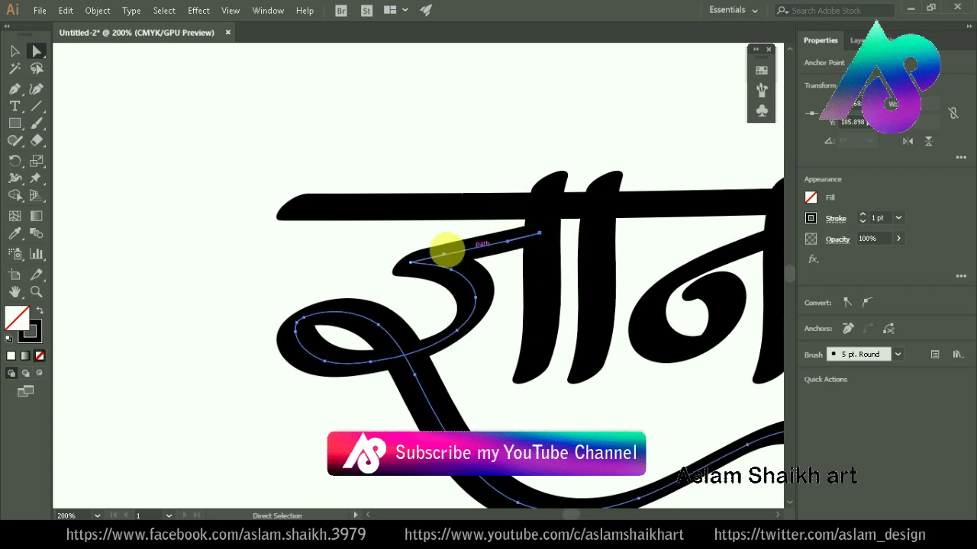
{"action": "key", "text": "ctrl+1"}
{"action": "left_click", "coordinate": [534, 307]}
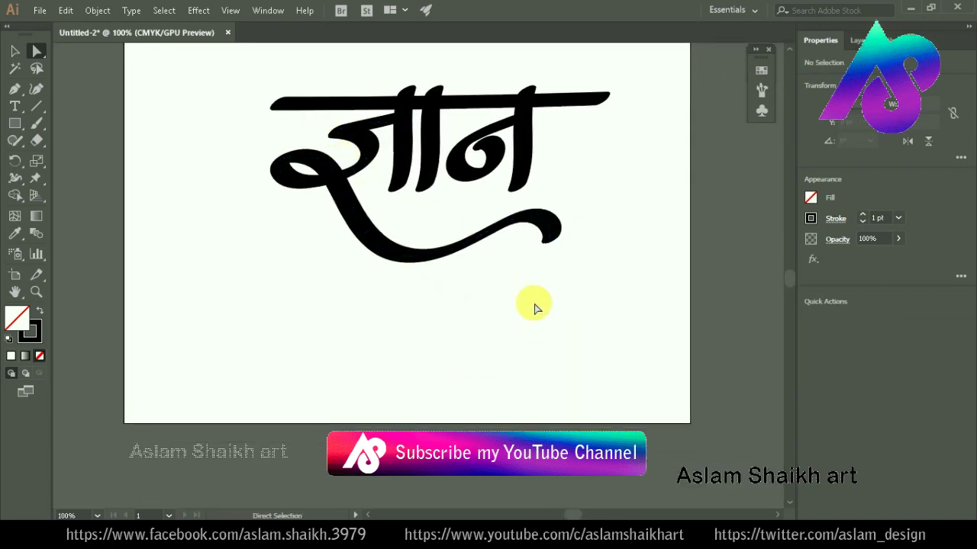
Step: Marquee-select the swirl and nudge it slightly left and down beneath the word
{"action": "key", "text": "alt+space"}
{"action": "scroll", "coordinate": [382, 240], "scroll_direction": "down", "scroll_amount": 2}
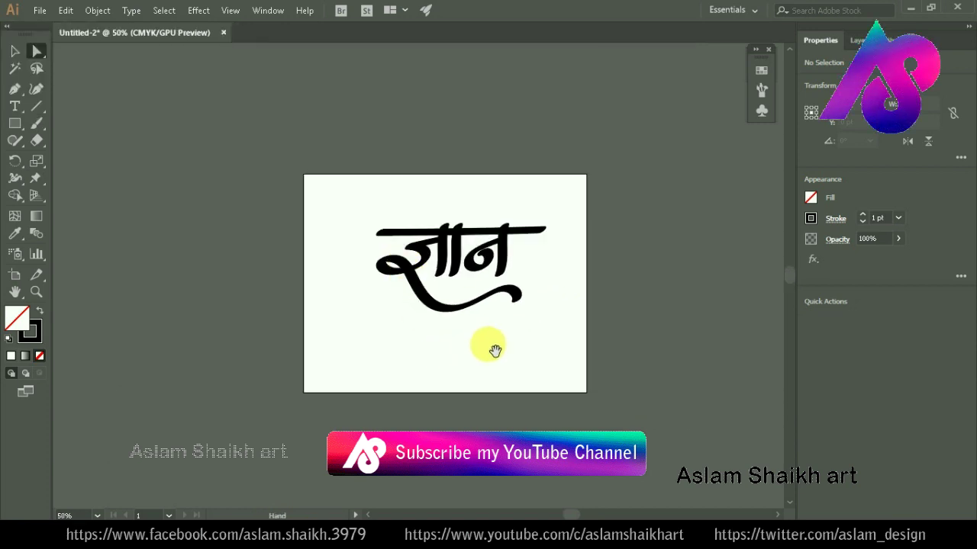
{"action": "scroll", "coordinate": [420, 211], "scroll_direction": "up", "scroll_amount": 1}
{"action": "scroll", "coordinate": [403, 220], "scroll_direction": "up", "scroll_amount": 1}
{"action": "scroll", "coordinate": [387, 266], "scroll_direction": "up", "scroll_amount": 1}
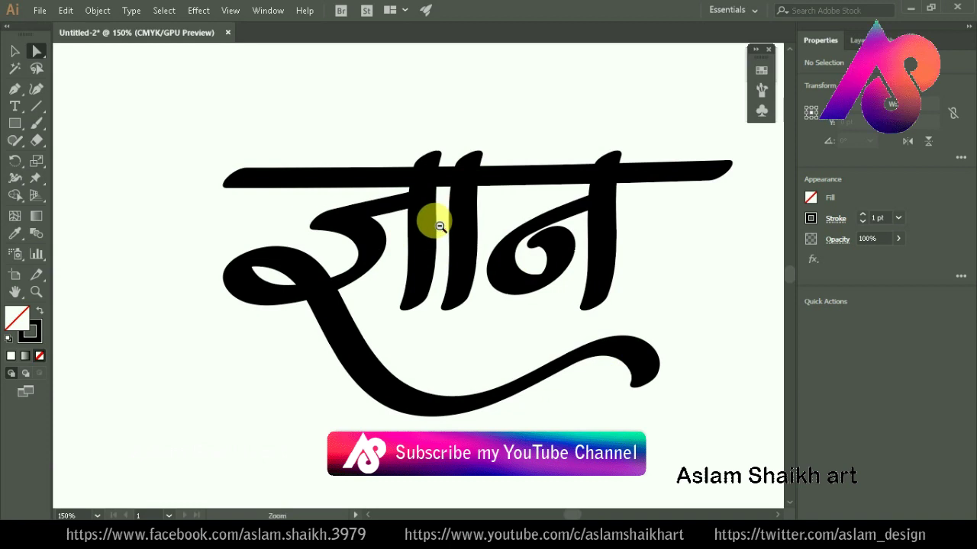
{"action": "scroll", "coordinate": [453, 263], "scroll_direction": "down", "scroll_amount": 1}
{"action": "scroll", "coordinate": [305, 170], "scroll_direction": "down", "scroll_amount": 1}
{"action": "scroll", "coordinate": [359, 234], "scroll_direction": "down", "scroll_amount": 1}
{"action": "left_click_drag", "start_coordinate": [309, 209], "coordinate": [595, 395]}
{"action": "left_click_drag", "start_coordinate": [487, 293], "coordinate": [482, 299]}
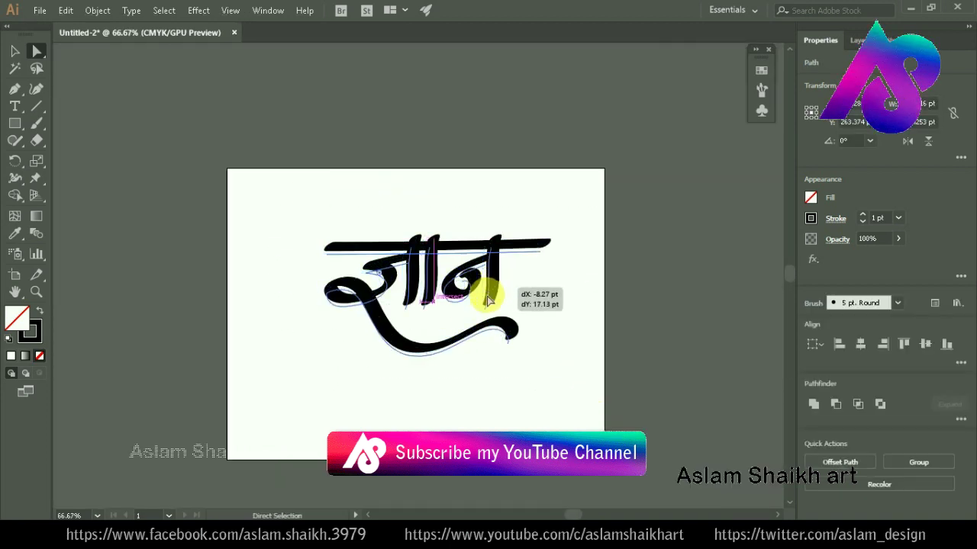
{"action": "left_click", "coordinate": [536, 324]}
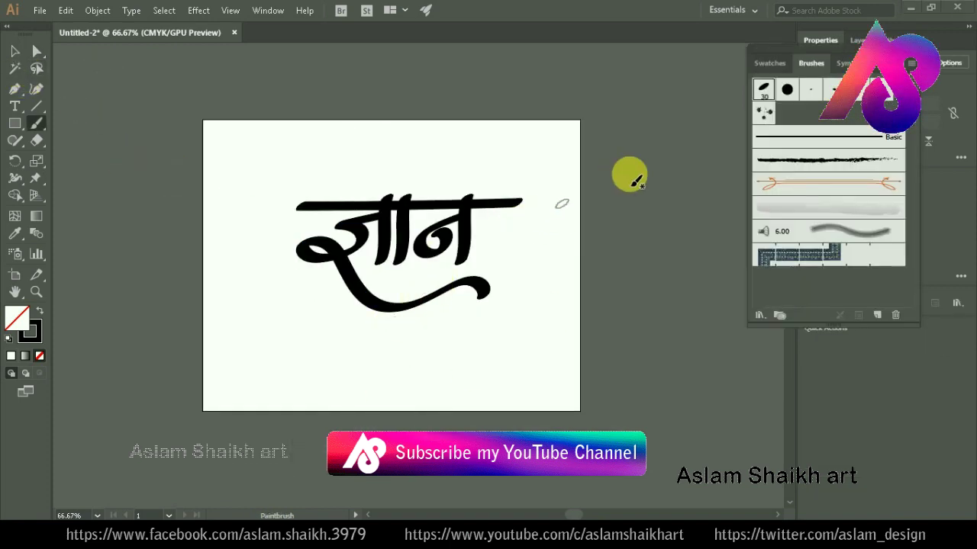
Step: Load the Artistic_ChalkCharcoalPencil brush library and add its first charcoal brush
{"action": "left_click", "coordinate": [761, 318]}
{"action": "mouse_move", "coordinate": [816, 369]}
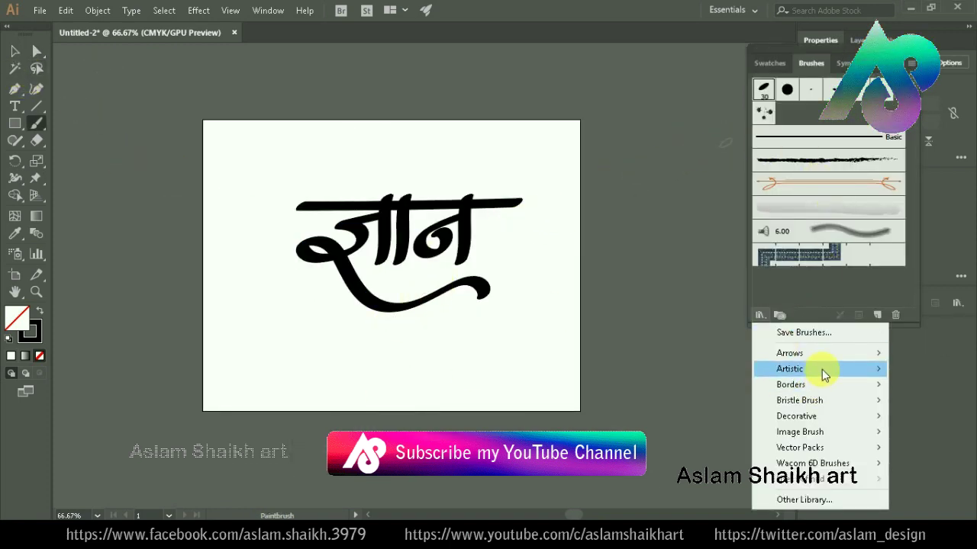
{"action": "left_click", "coordinate": [650, 369]}
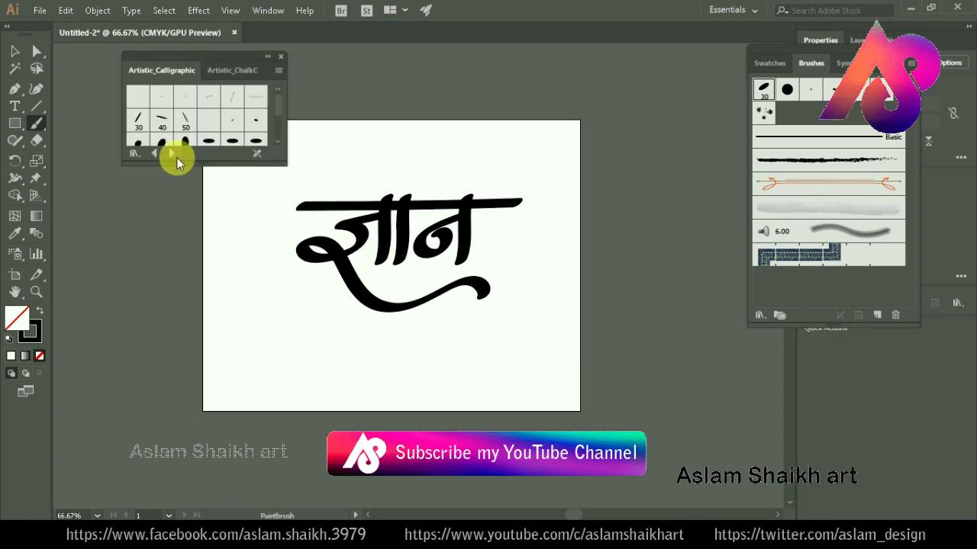
{"action": "left_click", "coordinate": [154, 155]}
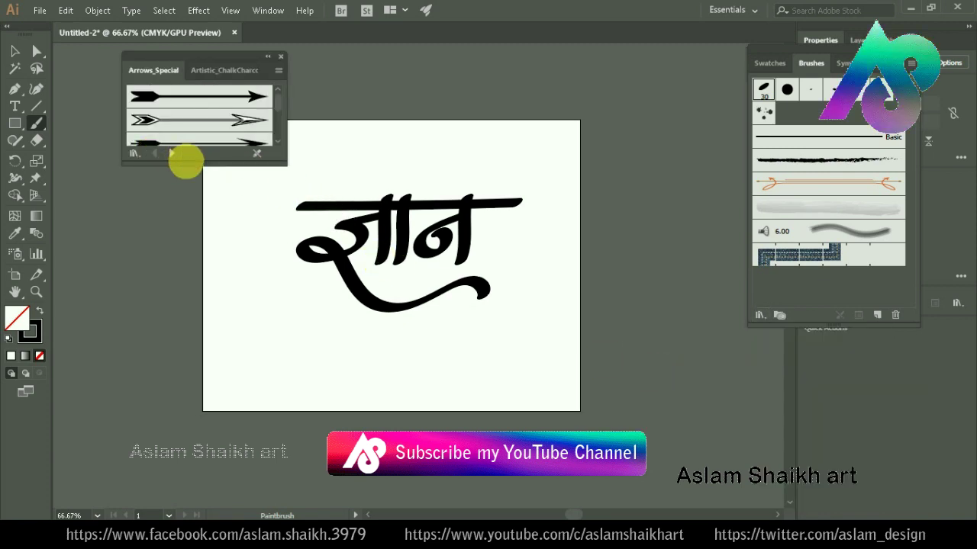
{"action": "left_click_drag", "start_coordinate": [171, 164], "coordinate": [172, 295]}
{"action": "left_click", "coordinate": [169, 276]}
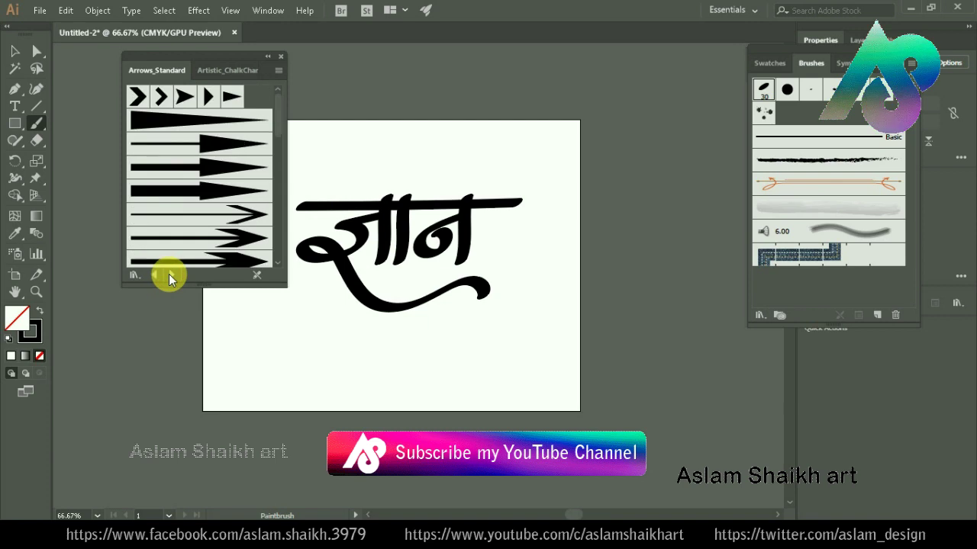
{"action": "left_click", "coordinate": [169, 275]}
{"action": "left_click", "coordinate": [156, 275]}
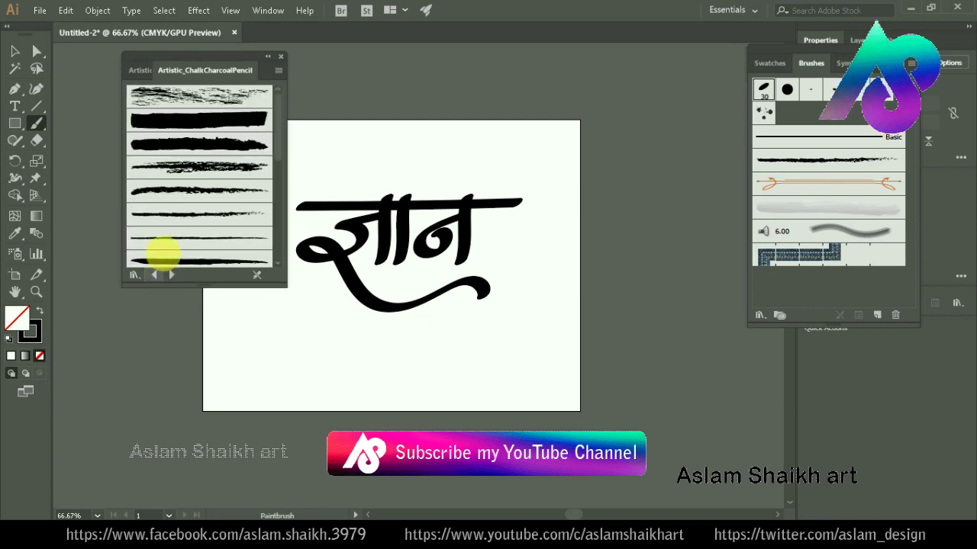
{"action": "left_click_drag", "start_coordinate": [226, 54], "coordinate": [157, 58]}
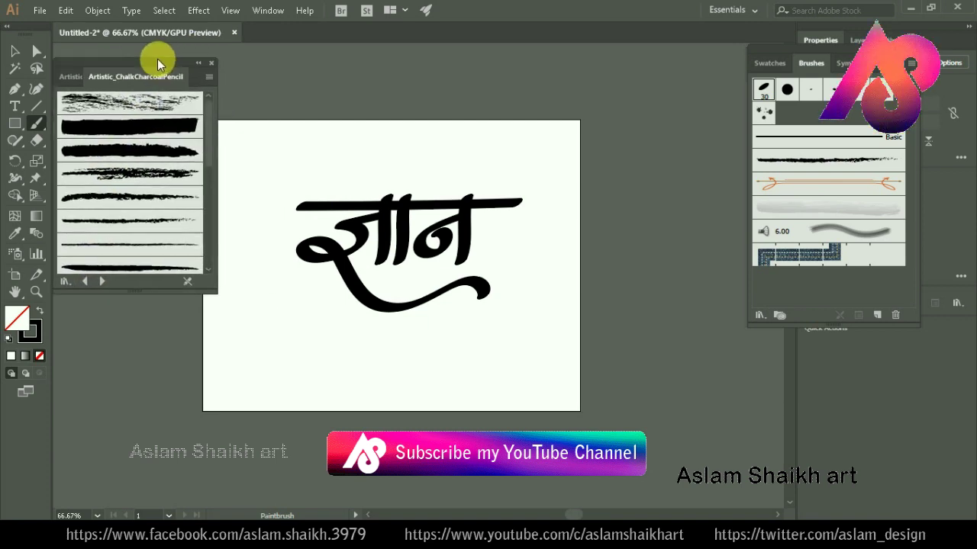
{"action": "left_click", "coordinate": [130, 103]}
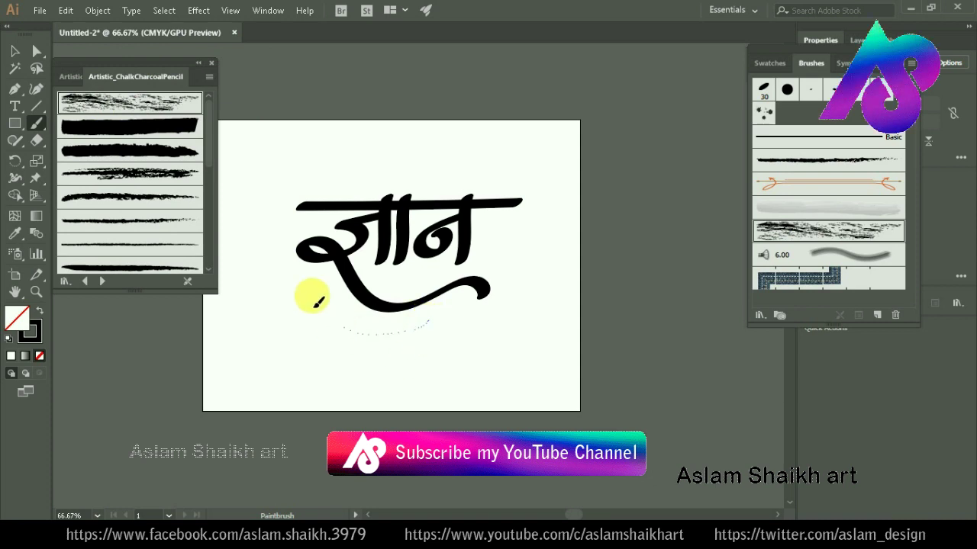
Step: Paint a chalk ring around the lettering, then undo it
{"action": "left_click_drag", "start_coordinate": [456, 273], "coordinate": [418, 238]}
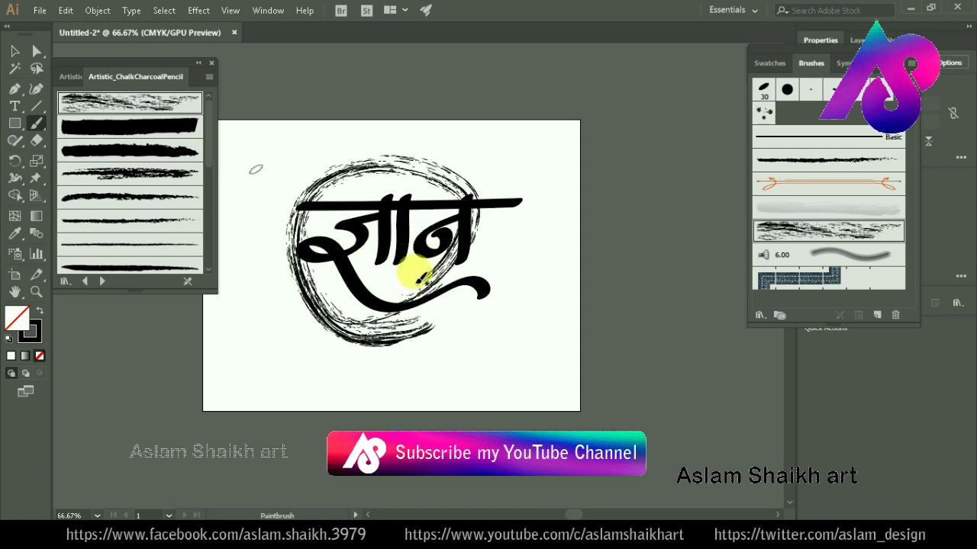
{"action": "key", "text": "v"}
{"action": "key", "text": "ctrl+z"}
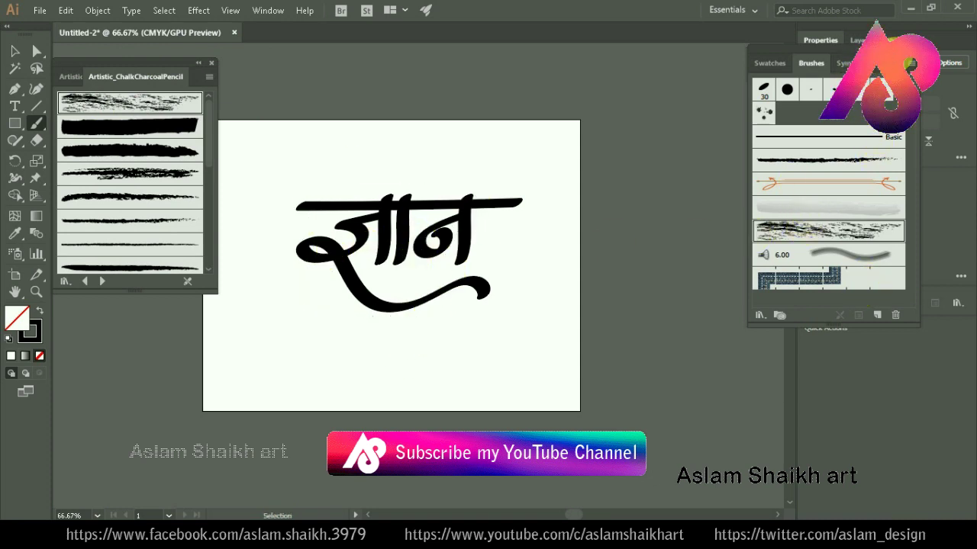
{"action": "left_click", "coordinate": [903, 39]}
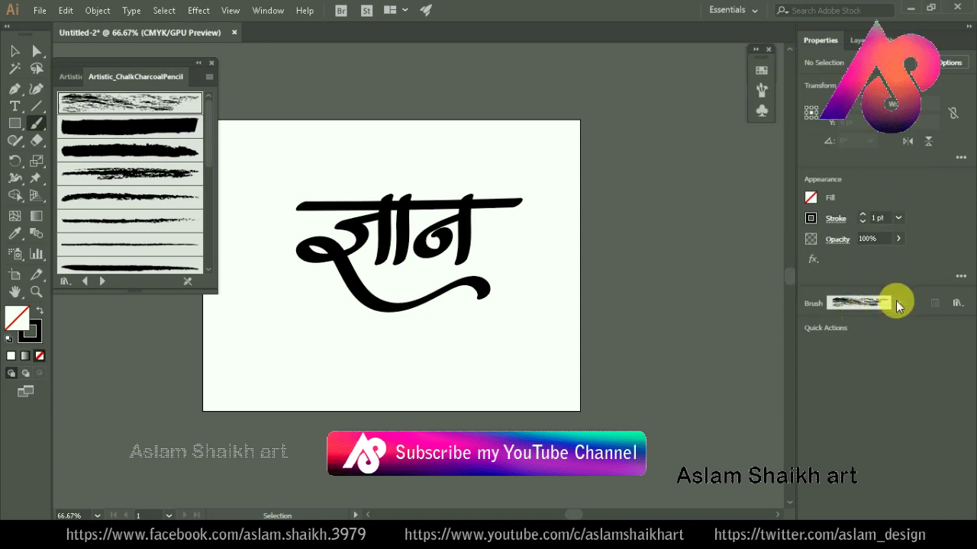
Step: Paint a 5 pt chalky charcoal spiral around the lettering and select it
{"action": "left_click", "coordinate": [899, 220]}
{"action": "left_click", "coordinate": [923, 289]}
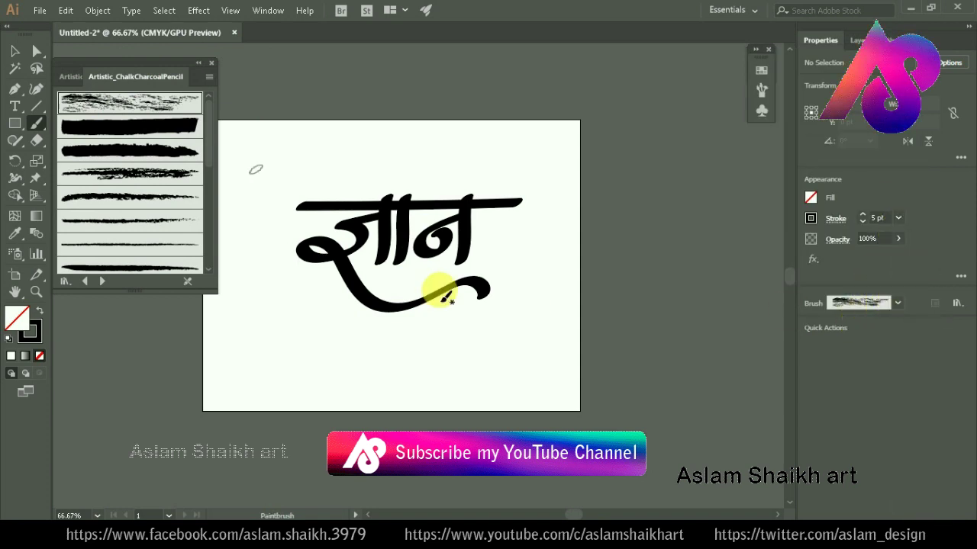
{"action": "left_click_drag", "start_coordinate": [437, 224], "coordinate": [343, 298]}
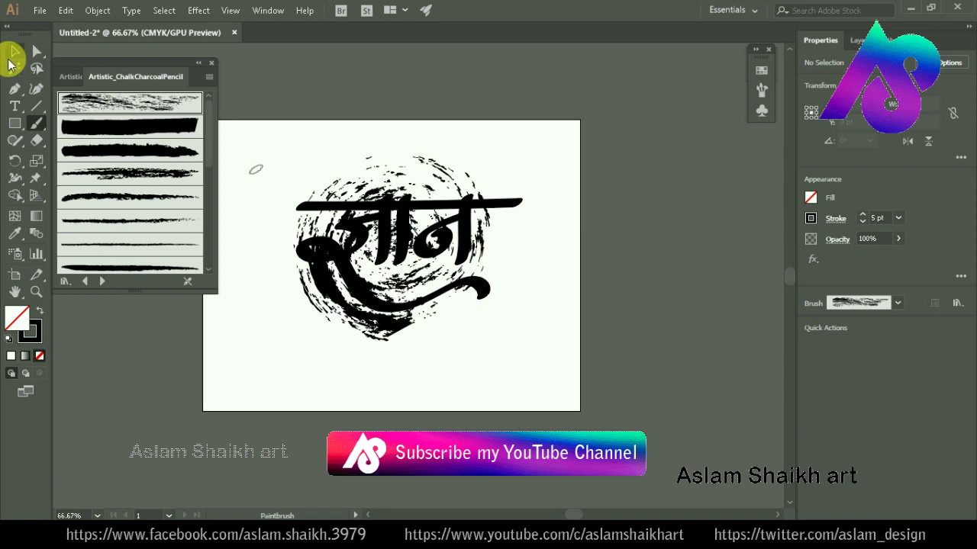
{"action": "left_click", "coordinate": [436, 169]}
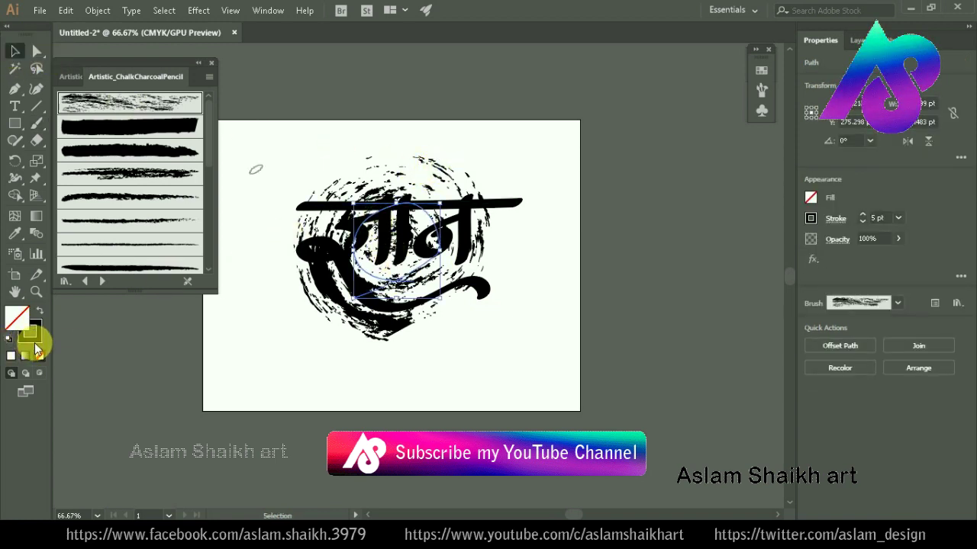
Step: Colour the spiral's stroke orange in the Color Picker
{"action": "double_click", "coordinate": [36, 339]}
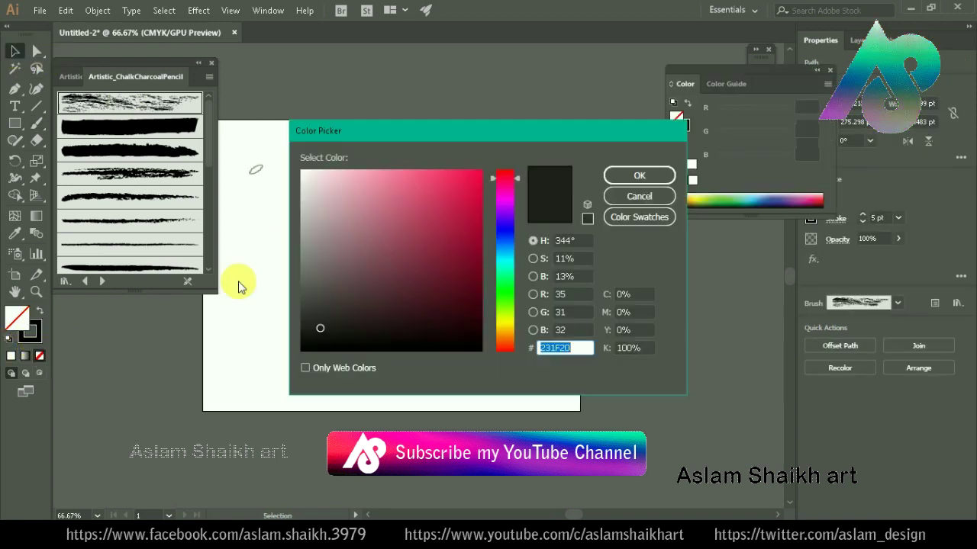
{"action": "left_click", "coordinate": [497, 343]}
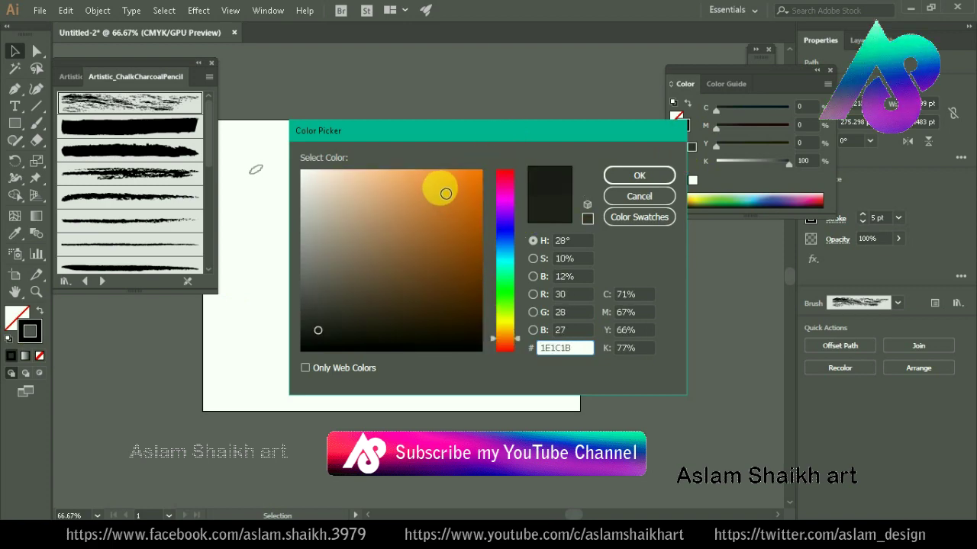
{"action": "left_click_drag", "start_coordinate": [440, 192], "coordinate": [449, 194]}
{"action": "key", "text": "Return"}
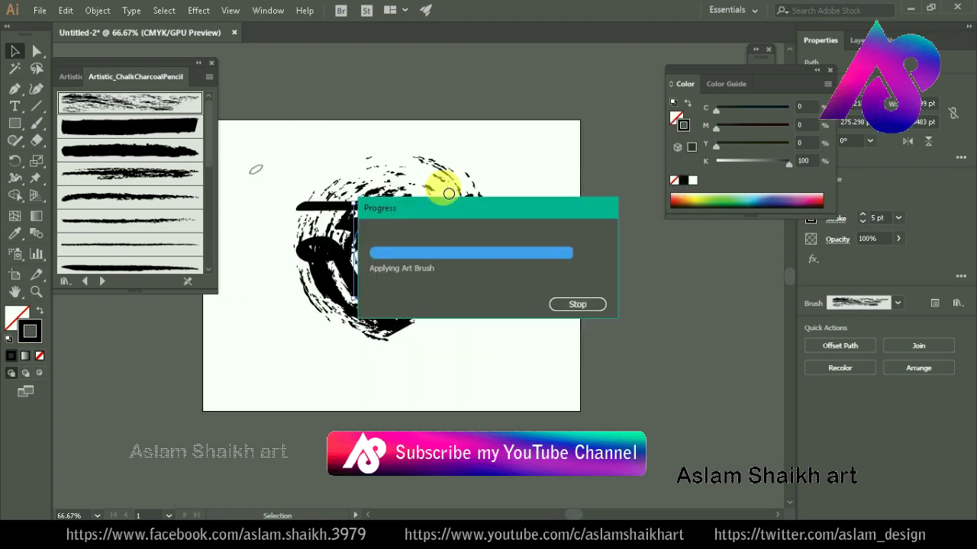
{"action": "key", "text": "ctrl+z"}
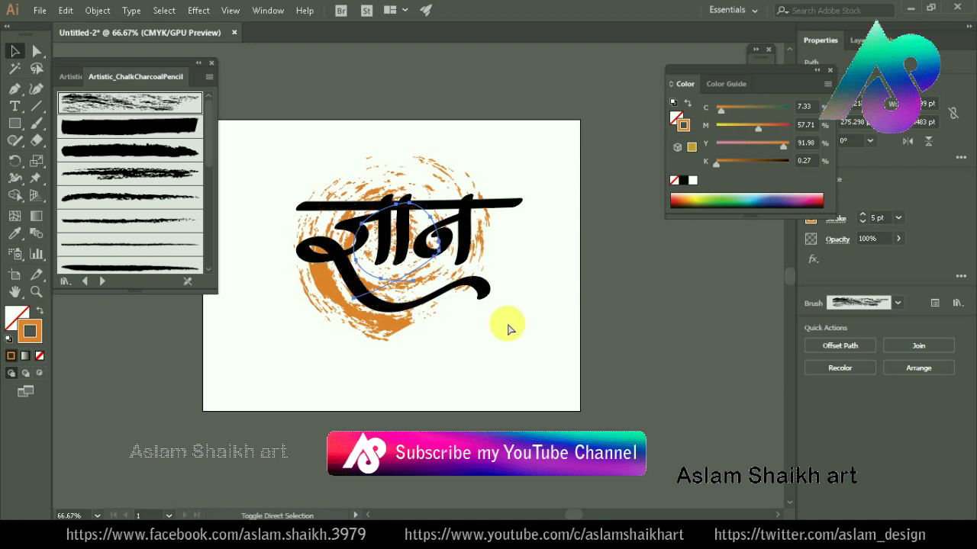
Step: Deselect the orange swirl, adjust the view, and select the black calligraphy lettering
{"action": "left_click", "coordinate": [473, 366]}
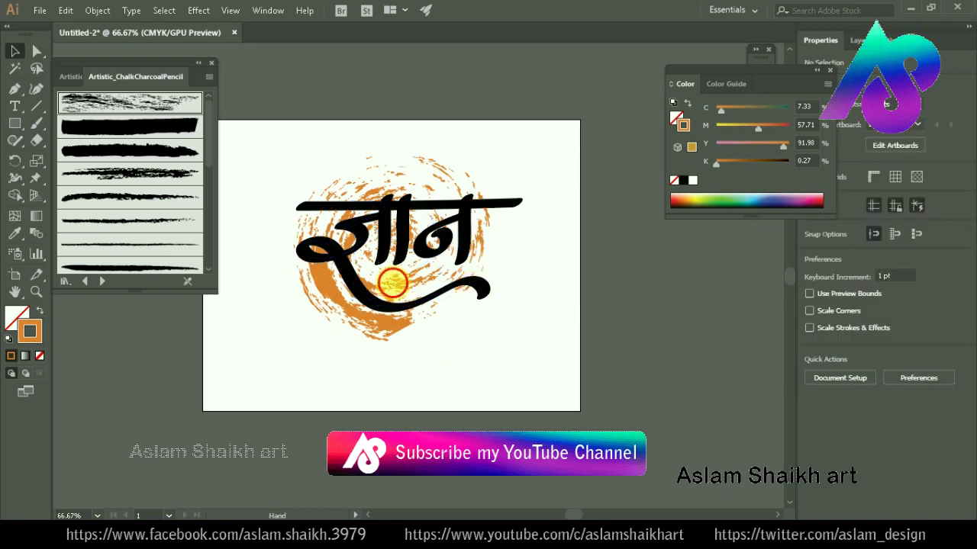
{"action": "left_click_drag", "start_coordinate": [429, 267], "coordinate": [456, 261]}
{"action": "scroll", "coordinate": [455, 261], "scroll_direction": "down", "scroll_amount": 1}
{"action": "scroll", "coordinate": [371, 290], "scroll_direction": "up", "scroll_amount": 1}
{"action": "scroll", "coordinate": [468, 251], "scroll_direction": "up", "scroll_amount": 1}
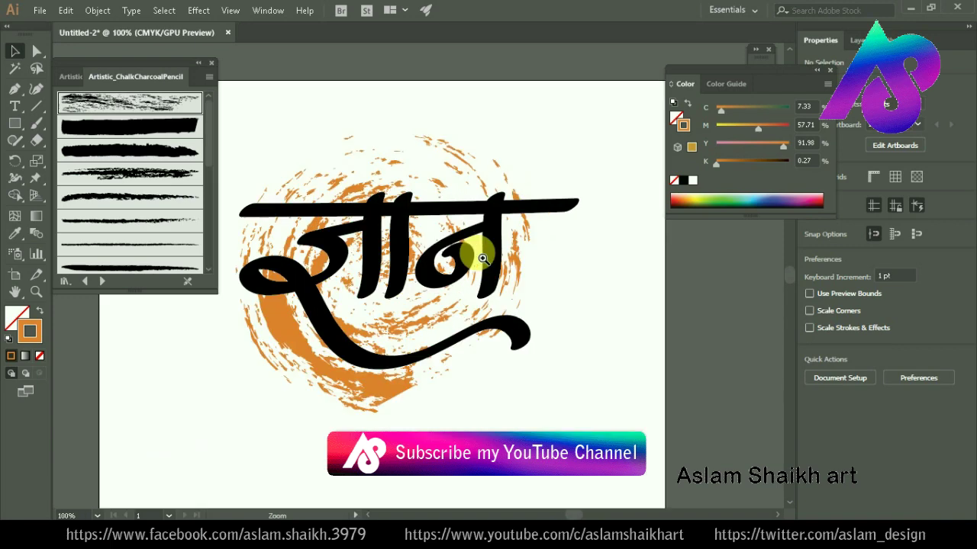
{"action": "left_click", "coordinate": [353, 227]}
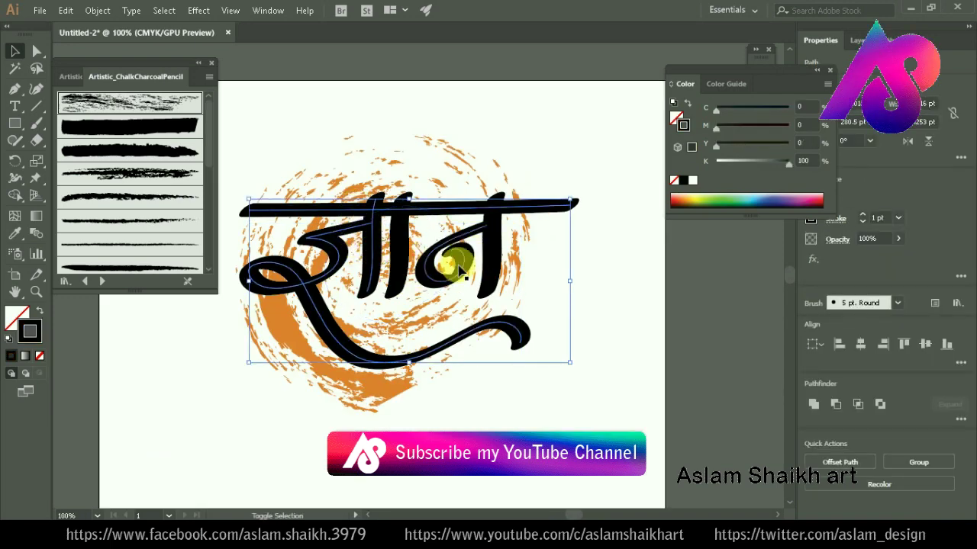
Step: Select the lettering paths, including the black vertical stem and the left letter with its swoosh
{"action": "left_click", "coordinate": [767, 201]}
{"action": "left_click", "coordinate": [400, 269], "text": "shift"}
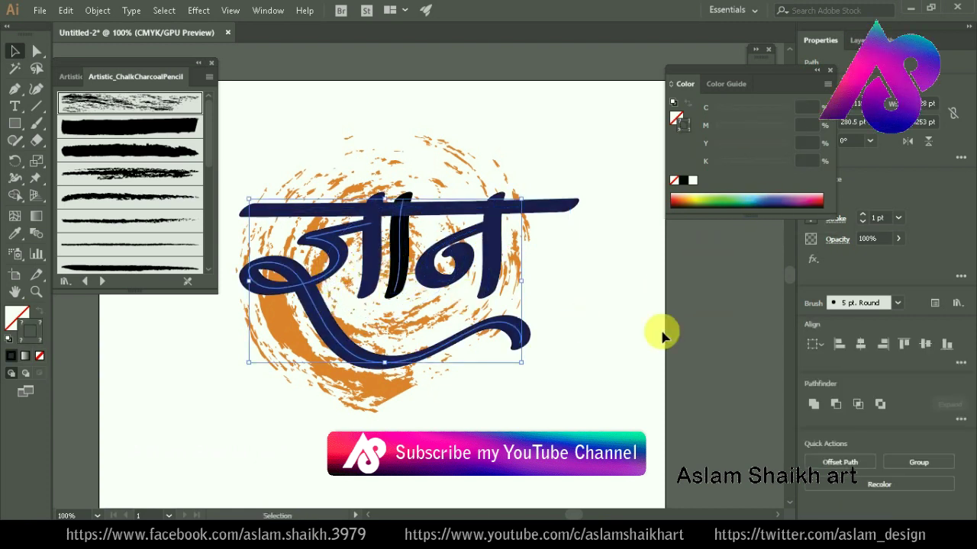
{"action": "left_click", "coordinate": [547, 225]}
{"action": "left_click", "coordinate": [416, 260], "text": "shift"}
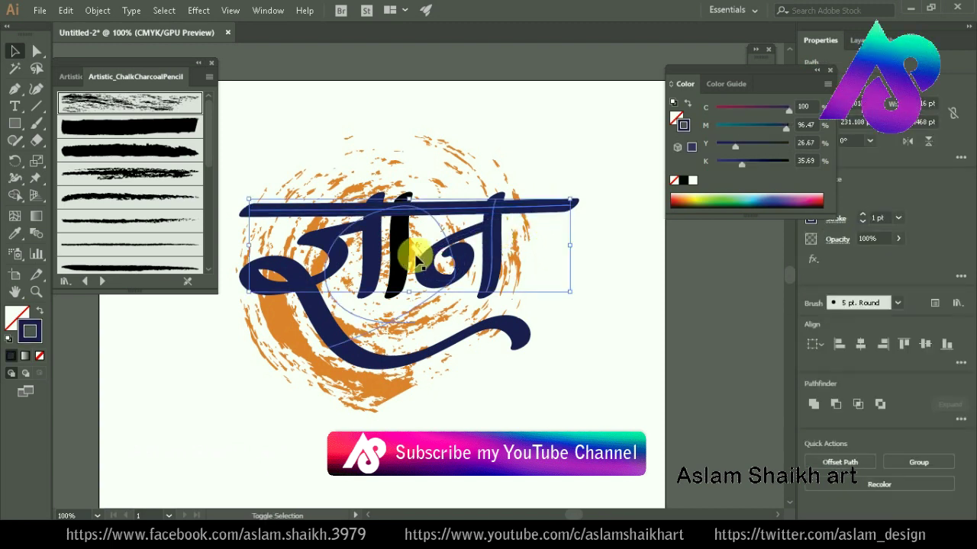
{"action": "left_click", "coordinate": [383, 263], "text": "shift"}
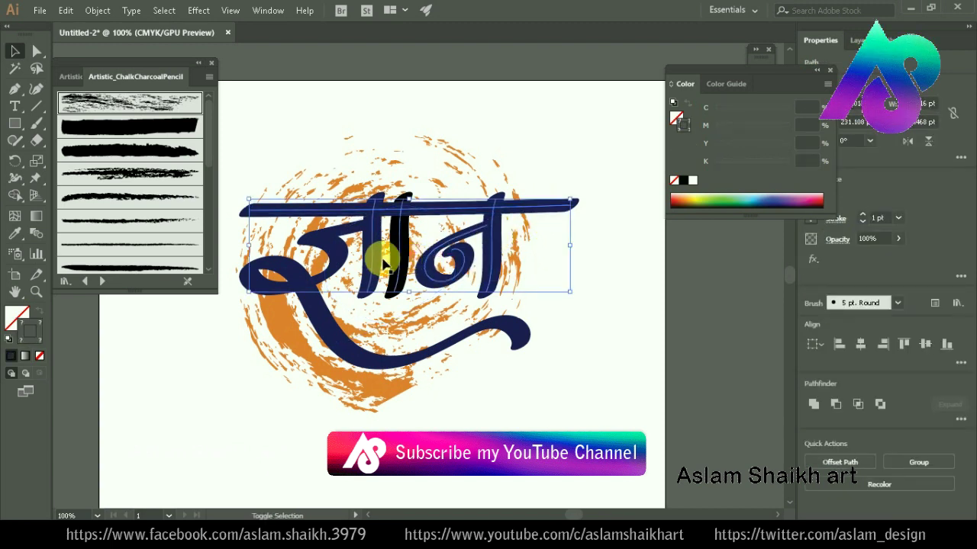
{"action": "left_click", "coordinate": [331, 252], "text": "shift"}
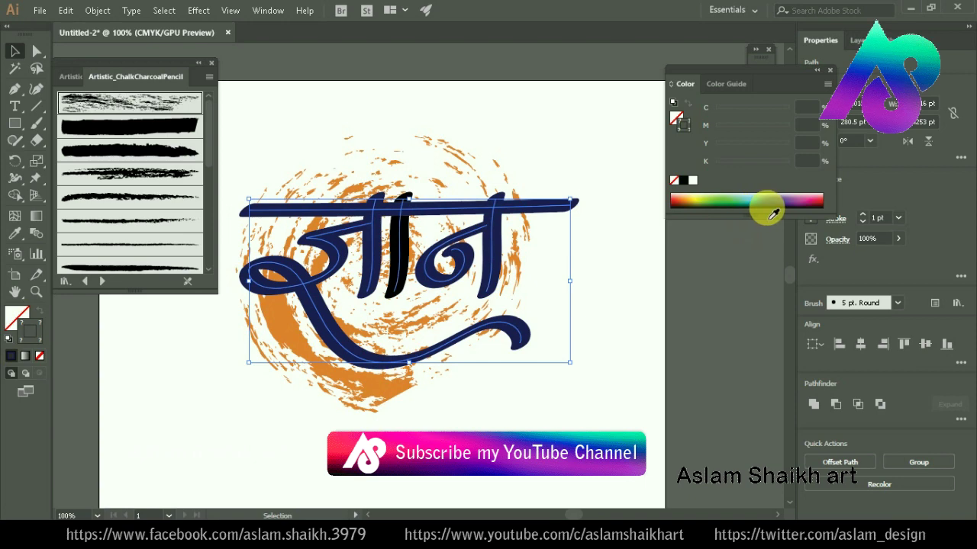
Step: Make the lettering stroke blue (C96 M92 Y0 K0) and reselect the whole lettering group
{"action": "key", "text": "x"}
{"action": "left_click", "coordinate": [774, 203]}
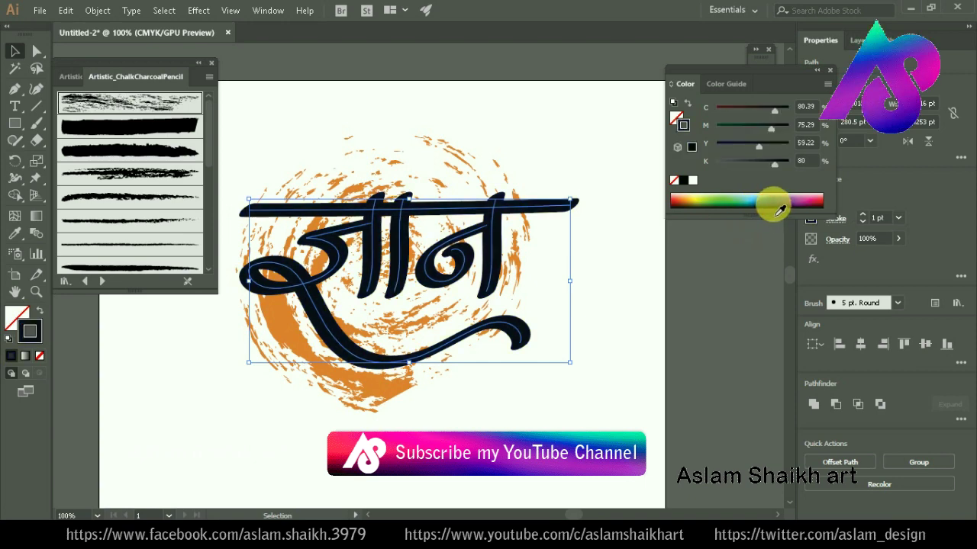
{"action": "left_click", "coordinate": [777, 204]}
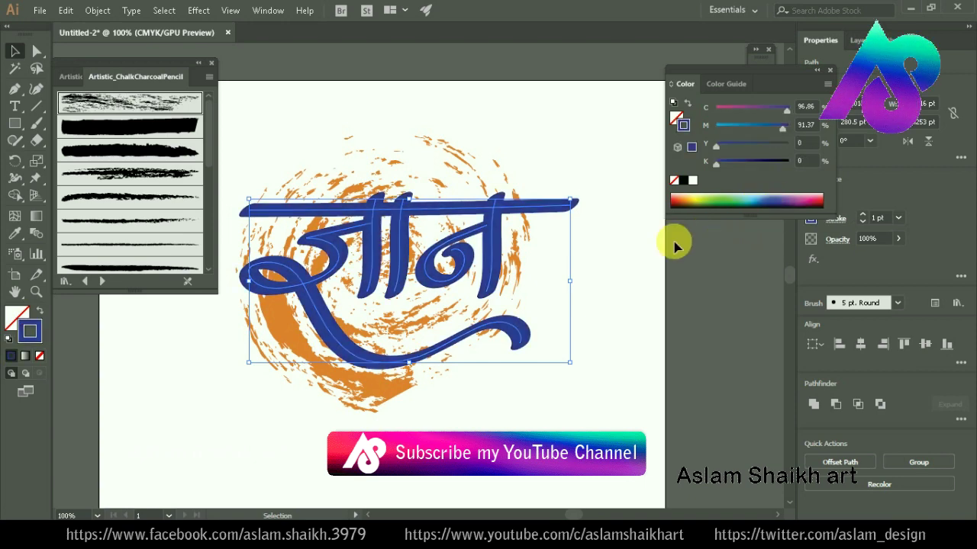
{"action": "left_click", "coordinate": [462, 285], "text": "ctrl+alt"}
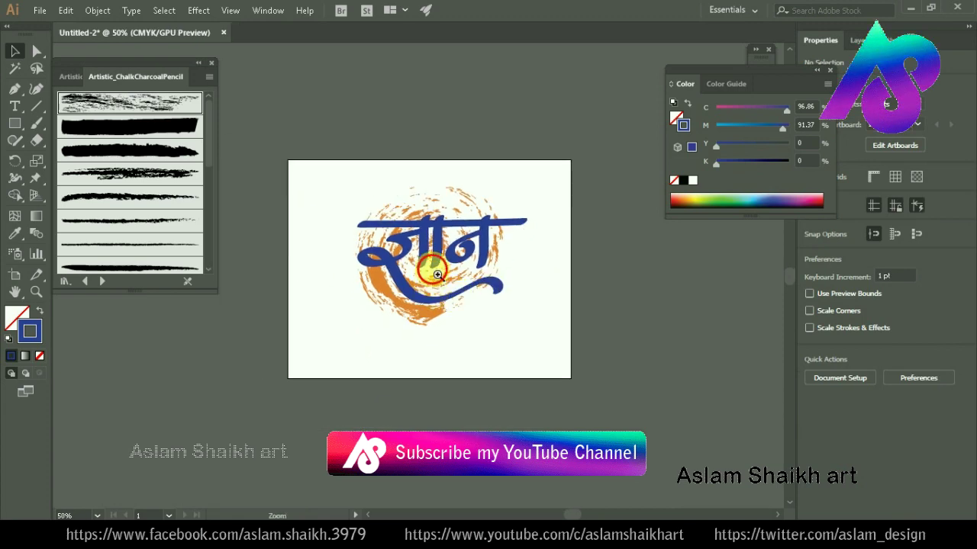
{"action": "left_click", "coordinate": [453, 259], "text": "ctrl"}
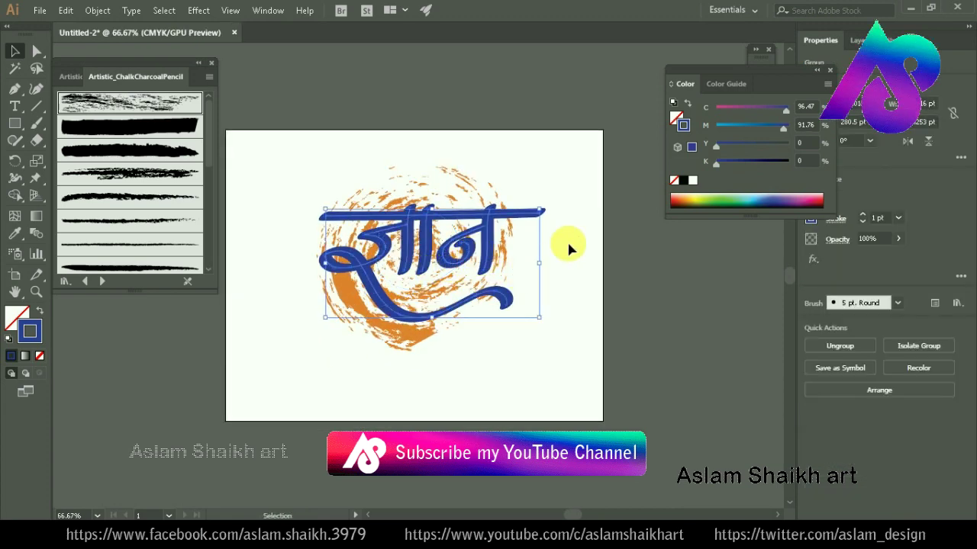
{"action": "left_click", "coordinate": [534, 284]}
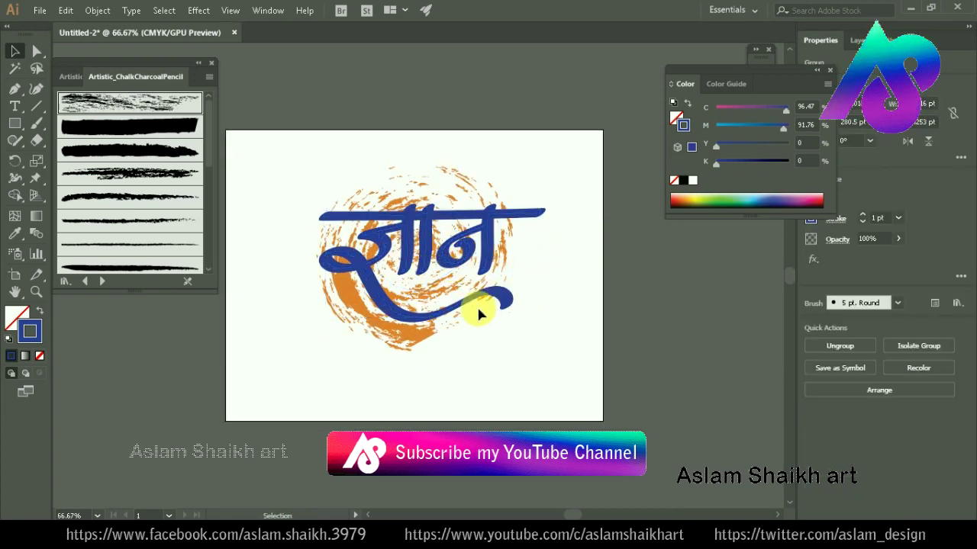
{"action": "left_click", "coordinate": [426, 239]}
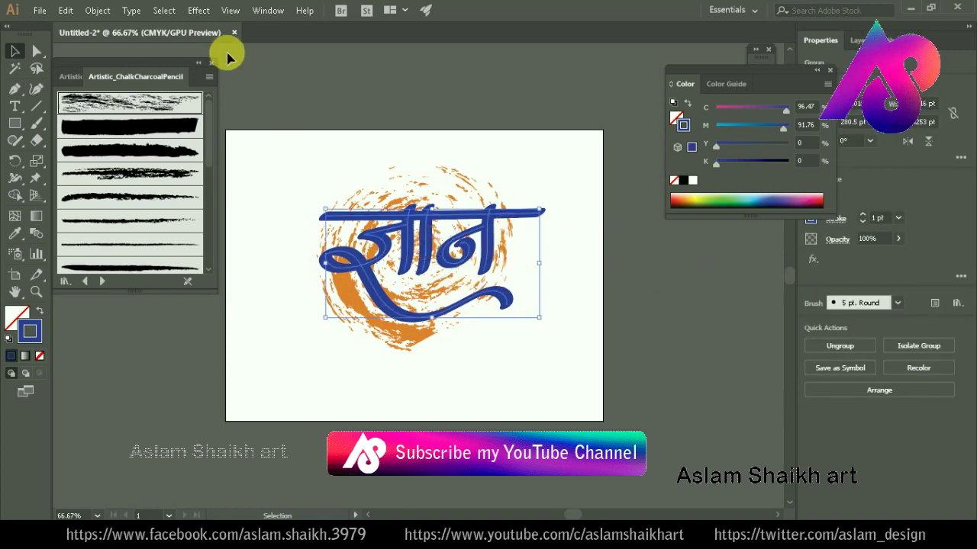
Step: Apply a white, Normal-mode Drop Shadow at 100% opacity with 7 pt offsets and 5 pt blur
{"action": "left_click", "coordinate": [200, 11]}
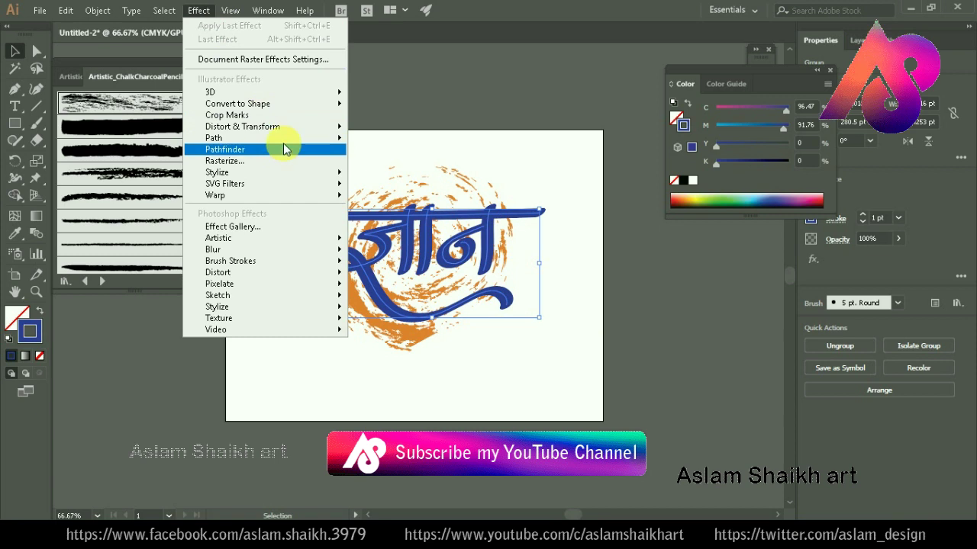
{"action": "mouse_move", "coordinate": [229, 172]}
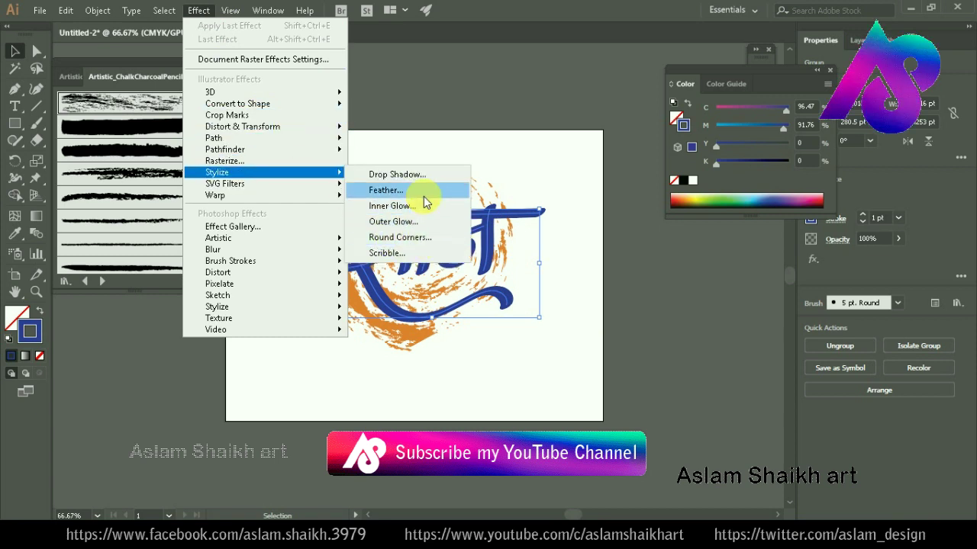
{"action": "left_click", "coordinate": [424, 174]}
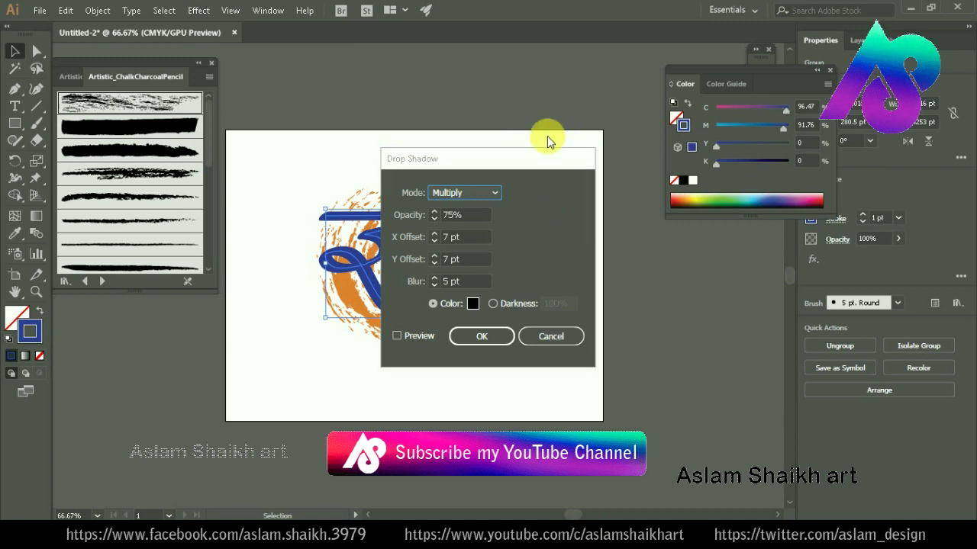
{"action": "left_click_drag", "start_coordinate": [529, 153], "coordinate": [723, 90]}
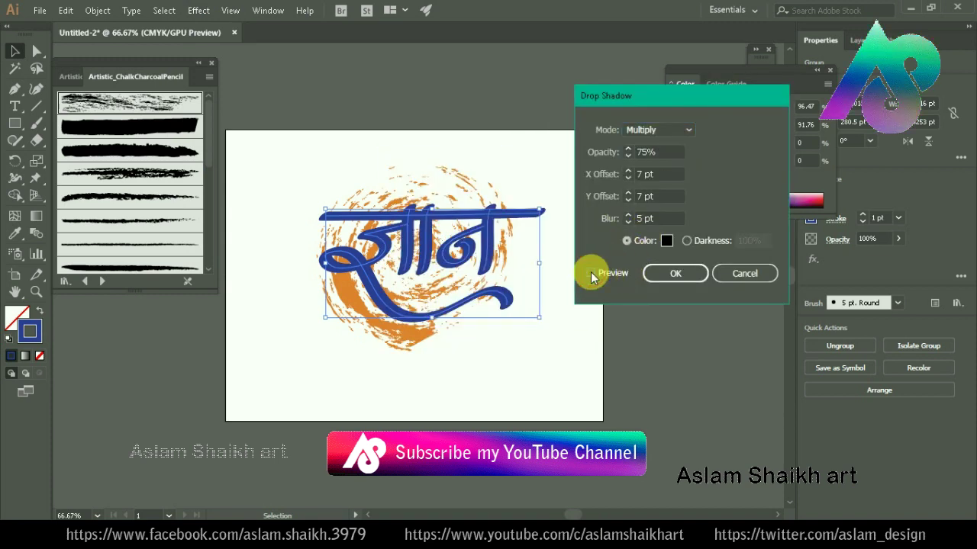
{"action": "left_click", "coordinate": [590, 272]}
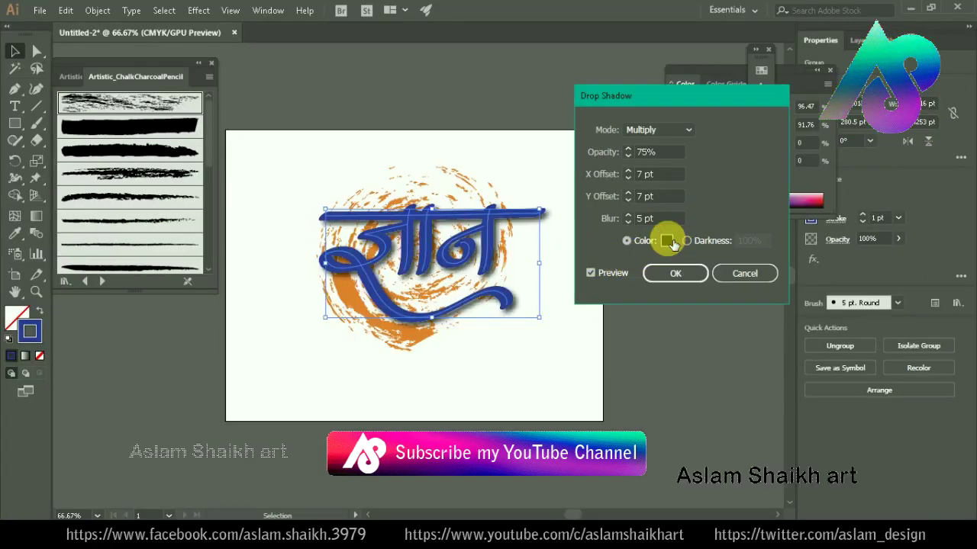
{"action": "left_click", "coordinate": [665, 240]}
{"action": "left_click", "coordinate": [639, 175]}
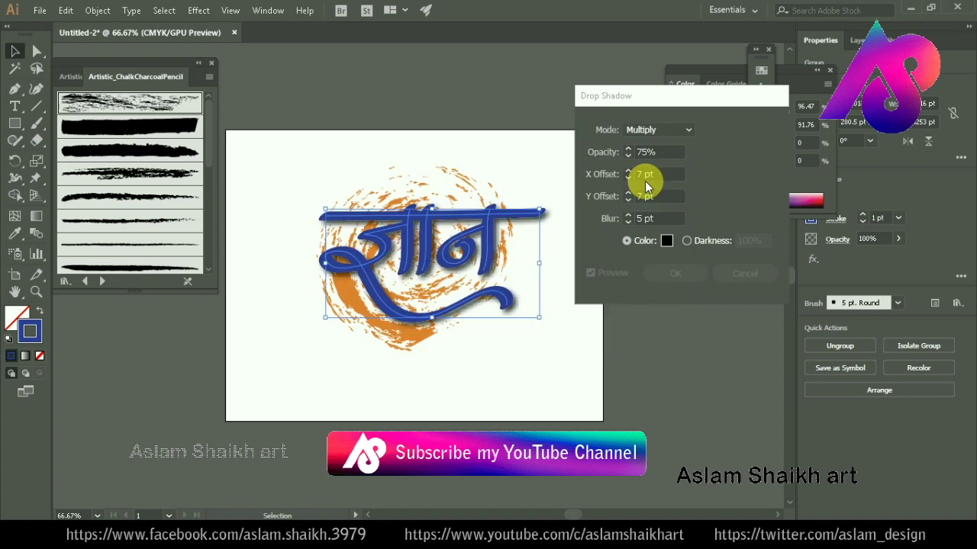
{"action": "left_click", "coordinate": [661, 130]}
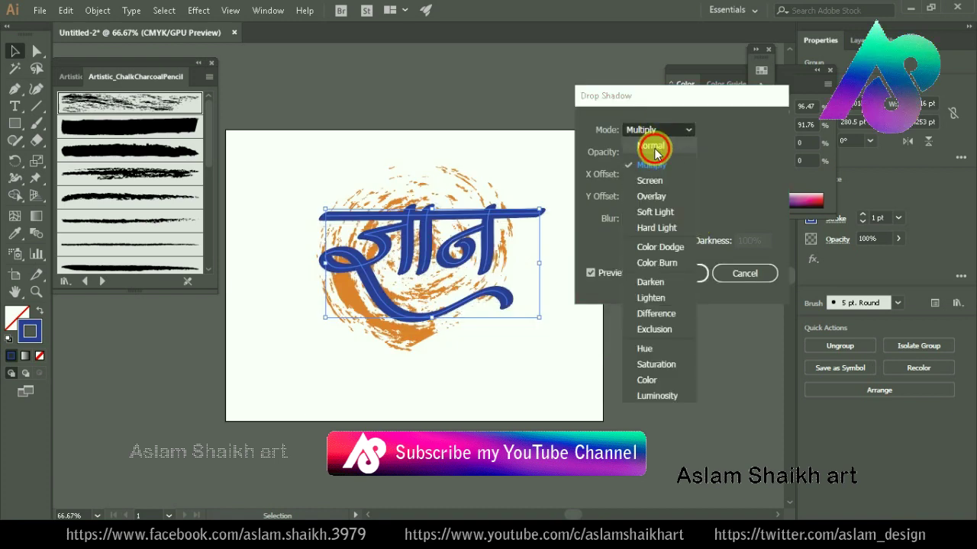
{"action": "left_click", "coordinate": [652, 145]}
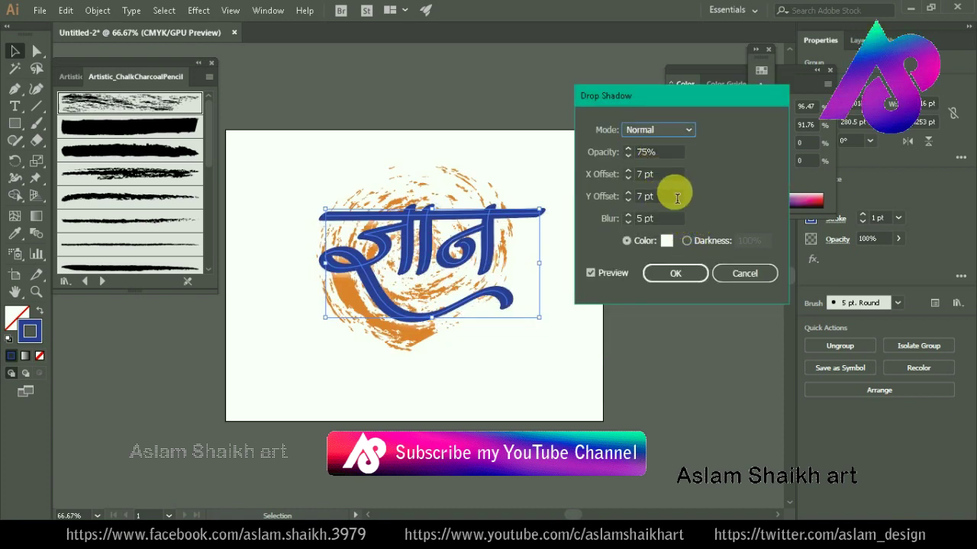
{"action": "left_click", "coordinate": [640, 151]}
{"action": "left_click", "coordinate": [628, 150]}
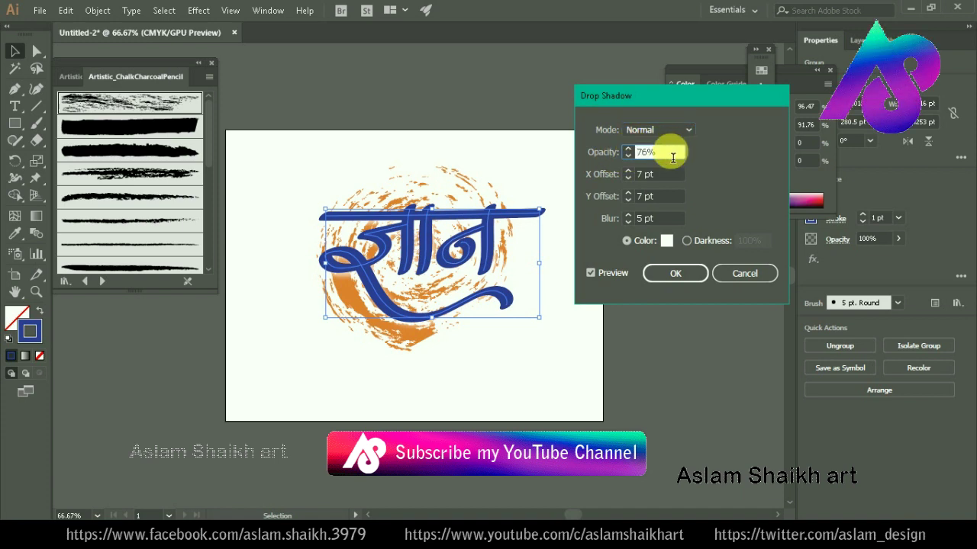
{"action": "key", "text": "Return"}
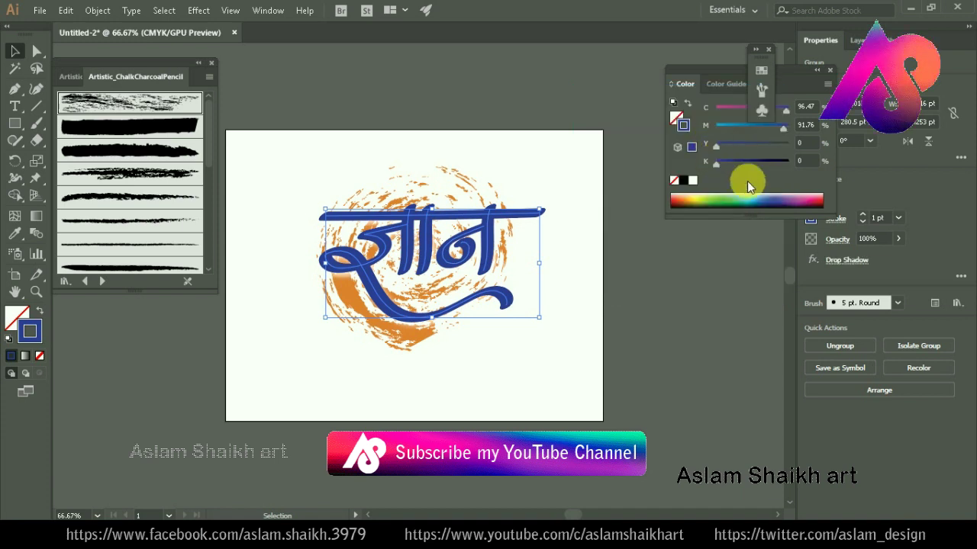
Step: Start another Drop Shadow effect on the lettering, then cancel it
{"action": "left_click", "coordinate": [198, 10]}
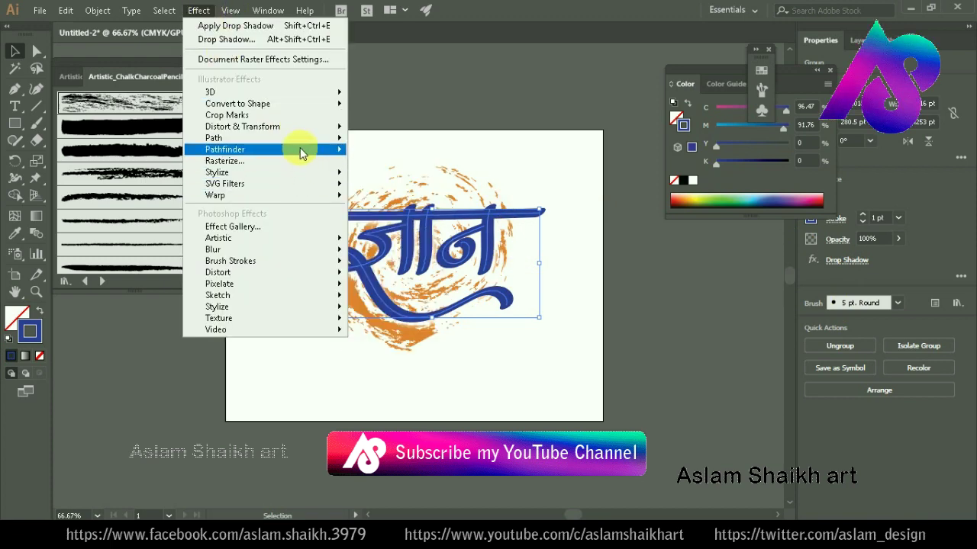
{"action": "mouse_move", "coordinate": [216, 172]}
{"action": "left_click", "coordinate": [402, 176]}
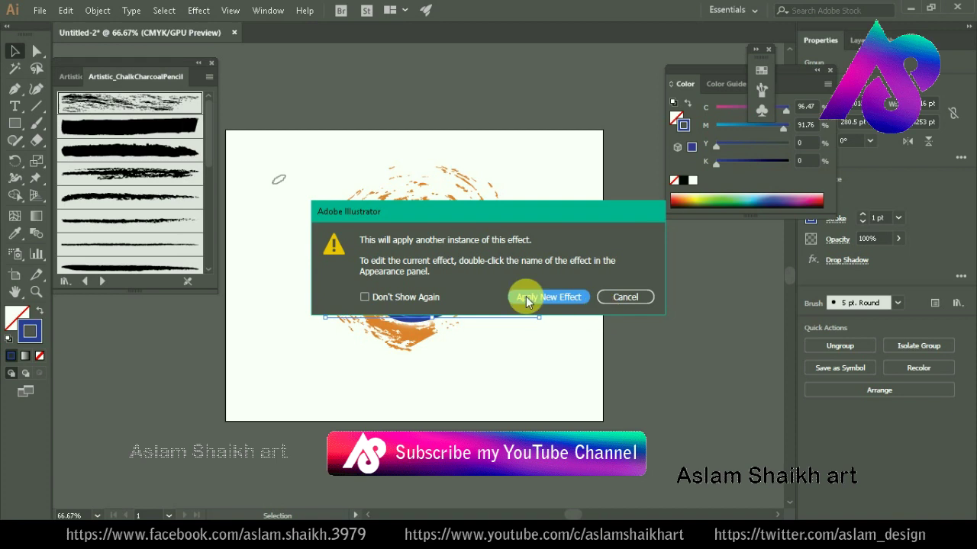
{"action": "left_click", "coordinate": [548, 297]}
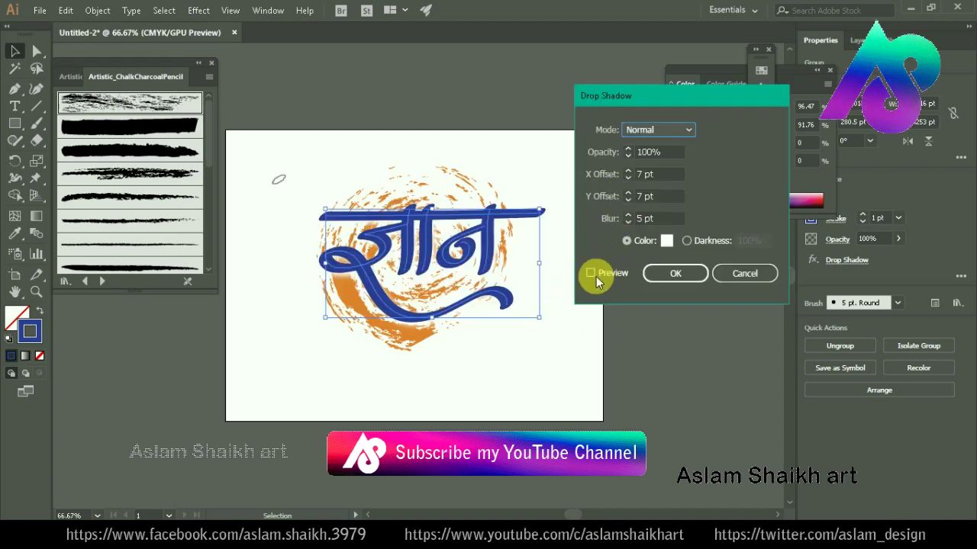
{"action": "left_click", "coordinate": [717, 274]}
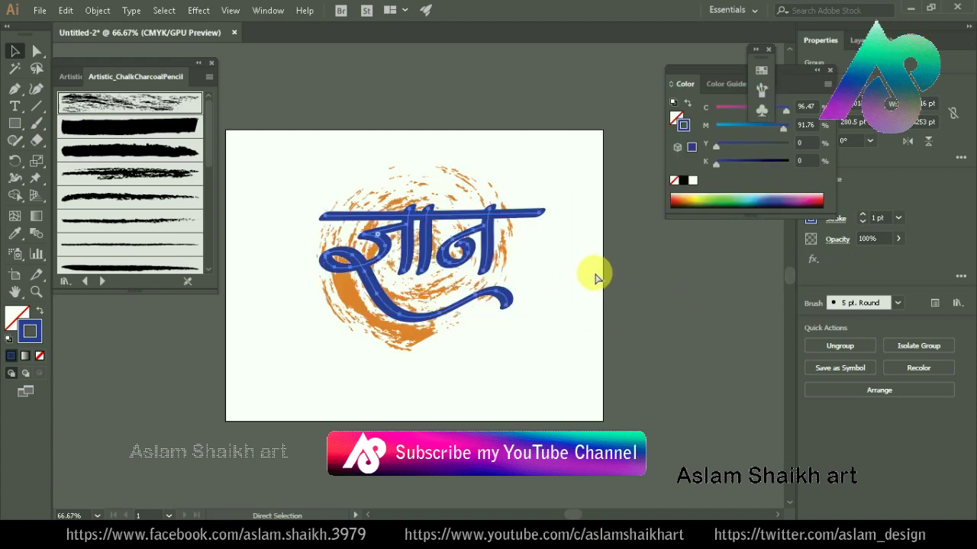
Step: Reapply Effect > Stylize > Drop Shadow with preview to the lettering group, then deselect it
{"action": "left_click", "coordinate": [198, 10]}
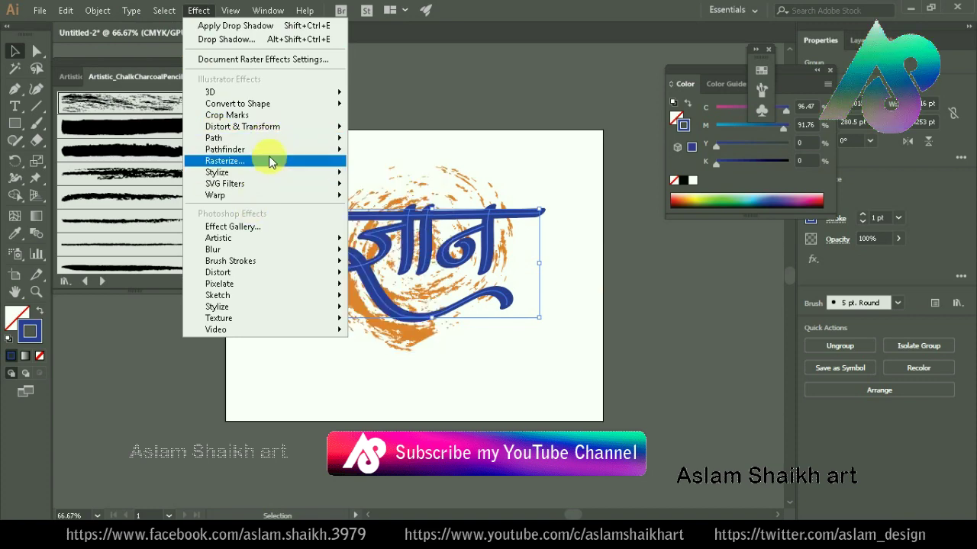
{"action": "mouse_move", "coordinate": [216, 172]}
{"action": "left_click", "coordinate": [381, 174]}
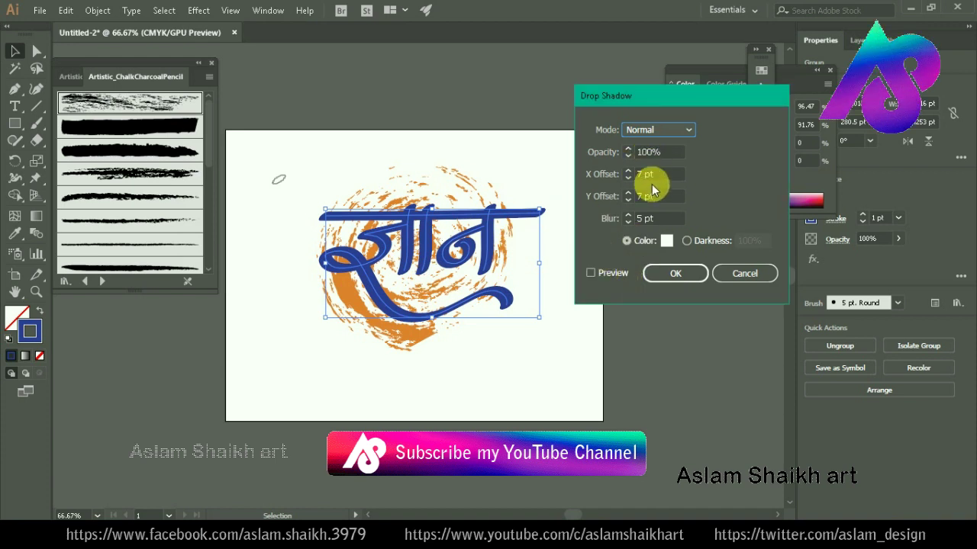
{"action": "left_click", "coordinate": [591, 272]}
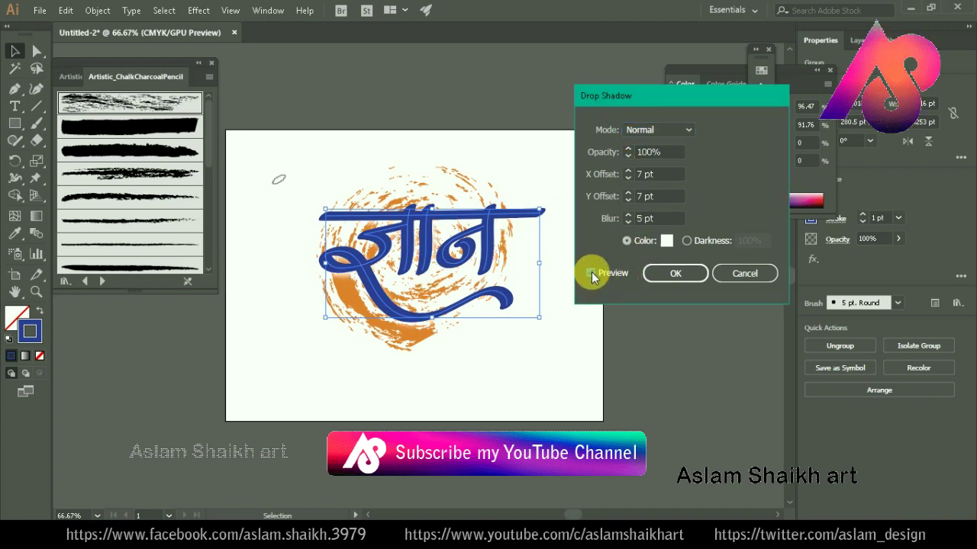
{"action": "left_click", "coordinate": [676, 276]}
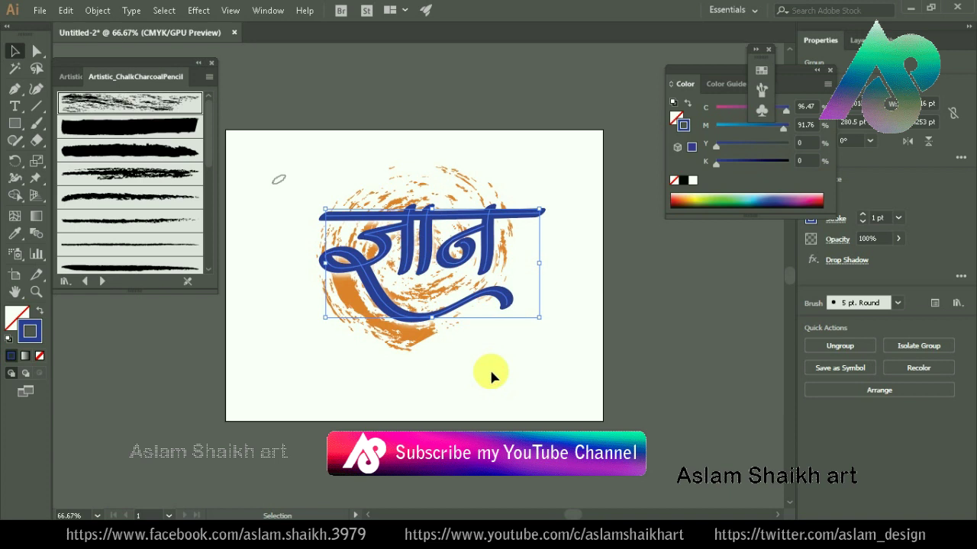
{"action": "left_click", "coordinate": [490, 374]}
{"action": "left_click", "coordinate": [36, 123]}
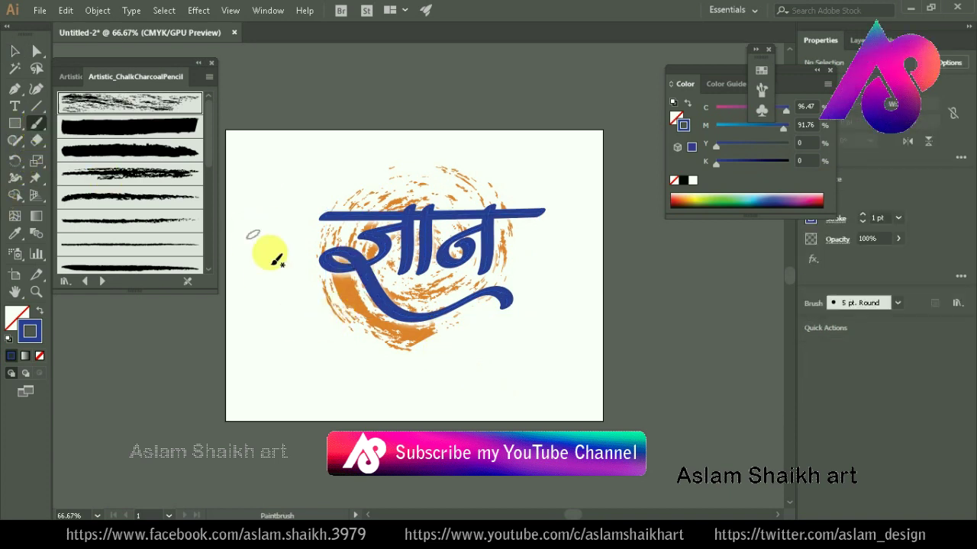
Step: Pick the fourth Artistic_ChalkCharcoalPencil brush and paint blue chalk strokes at 10 pt weight
{"action": "left_click", "coordinate": [164, 174]}
{"action": "mouse_move", "coordinate": [450, 273]}
{"action": "left_mouse_down"}
{"action": "mouse_move", "coordinate": [575, 327]}
{"action": "mouse_move", "coordinate": [500, 267]}
{"action": "left_mouse_up"}
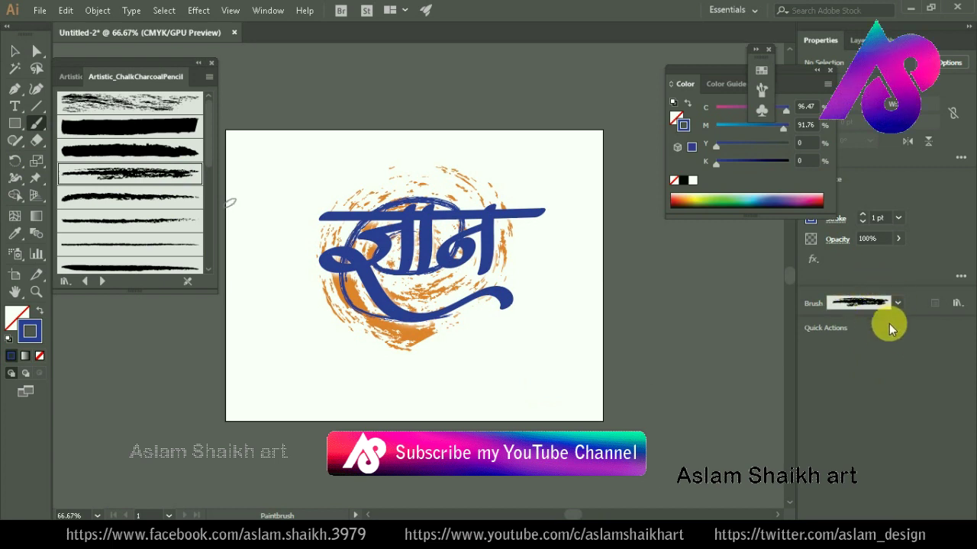
{"action": "left_click", "coordinate": [898, 218]}
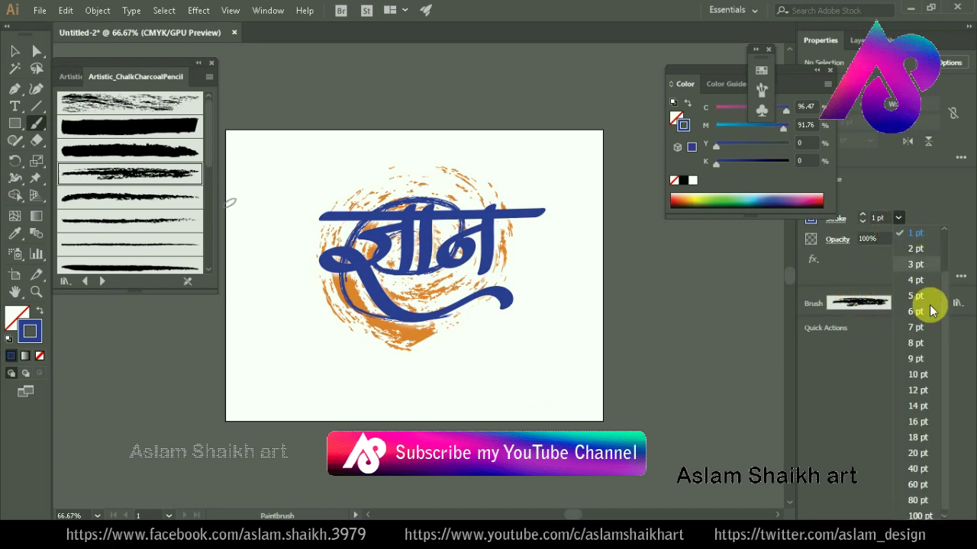
{"action": "left_click", "coordinate": [931, 376]}
{"action": "left_click_drag", "start_coordinate": [519, 306], "coordinate": [394, 306]}
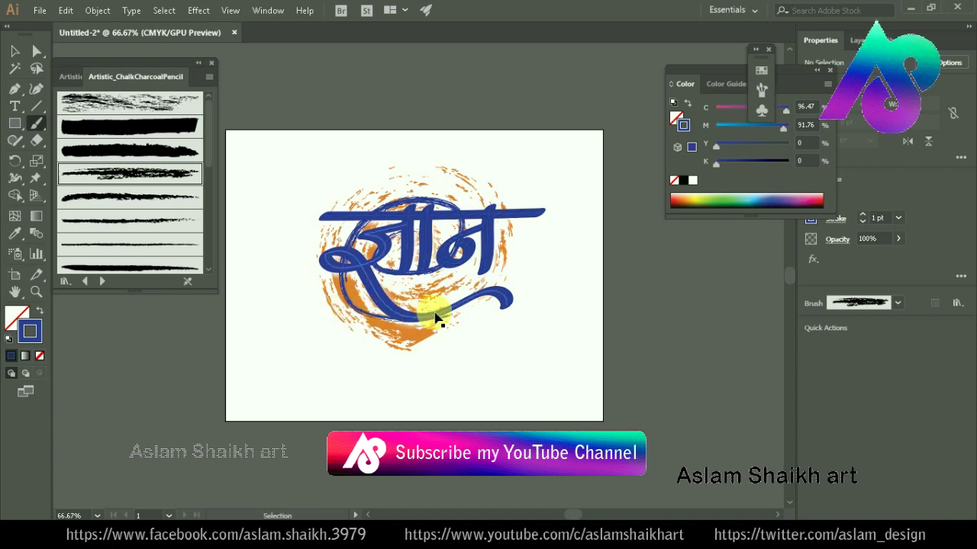
Step: Paint a large 10 pt circular chalk scribble over the lettering and set the stroke to orange
{"action": "left_click", "coordinate": [898, 217]}
{"action": "left_click", "coordinate": [929, 376]}
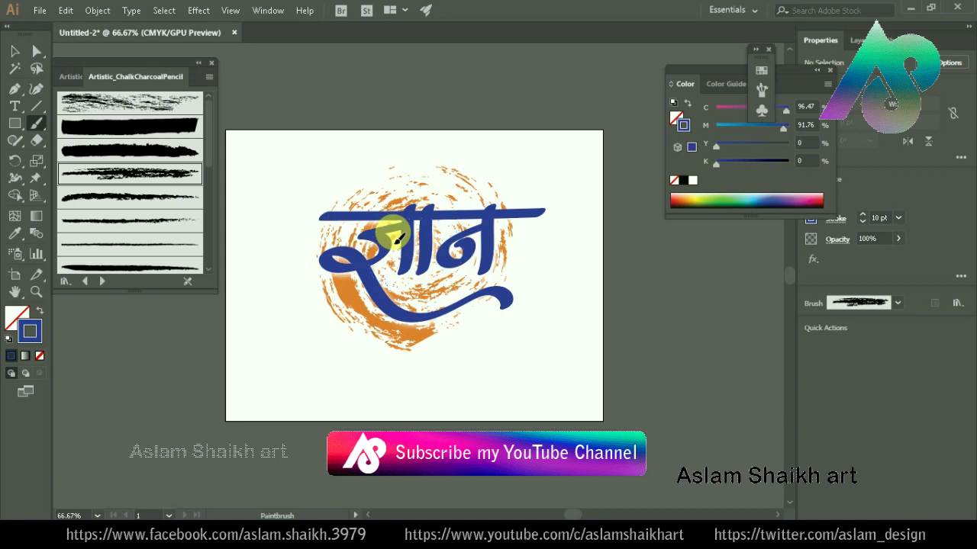
{"action": "left_click_drag", "start_coordinate": [398, 238], "coordinate": [473, 240]}
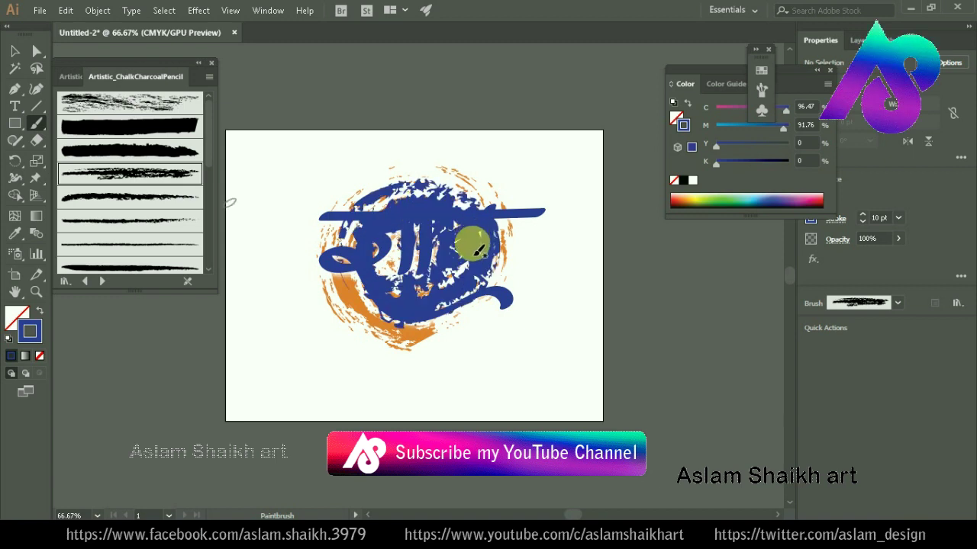
{"action": "left_click", "coordinate": [687, 206]}
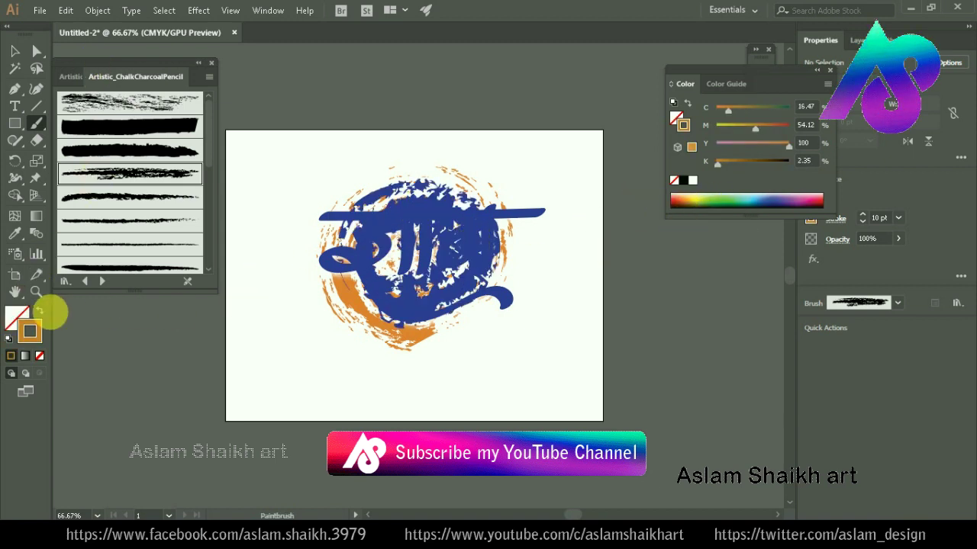
{"action": "left_click", "coordinate": [14, 51]}
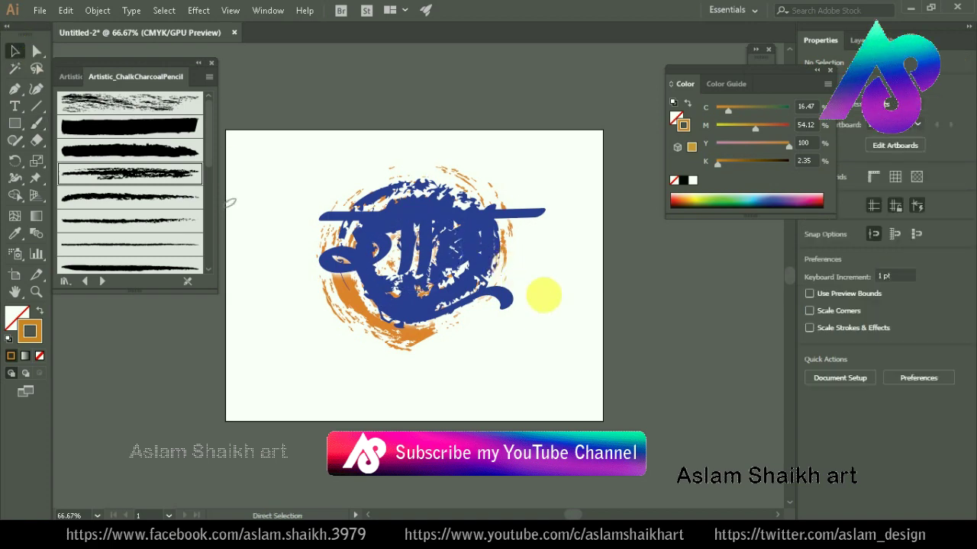
Step: Recolour the blue chalk scribble bright yellow
{"action": "left_click_drag", "start_coordinate": [482, 235], "coordinate": [464, 327]}
{"action": "key", "text": "ctrl+z"}
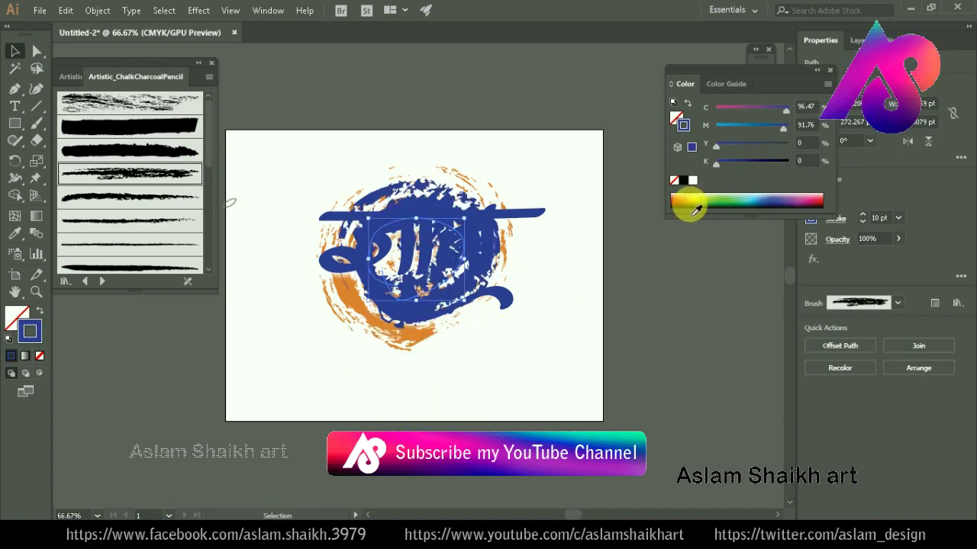
{"action": "left_click", "coordinate": [696, 204]}
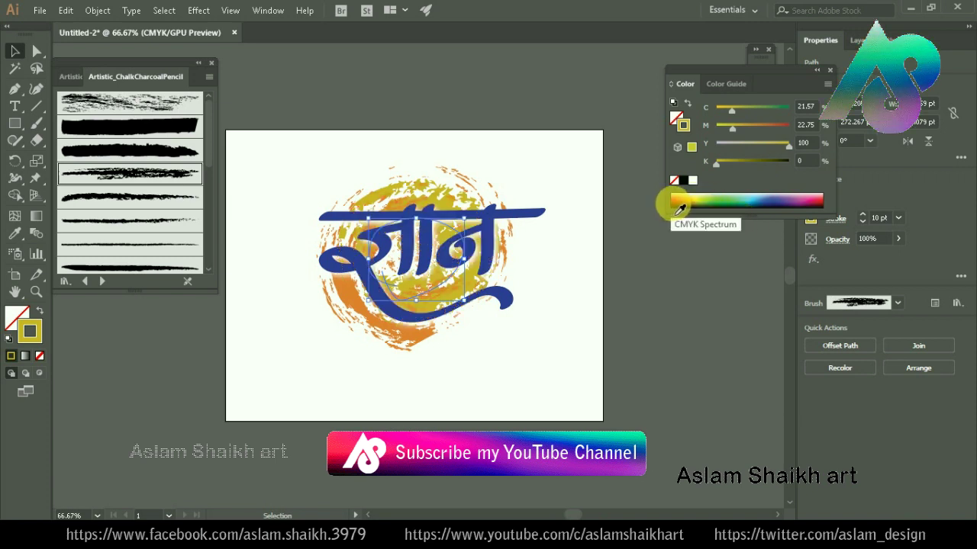
{"action": "left_click", "coordinate": [676, 207]}
{"action": "left_click_drag", "start_coordinate": [677, 208], "coordinate": [690, 203]}
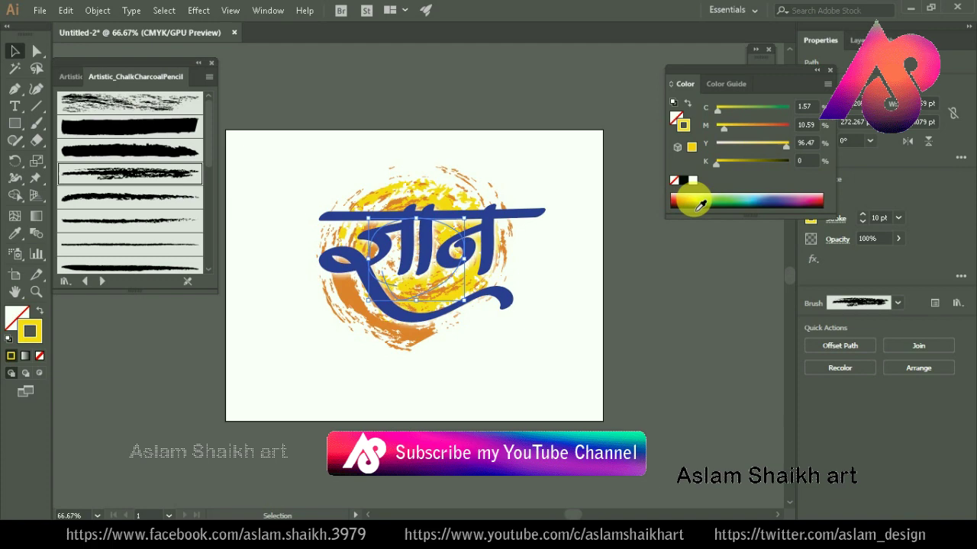
{"action": "left_click", "coordinate": [429, 378]}
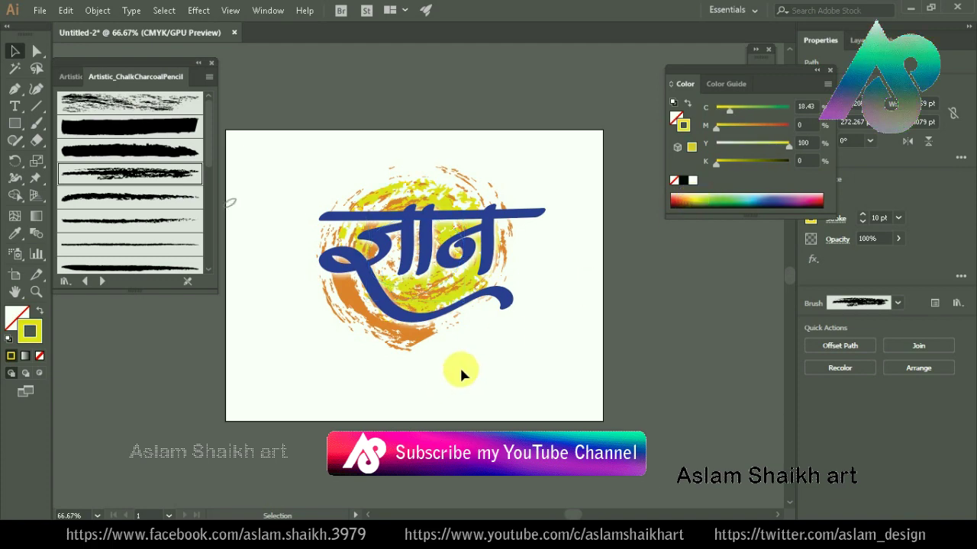
Step: Turn the yellow circular scribble orange using the Color Picker
{"action": "key", "text": "ctrl+minus"}
{"action": "key", "text": "ctrl+minus"}
{"action": "left_click", "coordinate": [444, 277]}
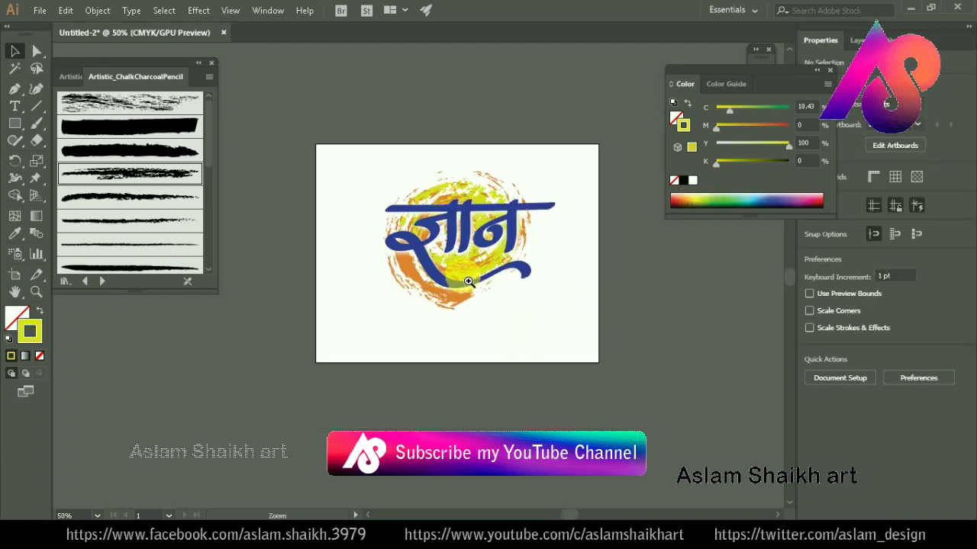
{"action": "left_click", "coordinate": [507, 275]}
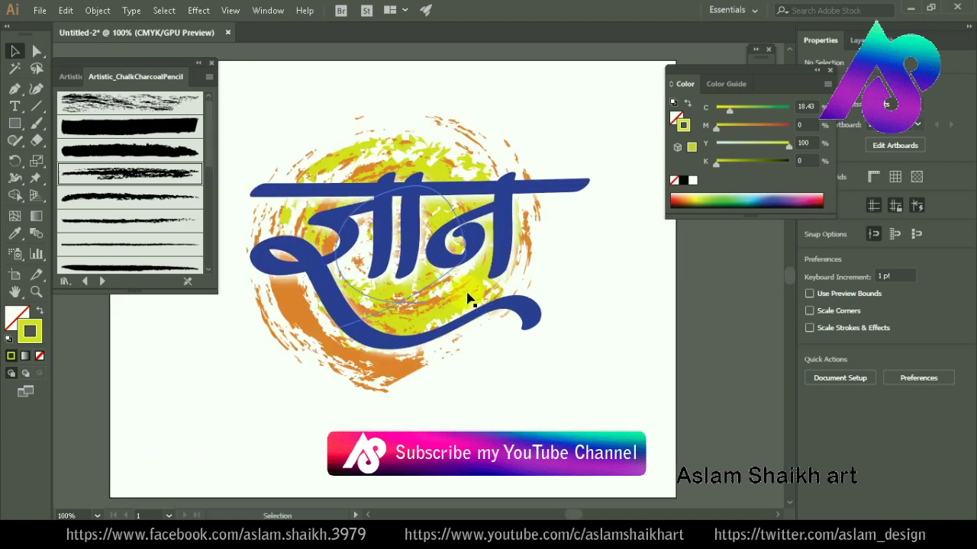
{"action": "key", "text": "a"}
{"action": "left_click", "coordinate": [395, 293]}
{"action": "key", "text": "v"}
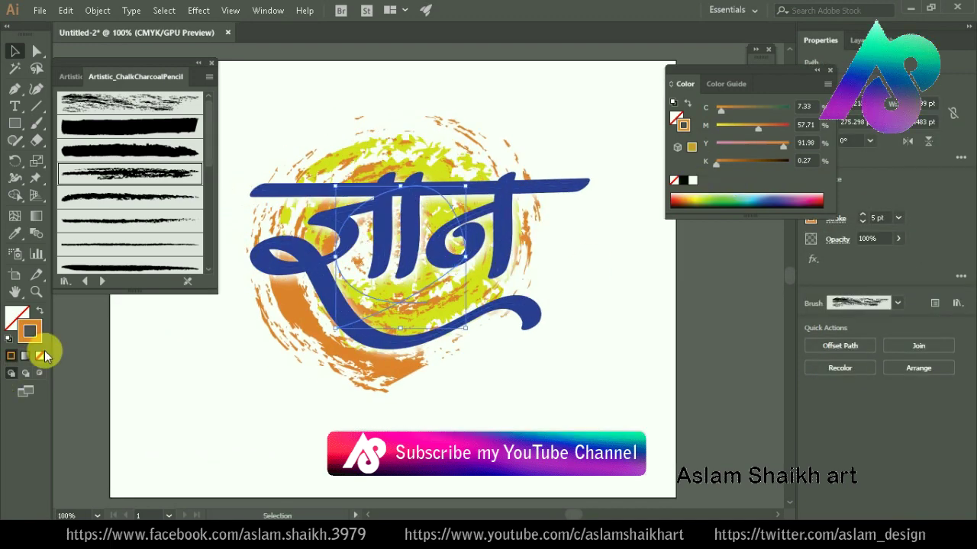
{"action": "left_click", "coordinate": [467, 290]}
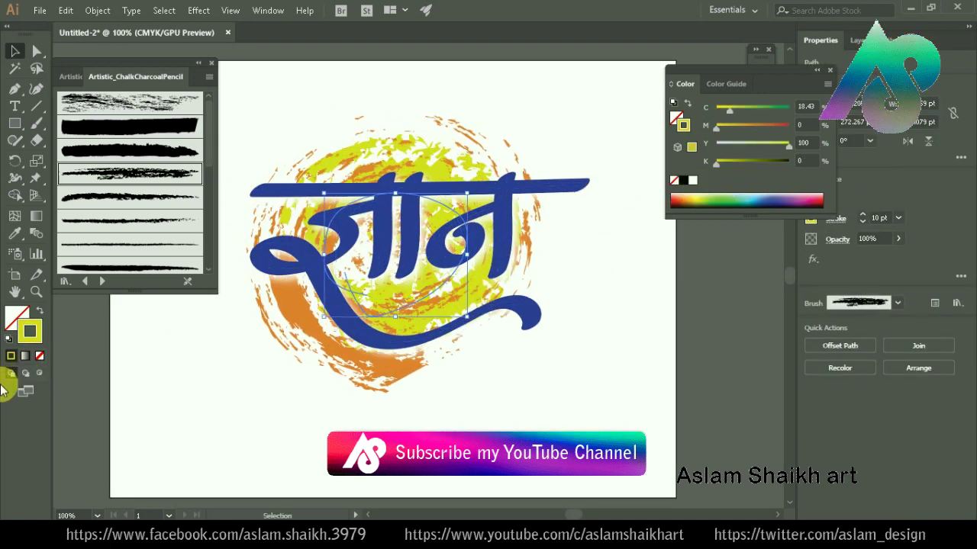
{"action": "double_click", "coordinate": [31, 332]}
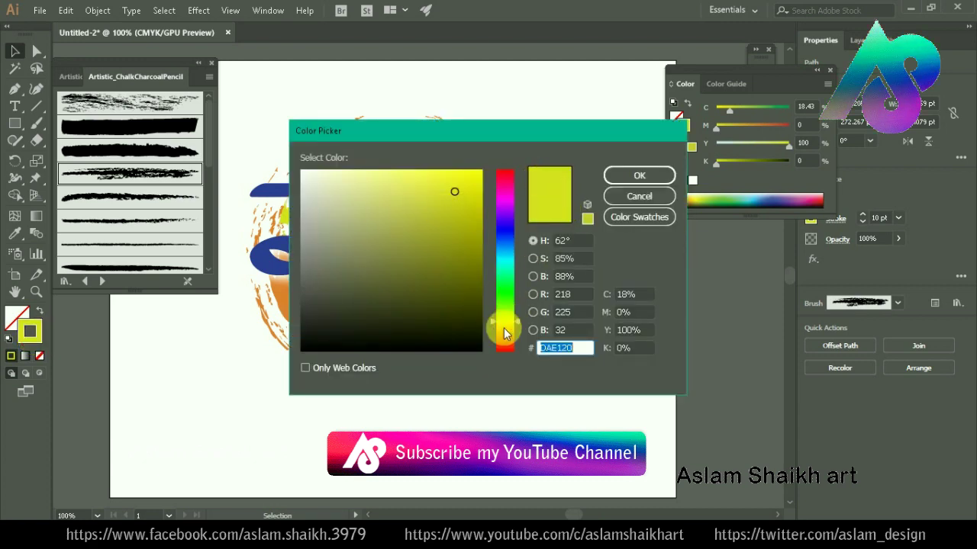
{"action": "left_click", "coordinate": [505, 340]}
{"action": "left_click", "coordinate": [630, 178]}
{"action": "left_click", "coordinate": [572, 338]}
Step: Recolour the 5 pt orange chalk stroke yellow-orange
{"action": "left_click", "coordinate": [525, 254]}
{"action": "key", "text": "a"}
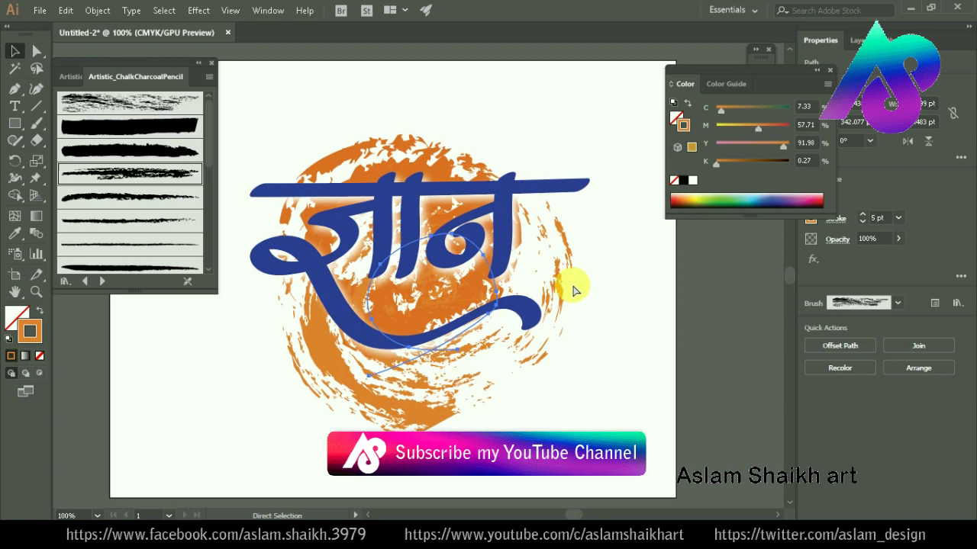
{"action": "left_click", "coordinate": [693, 205]}
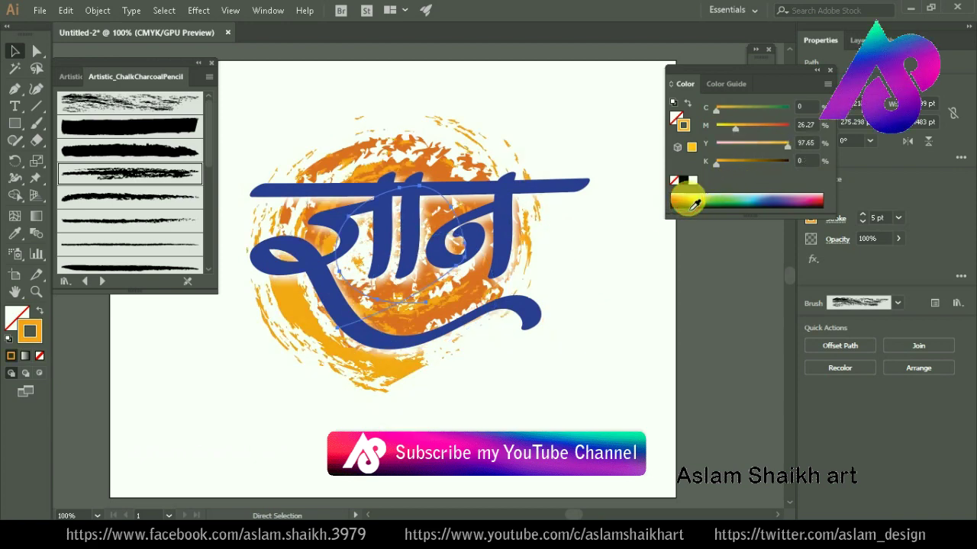
{"action": "left_click", "coordinate": [585, 322]}
{"action": "key", "text": "ctrl+minus"}
{"action": "key", "text": "ctrl+minus"}
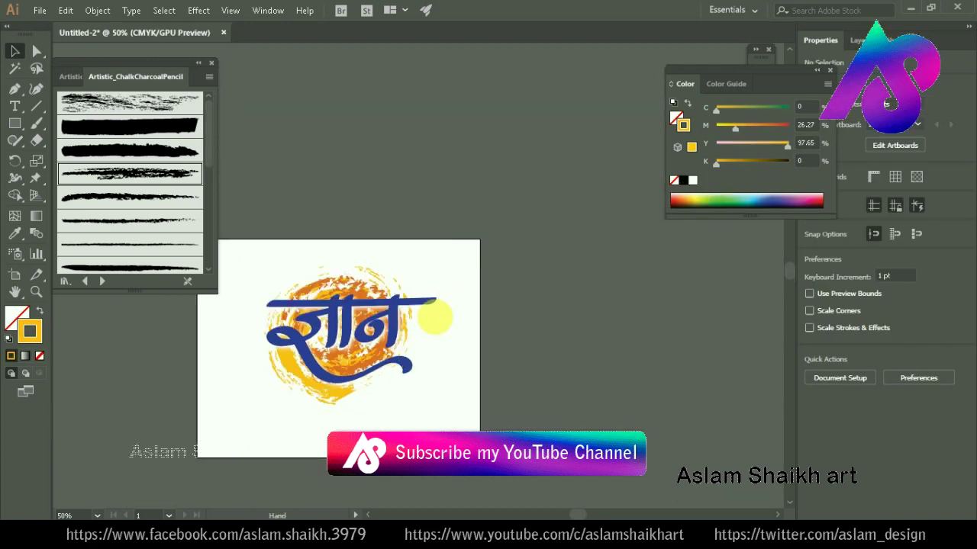
{"action": "left_click", "coordinate": [535, 208]}
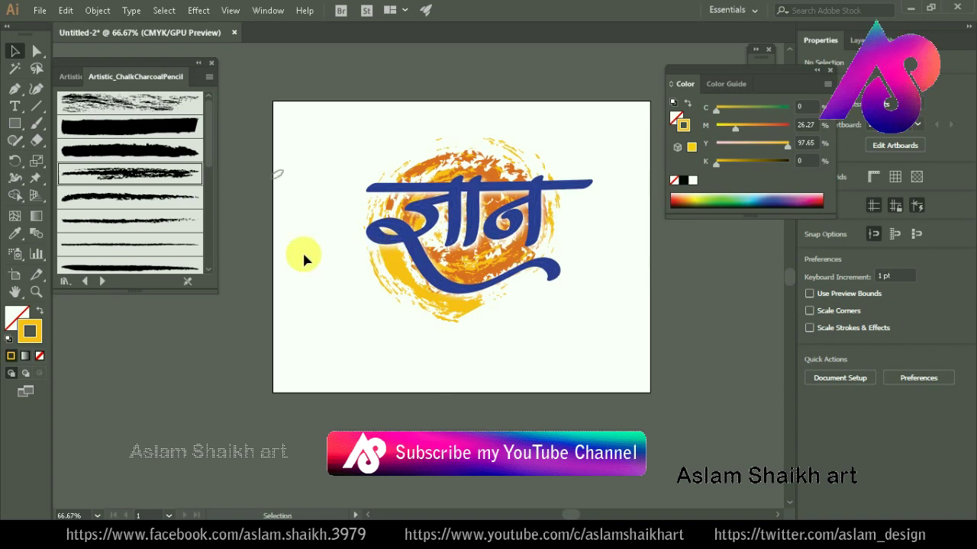
Step: Load the Artistic_Ink brush library and paint Ink Splash marks around the lettering
{"action": "key", "text": "b"}
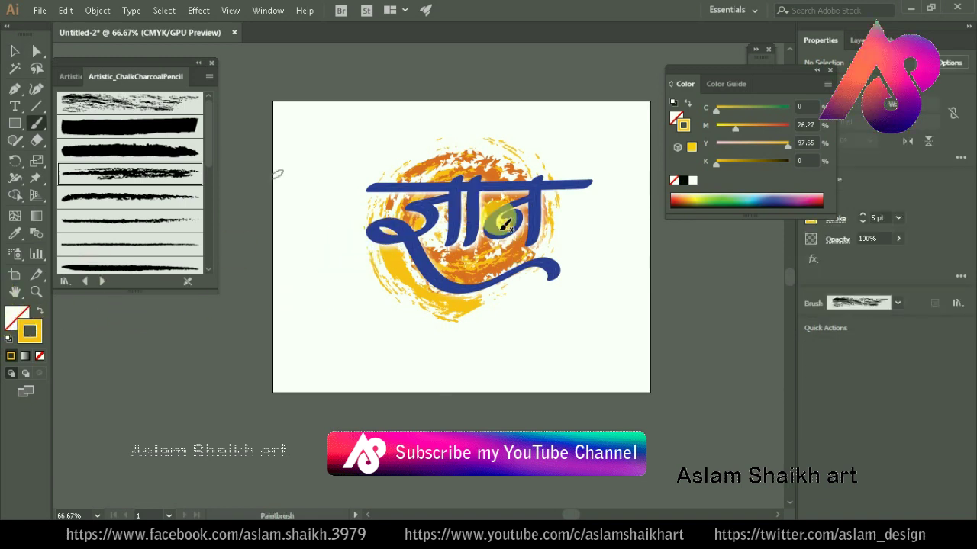
{"action": "left_click", "coordinate": [101, 281]}
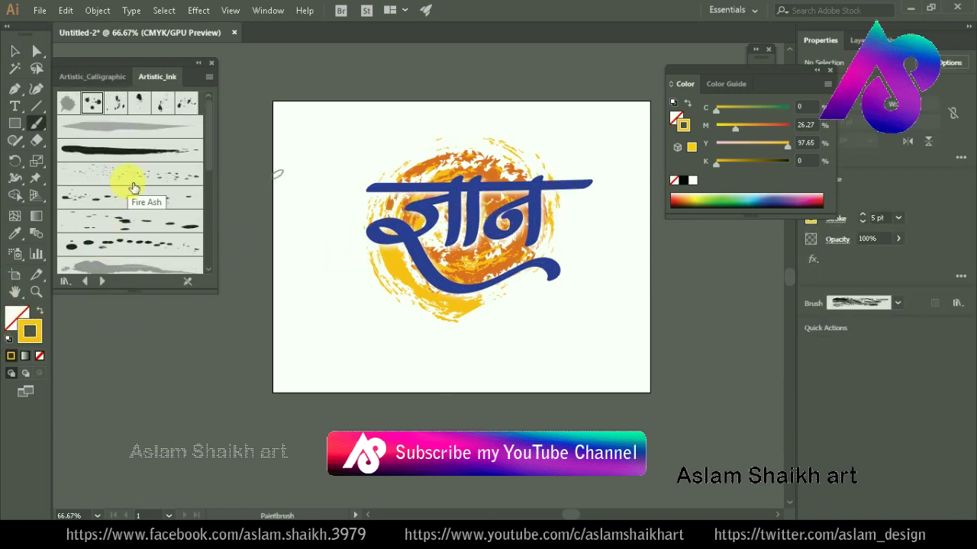
{"action": "left_click", "coordinate": [175, 107]}
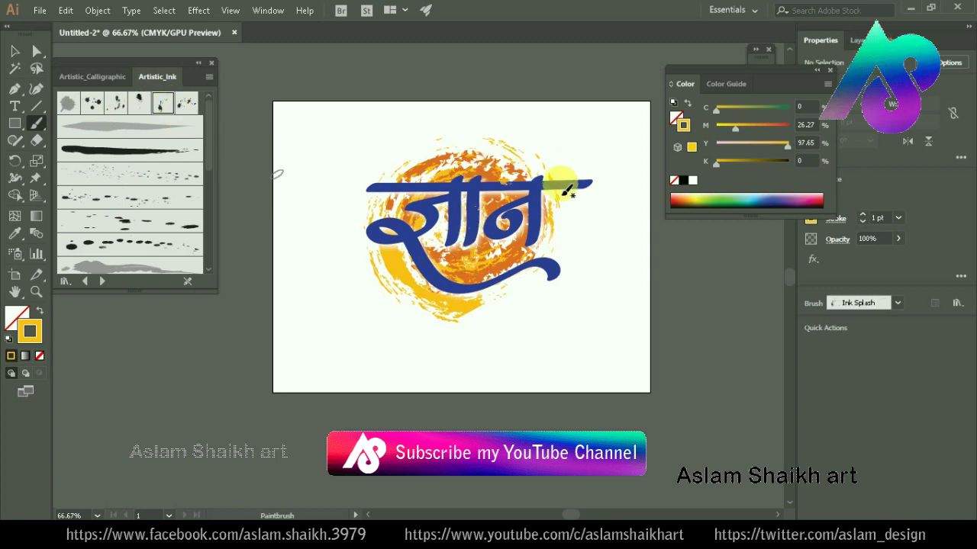
{"action": "left_click", "coordinate": [481, 126]}
{"action": "left_click", "coordinate": [375, 227]}
{"action": "left_click", "coordinate": [512, 138]}
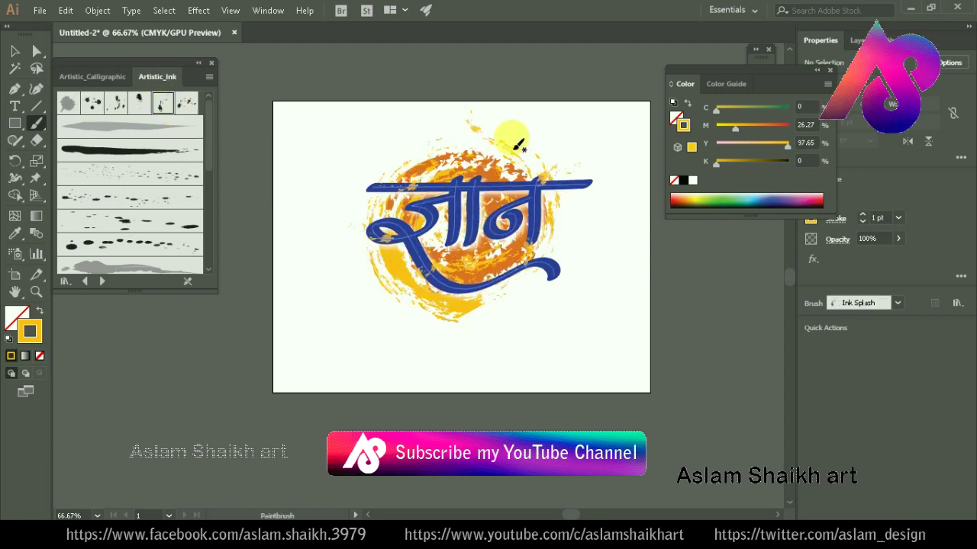
{"action": "left_click", "coordinate": [572, 231]}
{"action": "left_click", "coordinate": [564, 288]}
{"action": "left_click", "coordinate": [131, 138]}
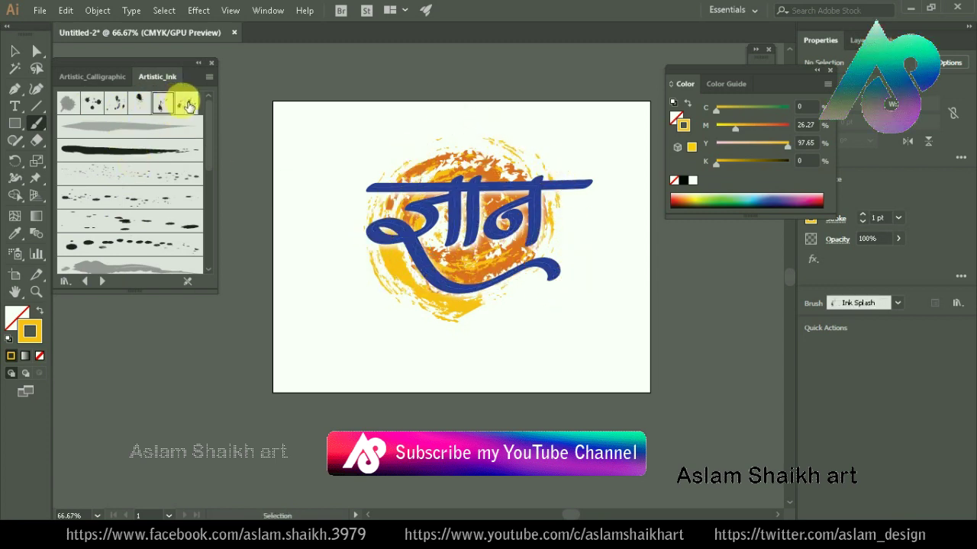
Step: Paint yellow Ink Spatter 1 marks around the swirl and along its lower curve
{"action": "left_click", "coordinate": [188, 105]}
{"action": "left_click", "coordinate": [537, 284]}
{"action": "left_click", "coordinate": [576, 209]}
{"action": "left_click", "coordinate": [553, 310]}
{"action": "left_click", "coordinate": [466, 318]}
{"action": "left_click", "coordinate": [484, 315]}
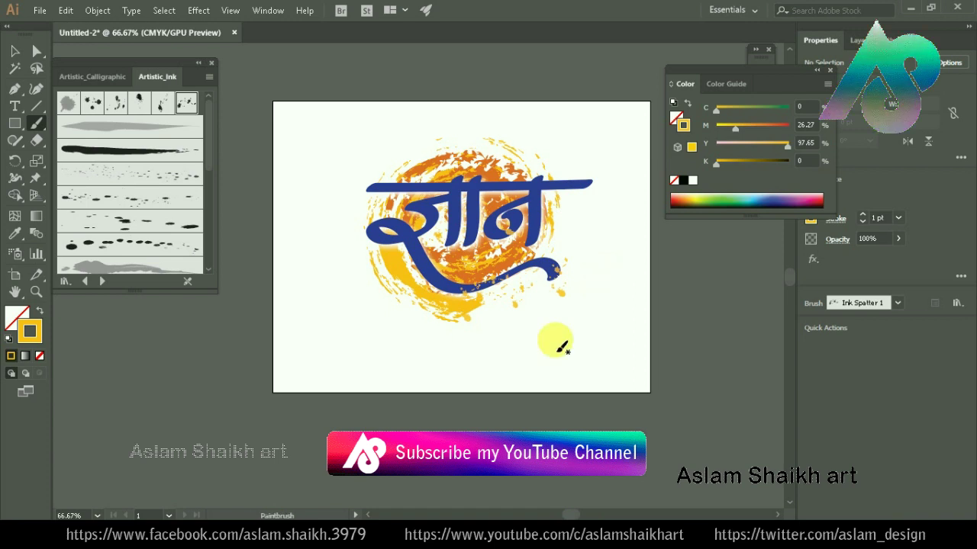
{"action": "key", "text": "Tab"}
{"action": "key", "text": "Tab"}
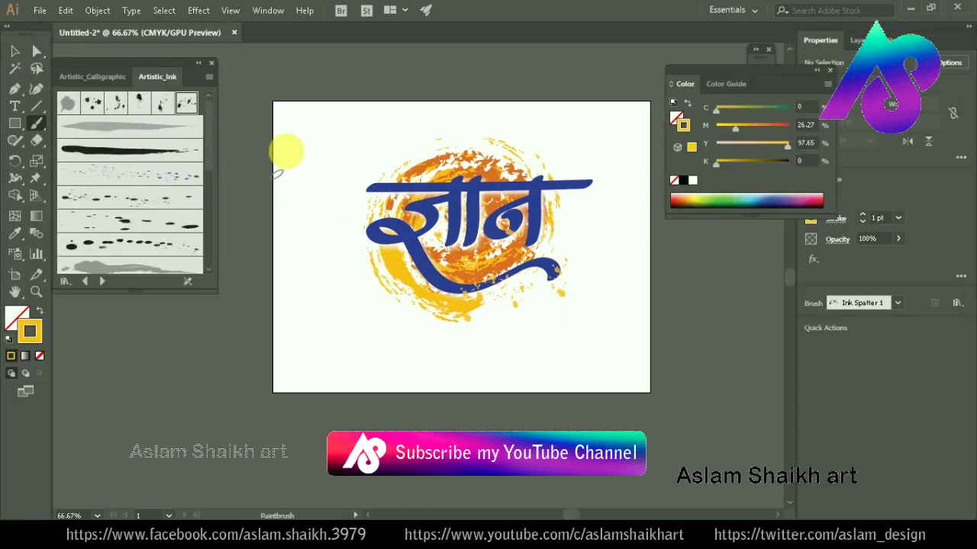
{"action": "left_click_drag", "start_coordinate": [483, 323], "coordinate": [404, 307]}
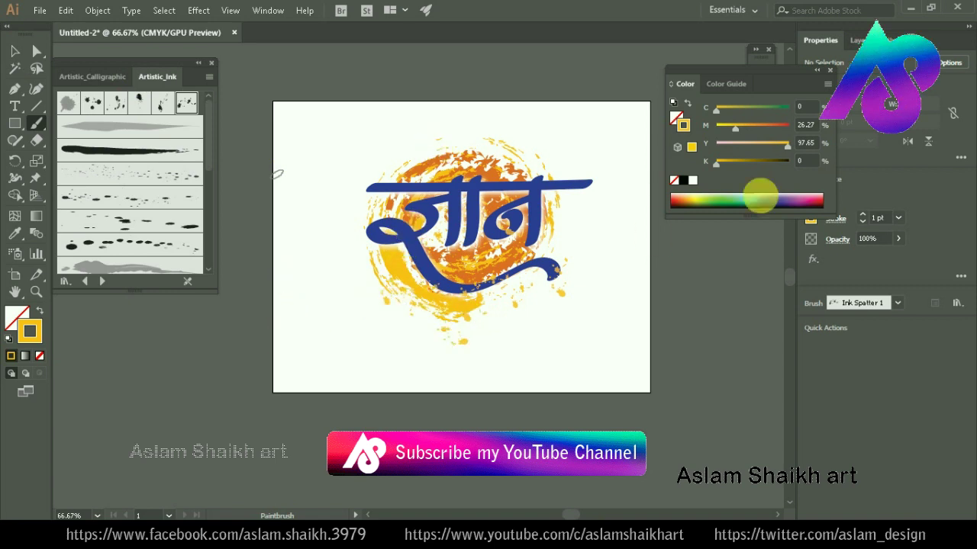
{"action": "left_click", "coordinate": [675, 201]}
Step: Paint dark red Ink Spatter 1 marks above, right of and below the artwork
{"action": "mouse_move", "coordinate": [412, 152]}
{"action": "left_mouse_down"}
{"action": "mouse_move", "coordinate": [449, 160]}
{"action": "mouse_move", "coordinate": [511, 136]}
{"action": "left_mouse_up"}
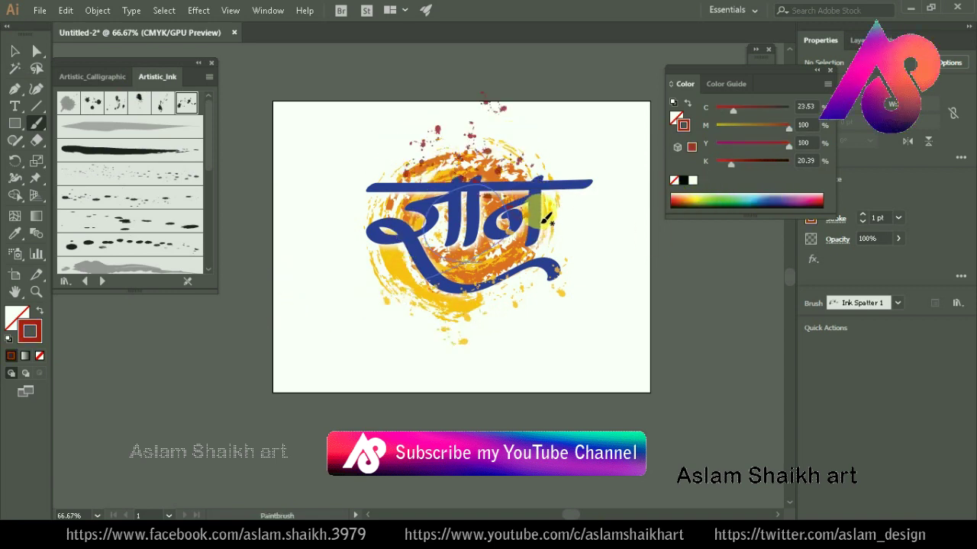
{"action": "left_click_drag", "start_coordinate": [536, 203], "coordinate": [547, 315]}
{"action": "left_click", "coordinate": [532, 279], "text": "ctrl"}
{"action": "left_click_drag", "start_coordinate": [480, 325], "coordinate": [551, 316]}
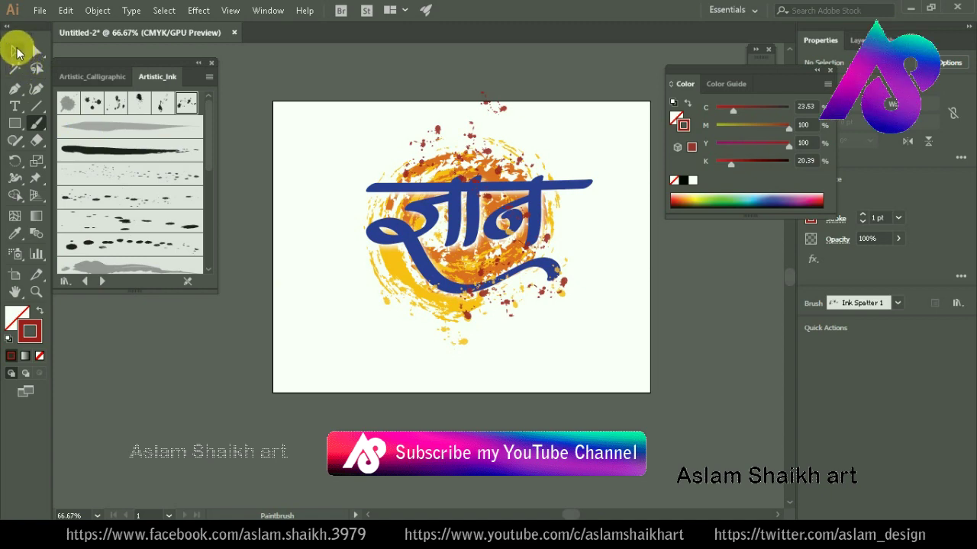
Step: Select the blue lettering group with the Selection tool
{"action": "left_click", "coordinate": [15, 52]}
{"action": "left_click", "coordinate": [538, 221]}
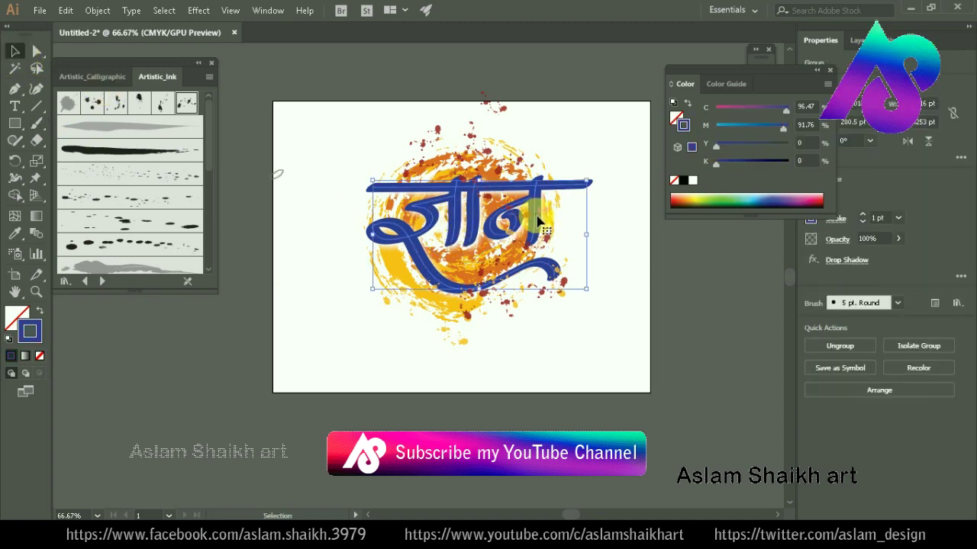
{"action": "left_click", "coordinate": [596, 263]}
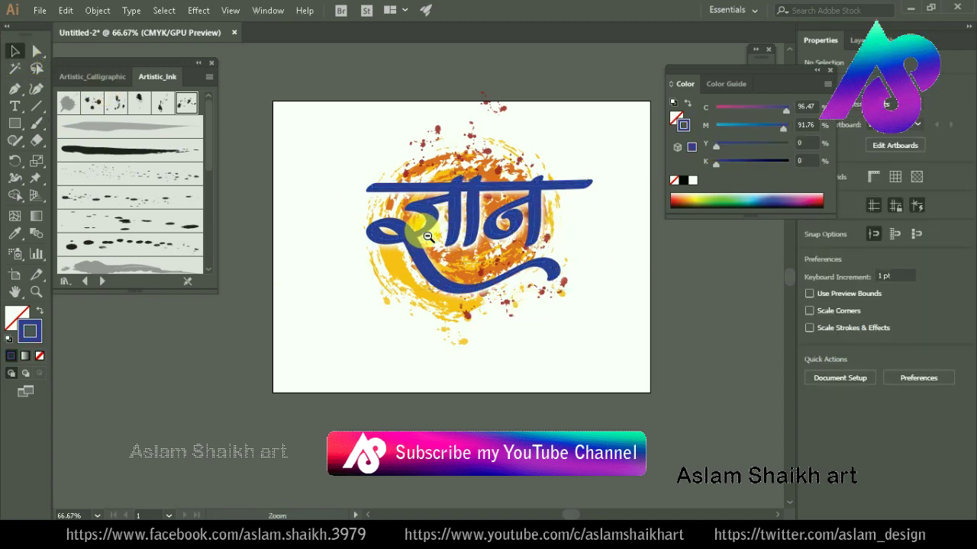
{"action": "key", "text": "ctrl+minus"}
{"action": "key", "text": "ctrl+minus"}
{"action": "key", "text": "ctrl+plus"}
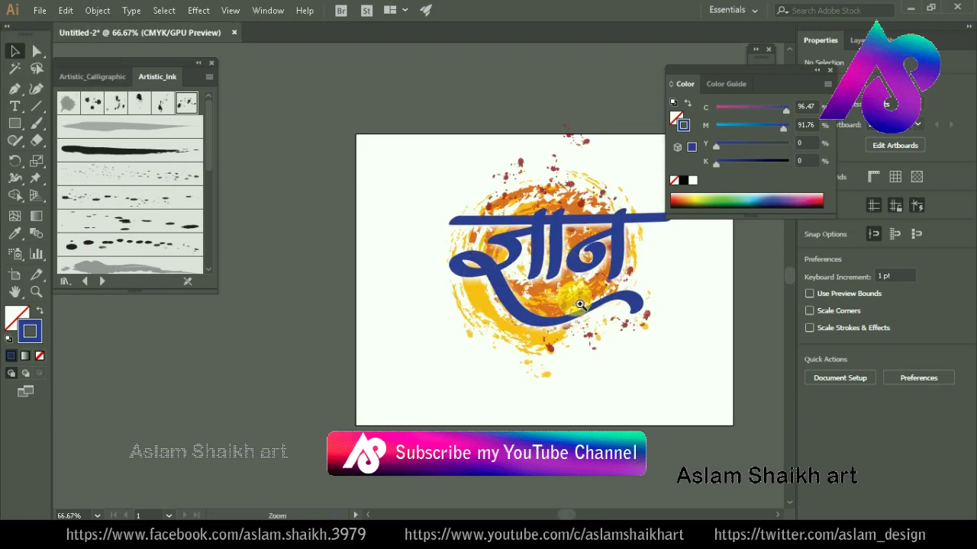
{"action": "key", "text": "ctrl+plus"}
{"action": "left_click_drag", "start_coordinate": [517, 328], "coordinate": [529, 313]}
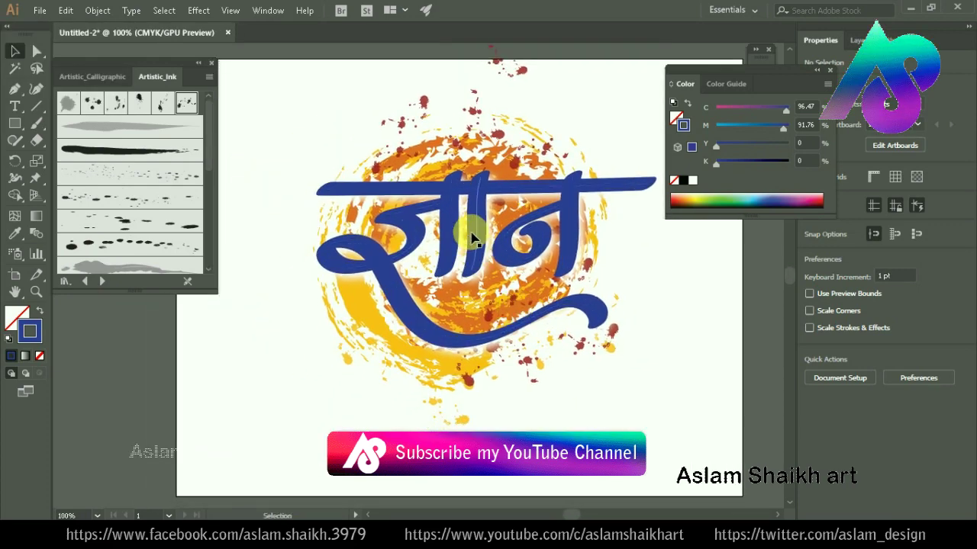
{"action": "left_click", "coordinate": [469, 233]}
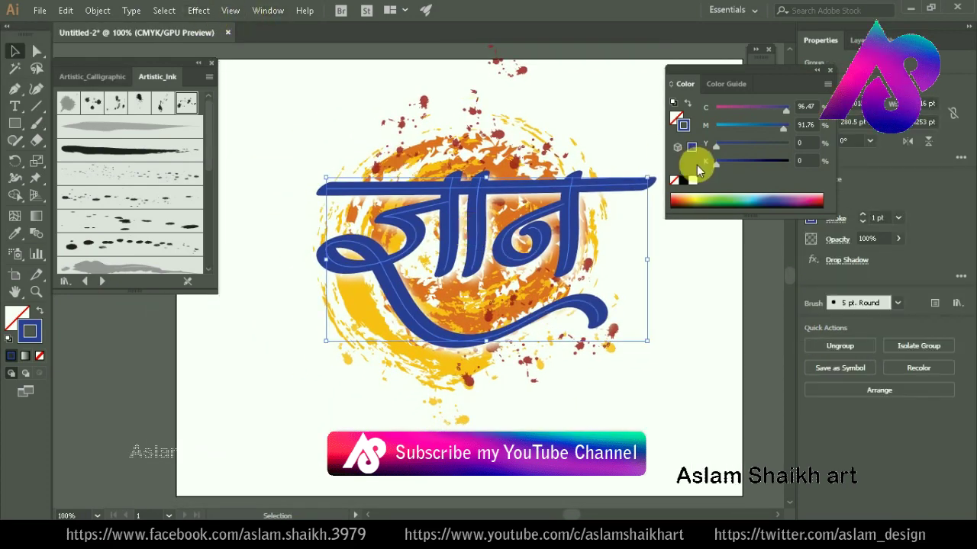
{"action": "left_click", "coordinate": [35, 214]}
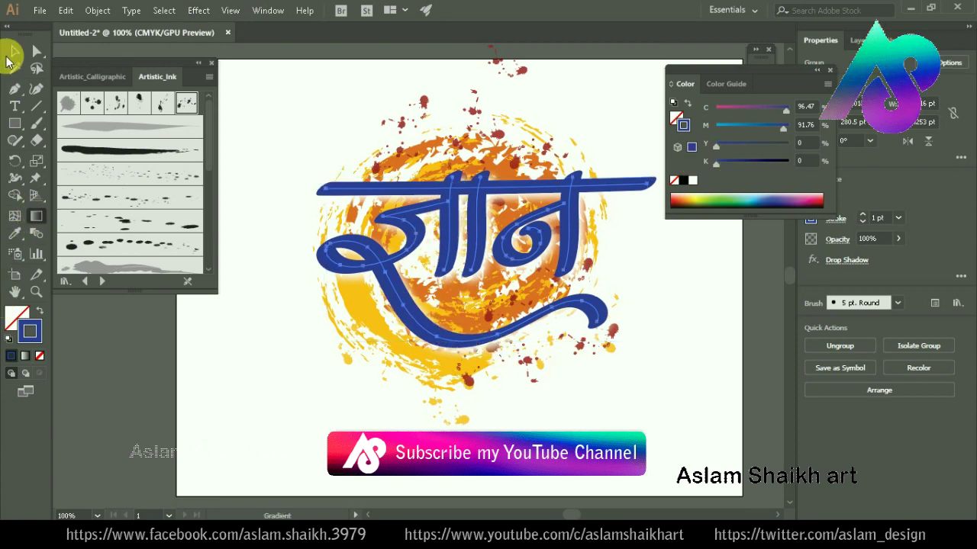
Step: Open and dismiss the Rasterize options from the Effect menu
{"action": "left_click", "coordinate": [13, 52]}
{"action": "left_click", "coordinate": [198, 10]}
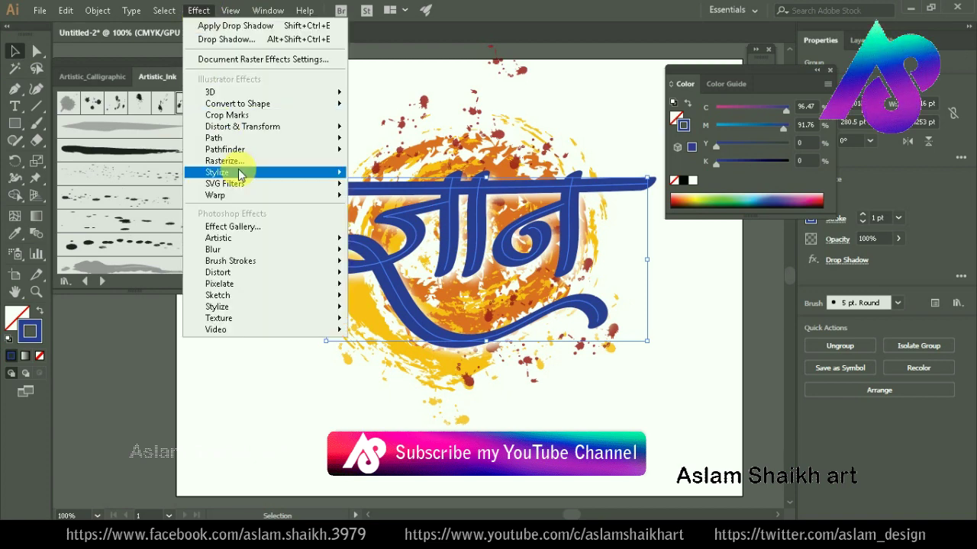
{"action": "left_click", "coordinate": [225, 161]}
{"action": "key", "text": "Return"}
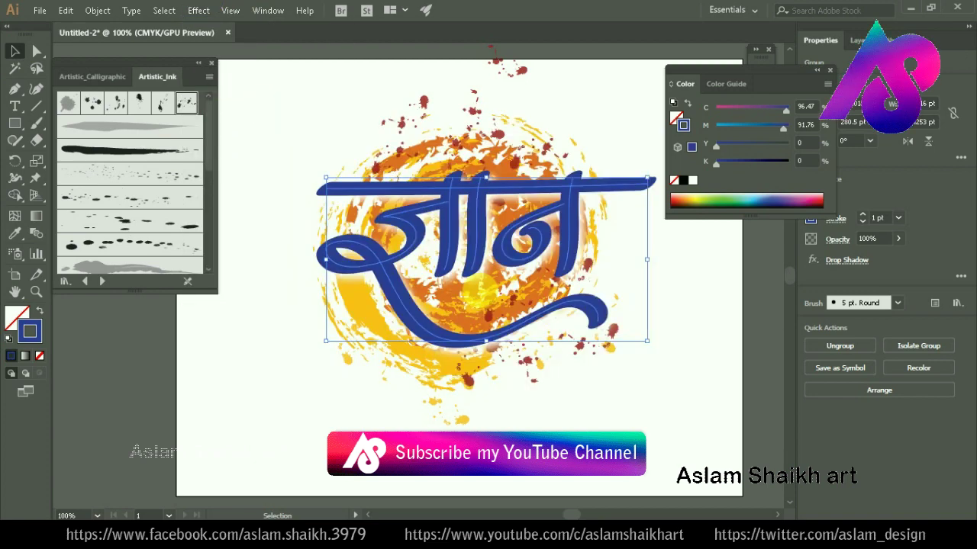
{"action": "left_click", "coordinate": [198, 10]}
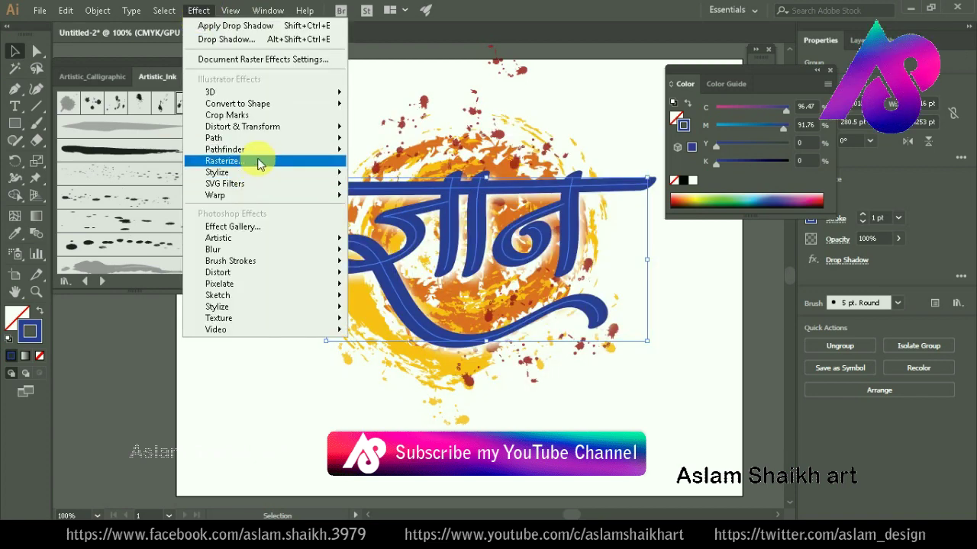
{"action": "mouse_move", "coordinate": [216, 171]}
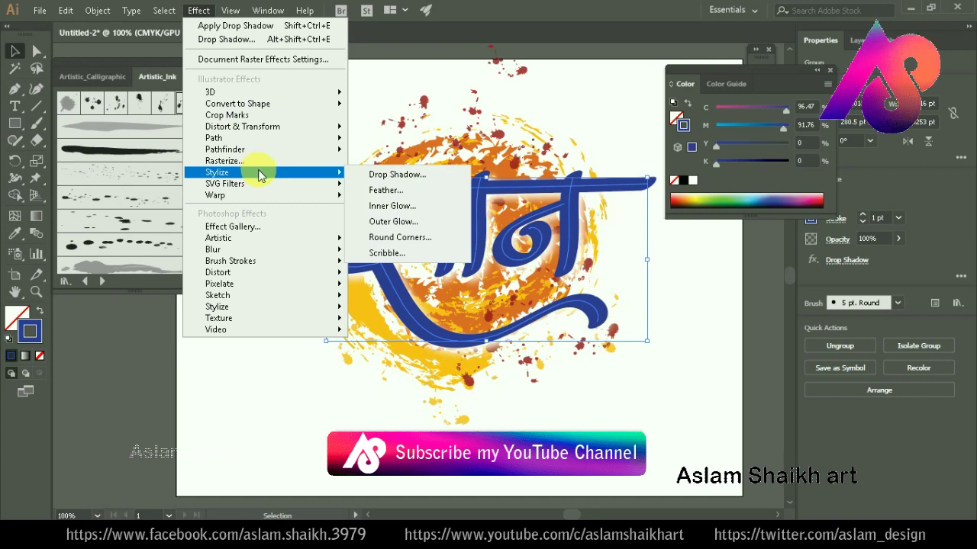
Step: Add a white Edge Inner Glow to the lettering at 100% opacity and 5 pt blur
{"action": "left_click", "coordinate": [392, 206]}
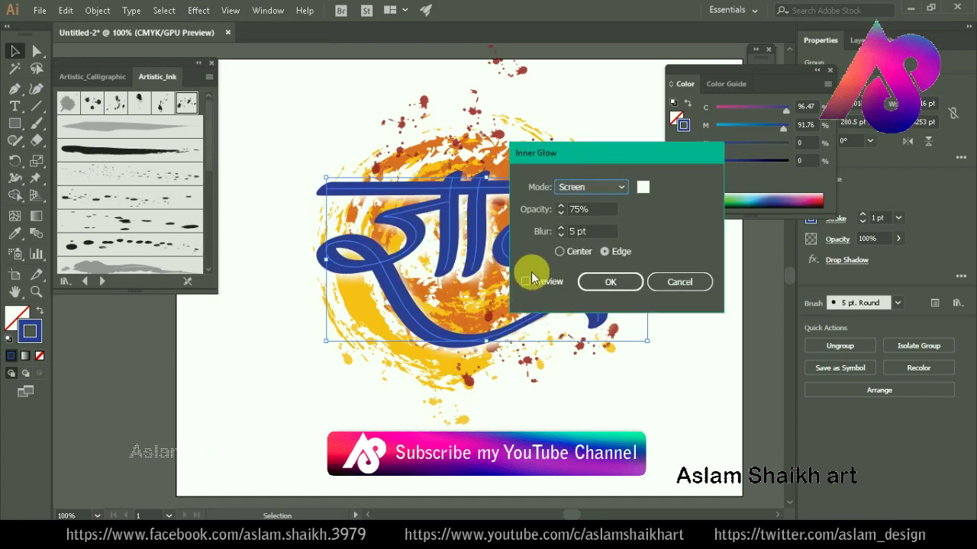
{"action": "left_click", "coordinate": [525, 283]}
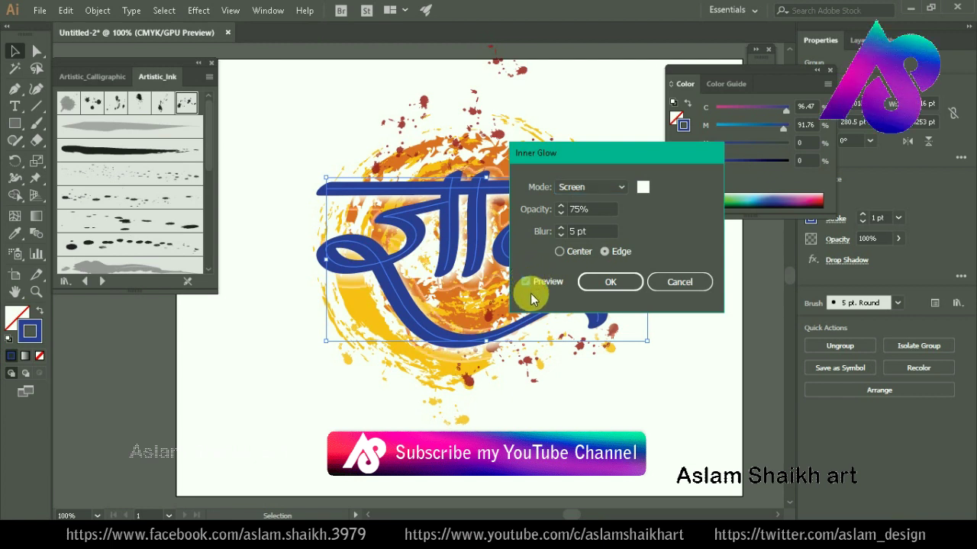
{"action": "left_click_drag", "start_coordinate": [588, 159], "coordinate": [694, 129]}
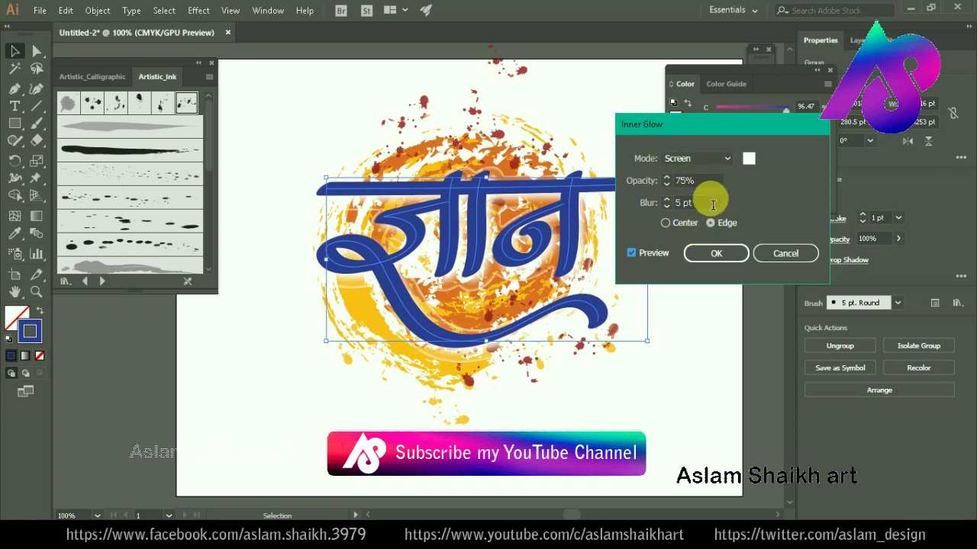
{"action": "double_click", "coordinate": [687, 188]}
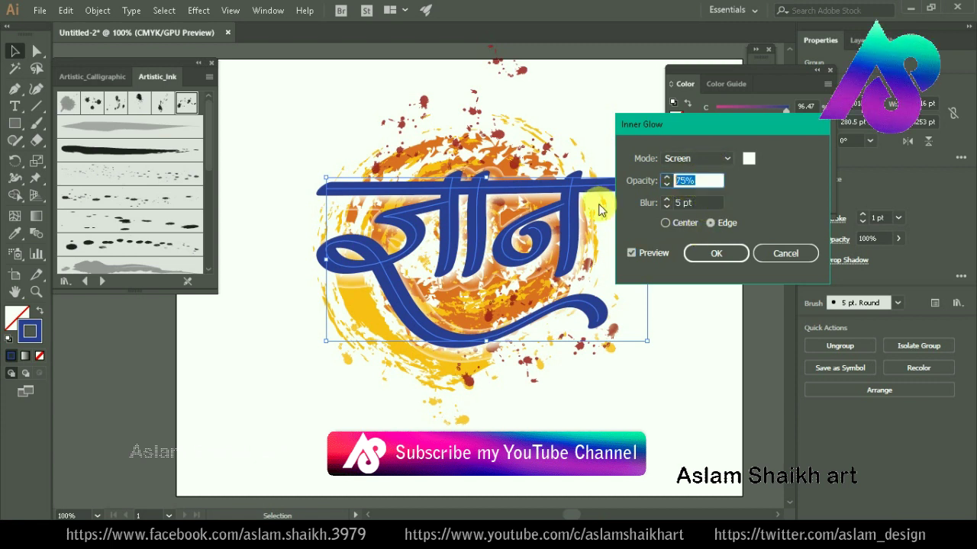
{"action": "type", "text": "100"}
{"action": "left_click", "coordinate": [681, 195]}
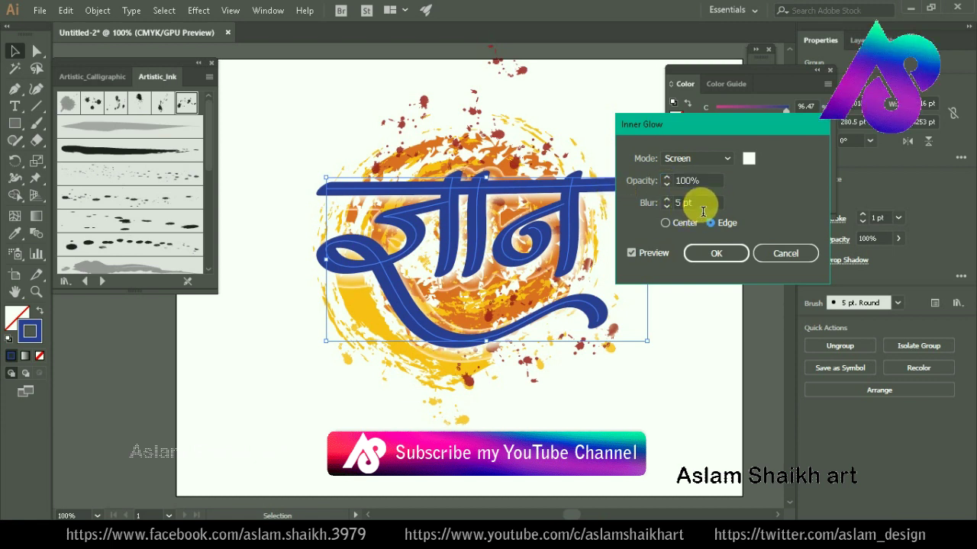
{"action": "left_click", "coordinate": [731, 259]}
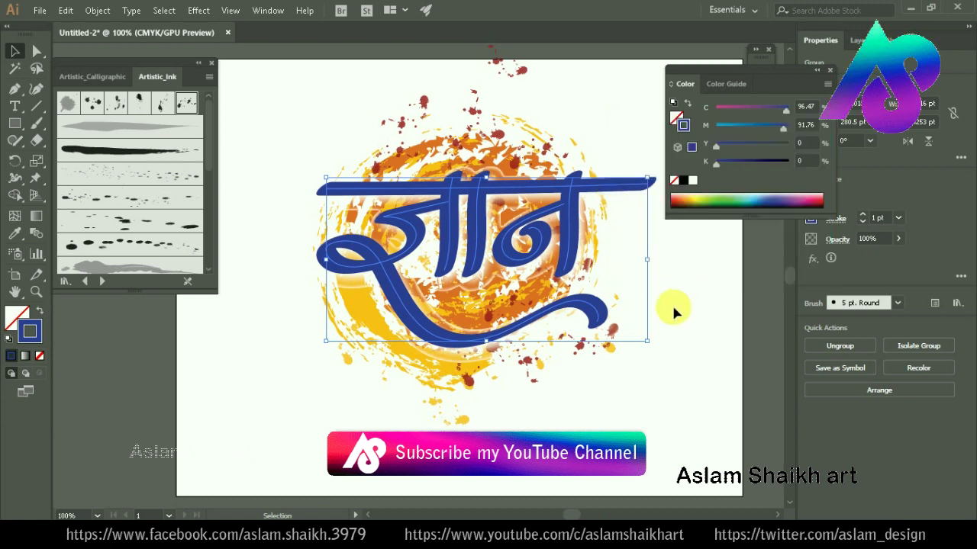
{"action": "key", "text": "ctrl+shift+a"}
Step: Select the whole artwork and nudge it slightly down and to the left
{"action": "key", "text": "ctrl+minus"}
{"action": "key", "text": "ctrl+minus"}
{"action": "left_click_drag", "start_coordinate": [454, 323], "coordinate": [594, 247]}
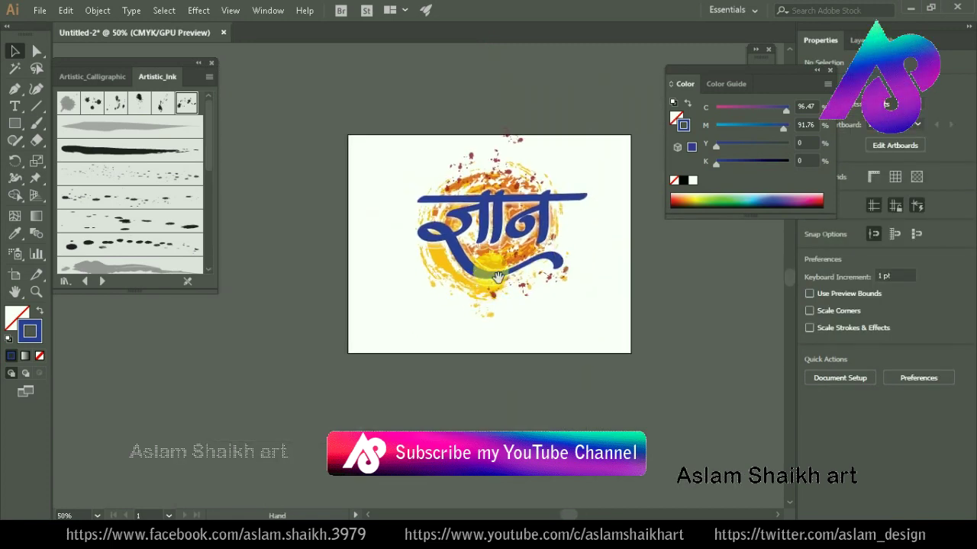
{"action": "key", "text": "ctrl+plus"}
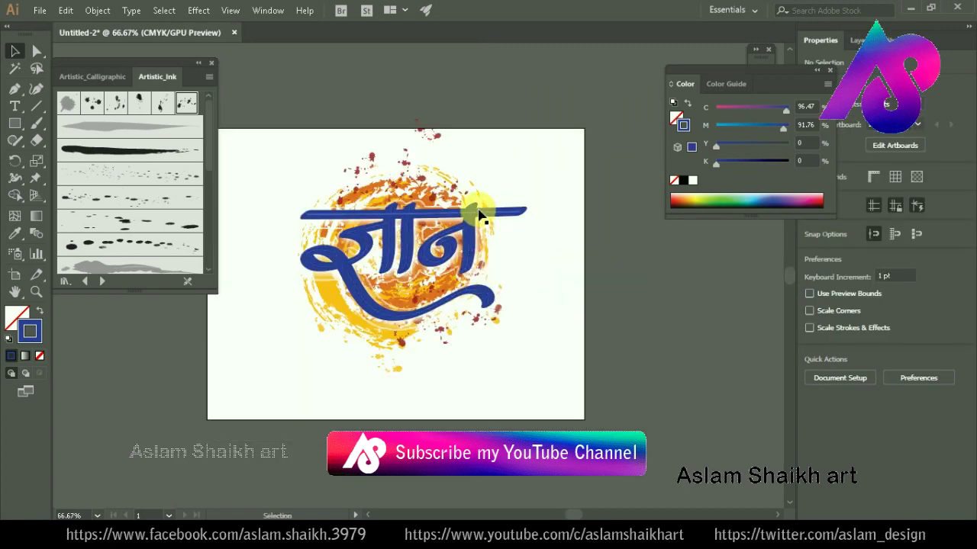
{"action": "left_click", "coordinate": [469, 219]}
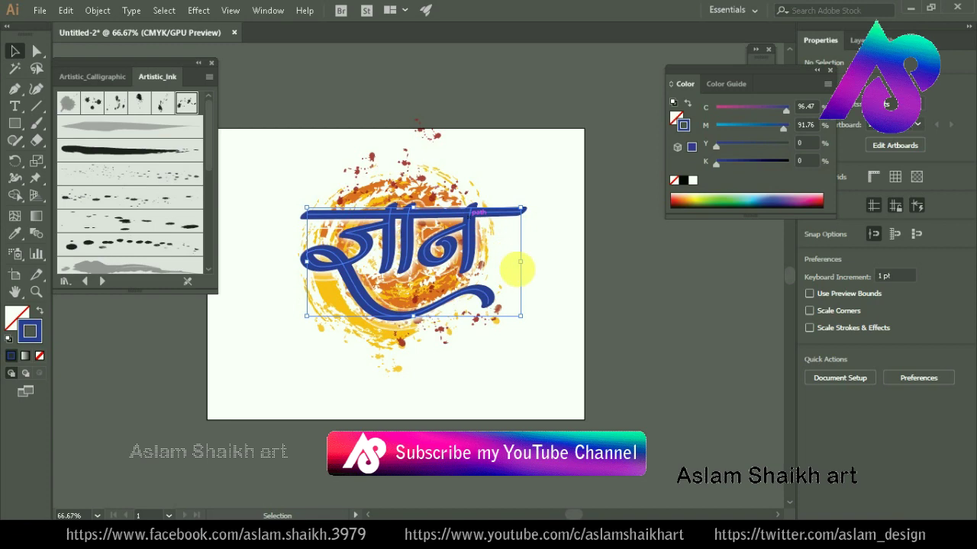
{"action": "left_click", "coordinate": [555, 289]}
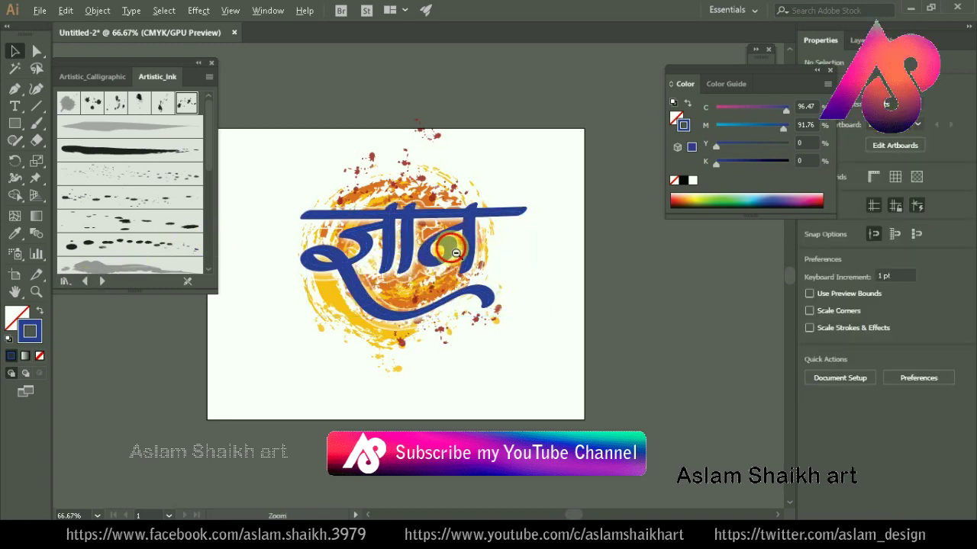
{"action": "key", "text": "ctrl+minus"}
{"action": "left_click", "coordinate": [494, 326]}
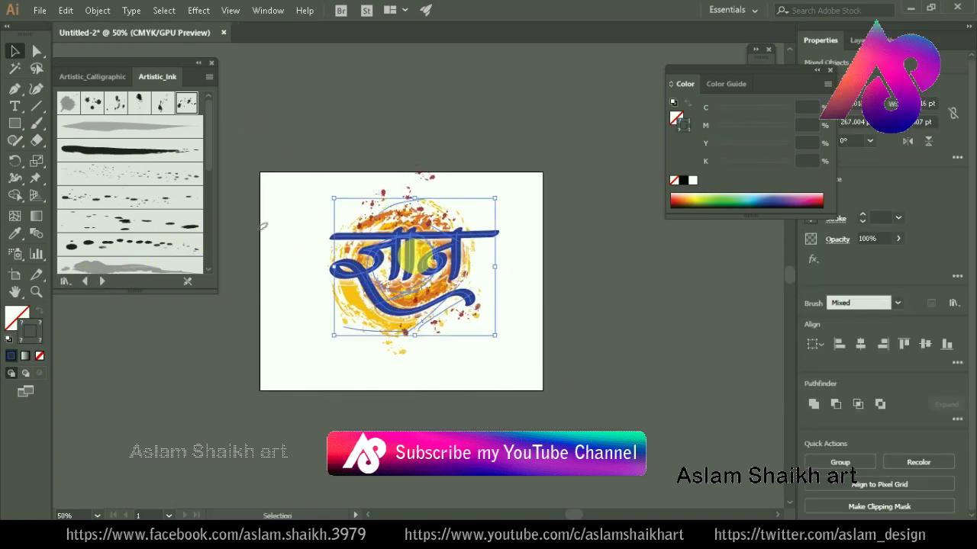
{"action": "mouse_move", "coordinate": [494, 325]}
{"action": "left_mouse_down"}
{"action": "mouse_move", "coordinate": [489, 340]}
{"action": "mouse_move", "coordinate": [501, 327]}
{"action": "left_mouse_up"}
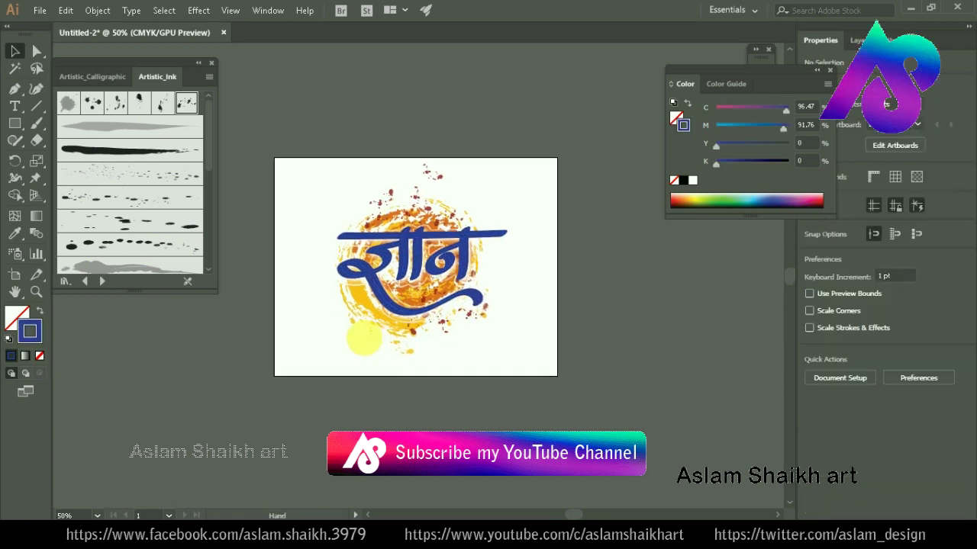
Step: Collapse the brush library panel and zoom to 100% centred on the lettering
{"action": "key", "text": "ctrl+plus"}
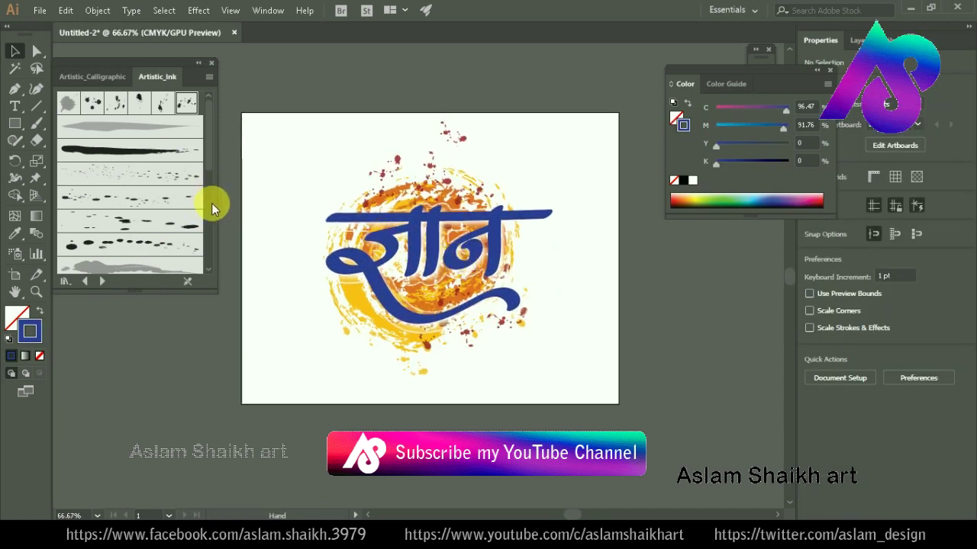
{"action": "left_click", "coordinate": [586, 371]}
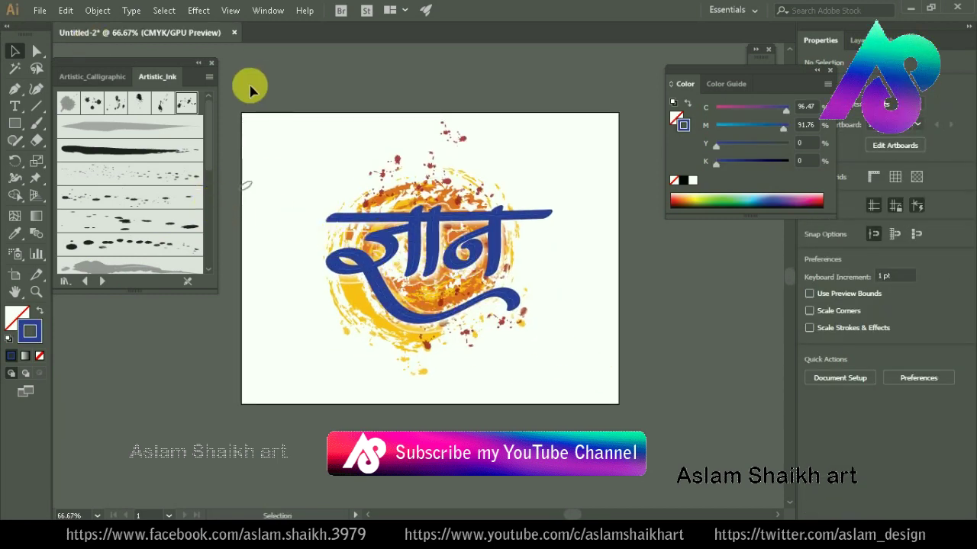
{"action": "left_click", "coordinate": [198, 62]}
{"action": "left_click", "coordinate": [403, 254]}
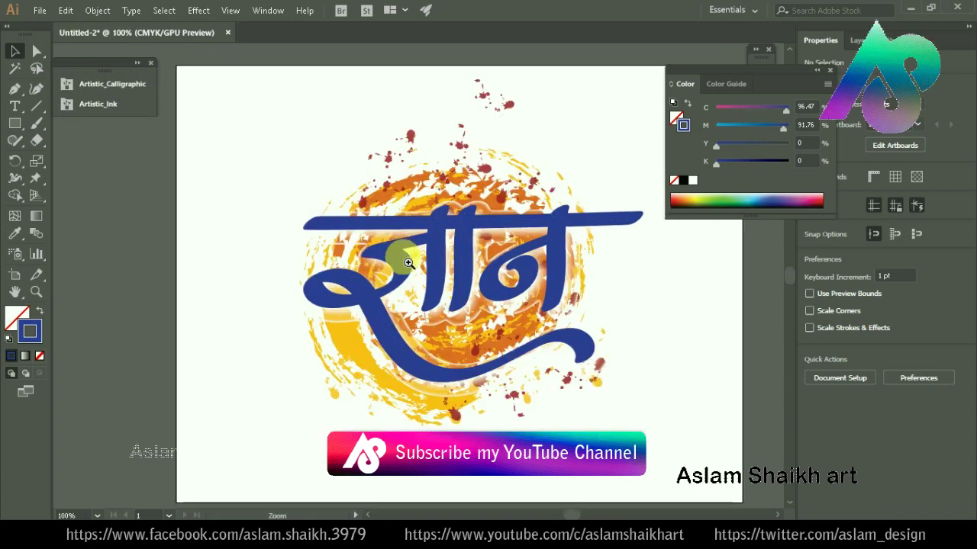
{"action": "left_click_drag", "start_coordinate": [551, 335], "coordinate": [502, 330]}
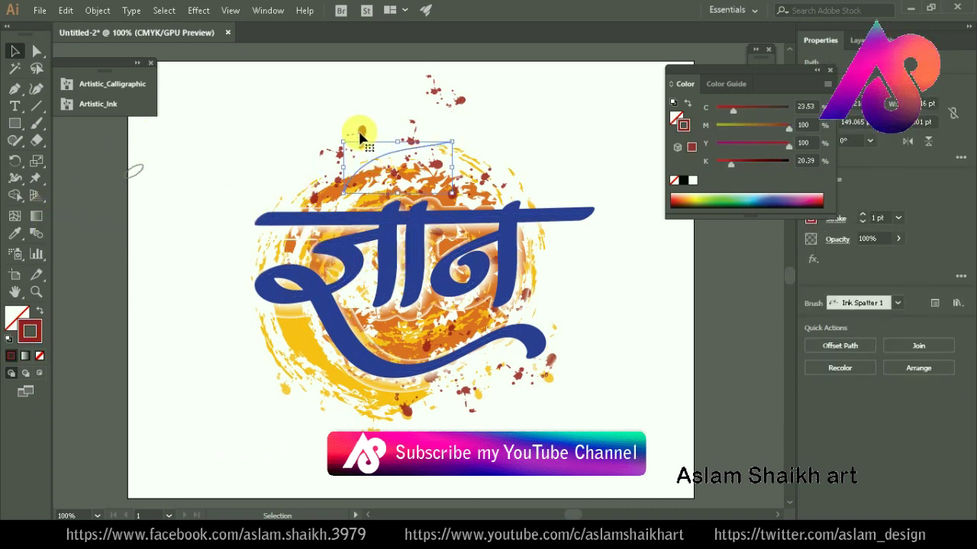
Step: Move the red spatter up-left and give it a 21.5 px Gaussian Blur
{"action": "left_click_drag", "start_coordinate": [360, 132], "coordinate": [229, 163]}
{"action": "left_click", "coordinate": [198, 10]}
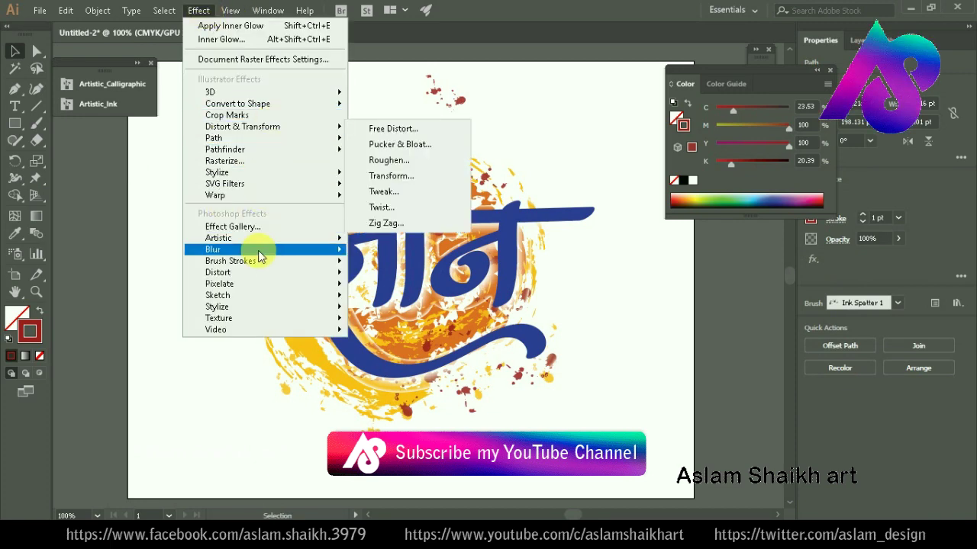
{"action": "left_click", "coordinate": [395, 252]}
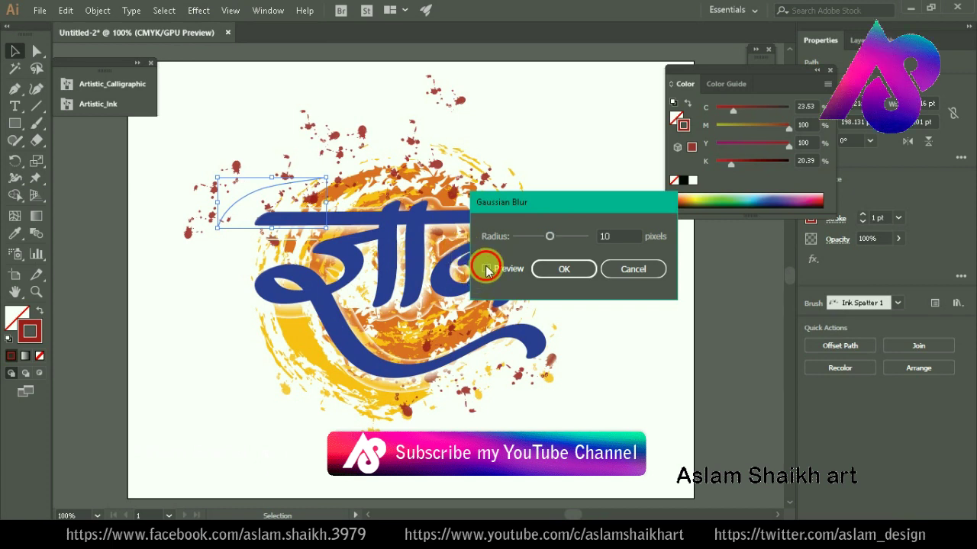
{"action": "left_click", "coordinate": [486, 270]}
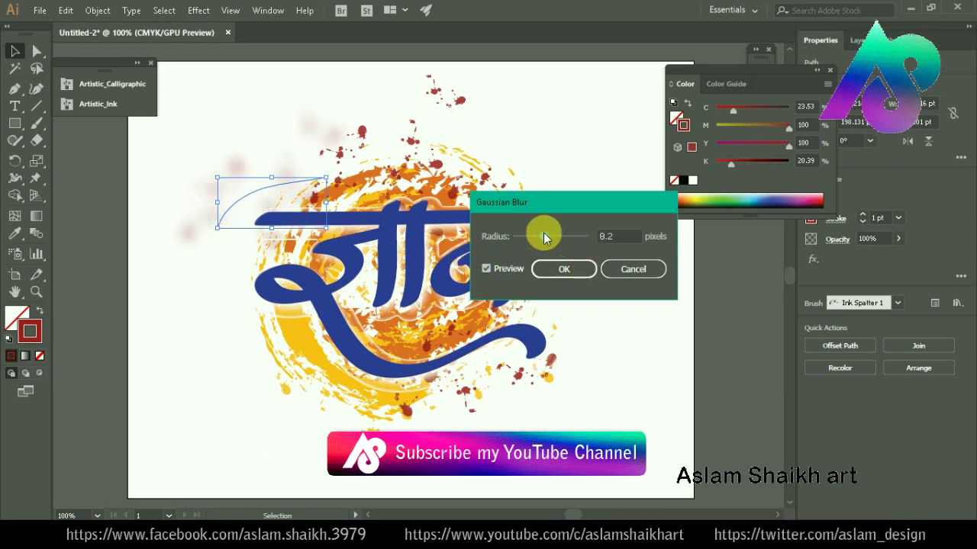
{"action": "left_click_drag", "start_coordinate": [549, 237], "coordinate": [553, 236]}
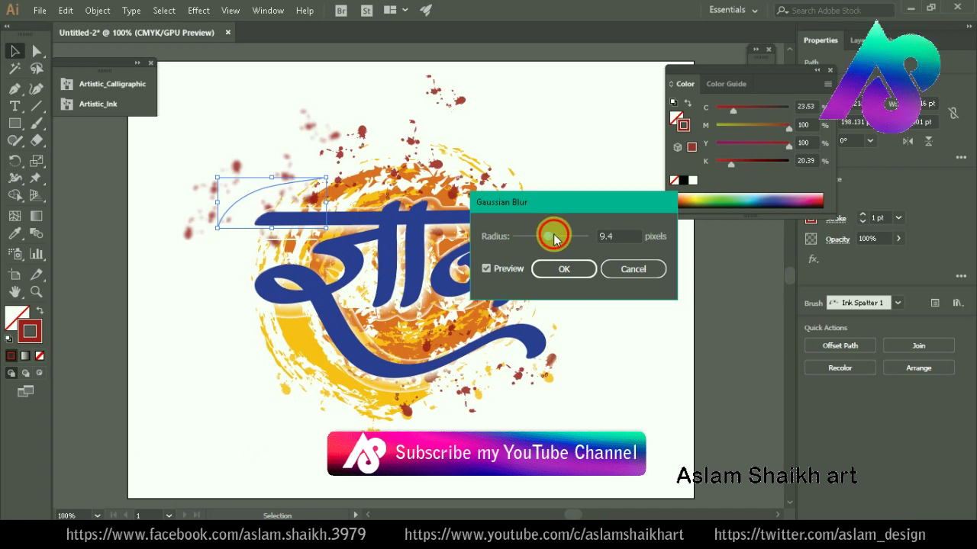
{"action": "left_click", "coordinate": [561, 276]}
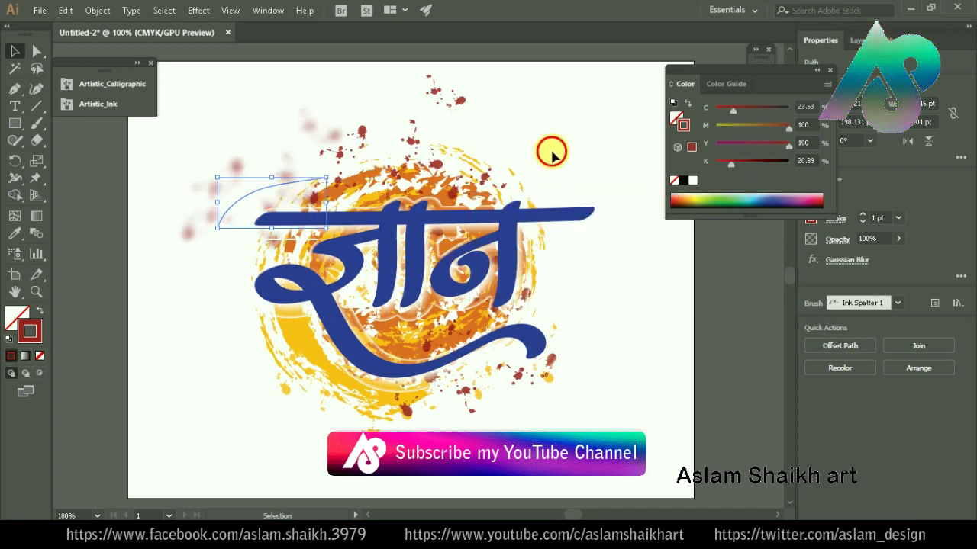
{"action": "left_click", "coordinate": [548, 380]}
Step: Move the yellow spatter up-right and apply the same 21.5 px Gaussian Blur
{"action": "left_click_drag", "start_coordinate": [551, 379], "coordinate": [588, 312]}
{"action": "left_click", "coordinate": [198, 10]}
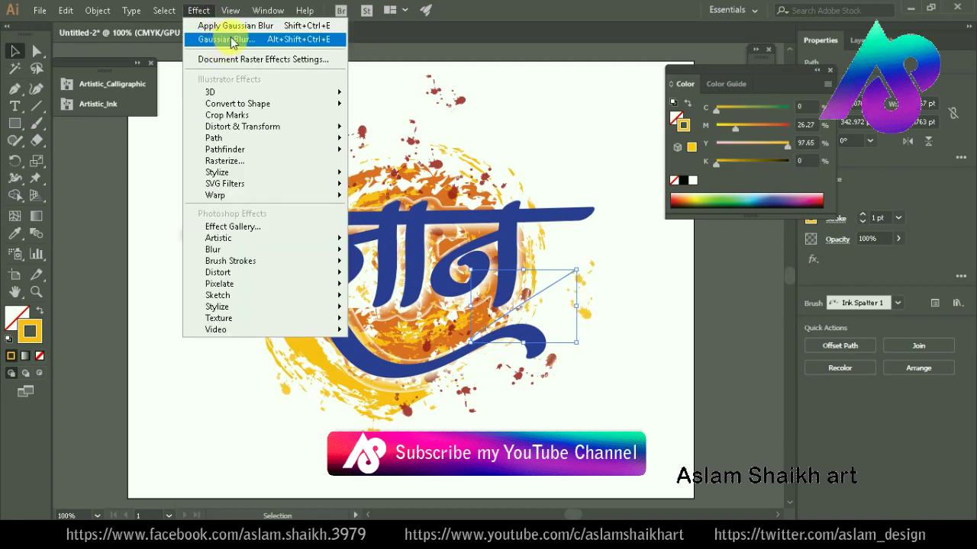
{"action": "left_click", "coordinate": [229, 39]}
{"action": "left_click", "coordinate": [568, 269]}
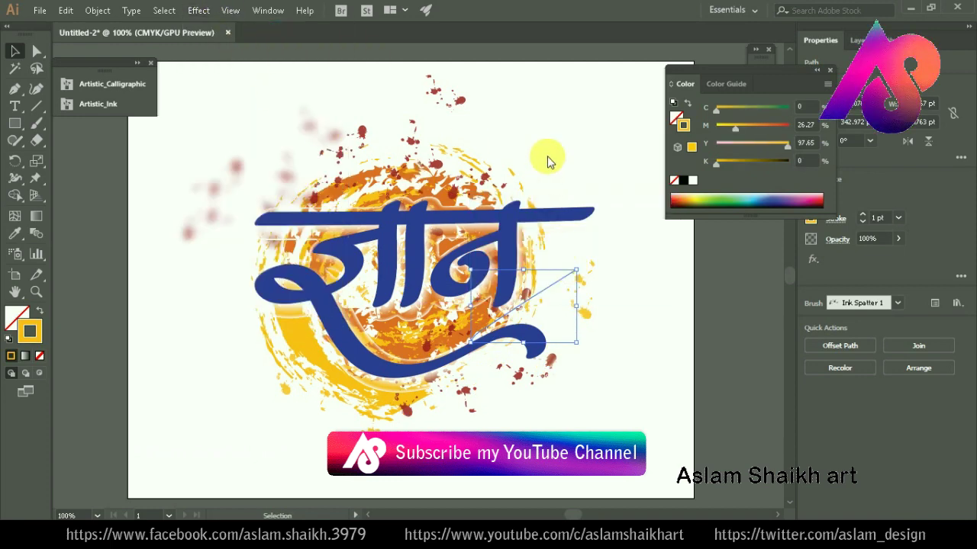
{"action": "left_click", "coordinate": [538, 162]}
Step: Shift the blurred spatter left, resize the curved path under the lettering, and review
{"action": "left_click_drag", "start_coordinate": [288, 339], "coordinate": [239, 338]}
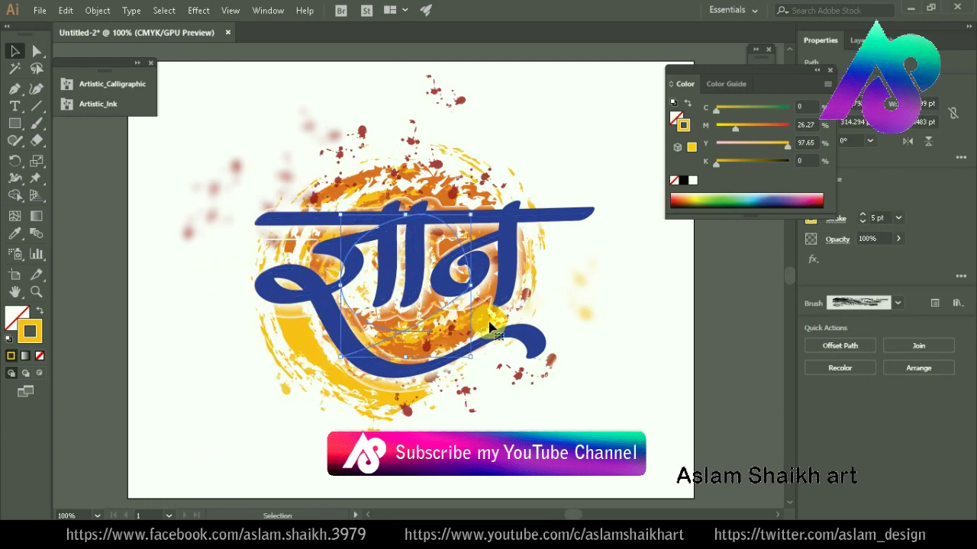
{"action": "mouse_move", "coordinate": [488, 375]}
{"action": "left_mouse_down"}
{"action": "mouse_move", "coordinate": [493, 397]}
{"action": "mouse_move", "coordinate": [497, 359]}
{"action": "left_mouse_up"}
{"action": "left_click", "coordinate": [630, 316]}
{"action": "key", "text": "ctrl+minus"}
{"action": "left_click", "coordinate": [512, 349]}
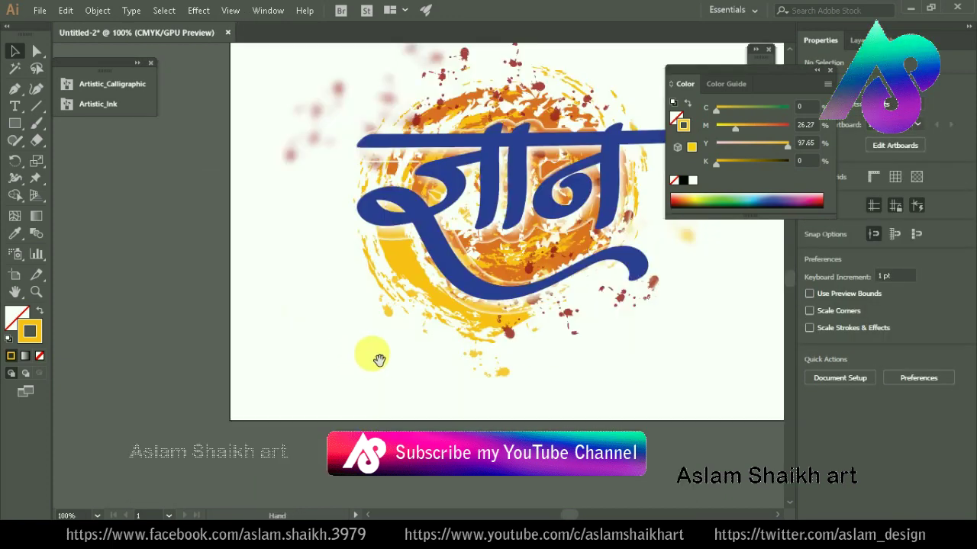
{"action": "key", "text": "ctrl+plus"}
{"action": "mouse_move", "coordinate": [379, 354]}
{"action": "left_mouse_down"}
{"action": "mouse_move", "coordinate": [313, 376]}
{"action": "mouse_move", "coordinate": [296, 419]}
{"action": "left_mouse_up"}
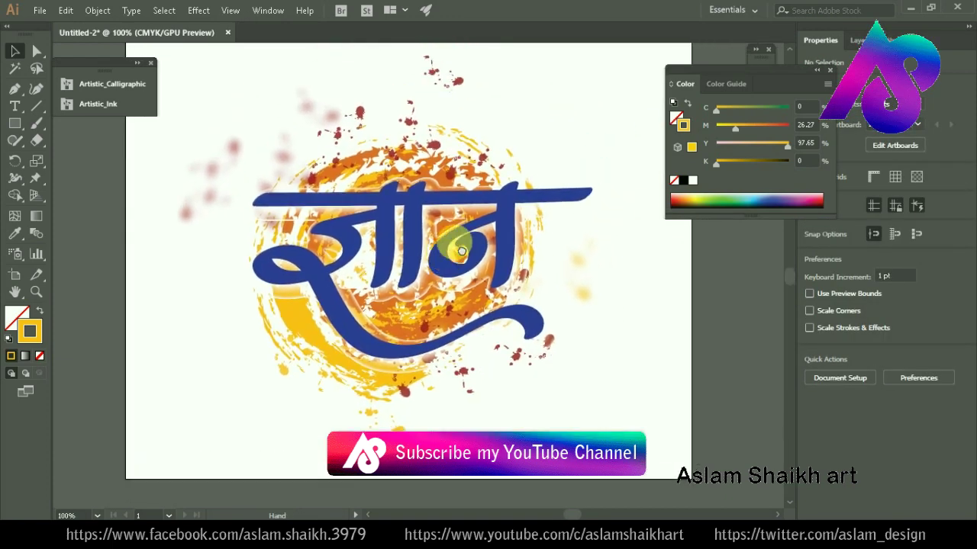
Step: Place a copy of the top spatter at the lower left of the artwork
{"action": "mouse_move", "coordinate": [442, 117]}
{"action": "left_mouse_down"}
{"action": "mouse_move", "coordinate": [422, 146]}
{"action": "mouse_move", "coordinate": [381, 316]}
{"action": "left_mouse_up"}
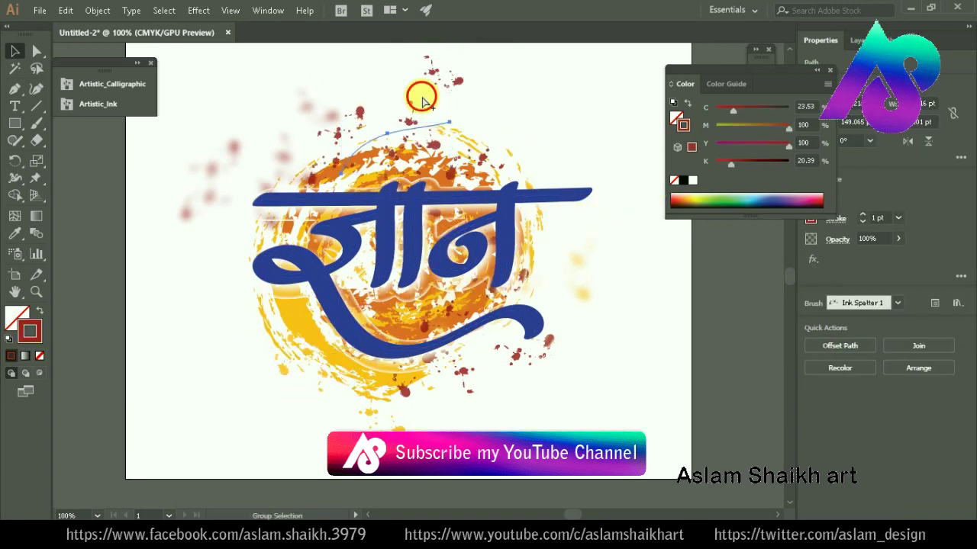
{"action": "key", "text": "ctrl+z"}
{"action": "mouse_move", "coordinate": [462, 82]}
{"action": "left_mouse_down"}
{"action": "mouse_move", "coordinate": [349, 338]}
{"action": "mouse_move", "coordinate": [275, 371]}
{"action": "left_mouse_up"}
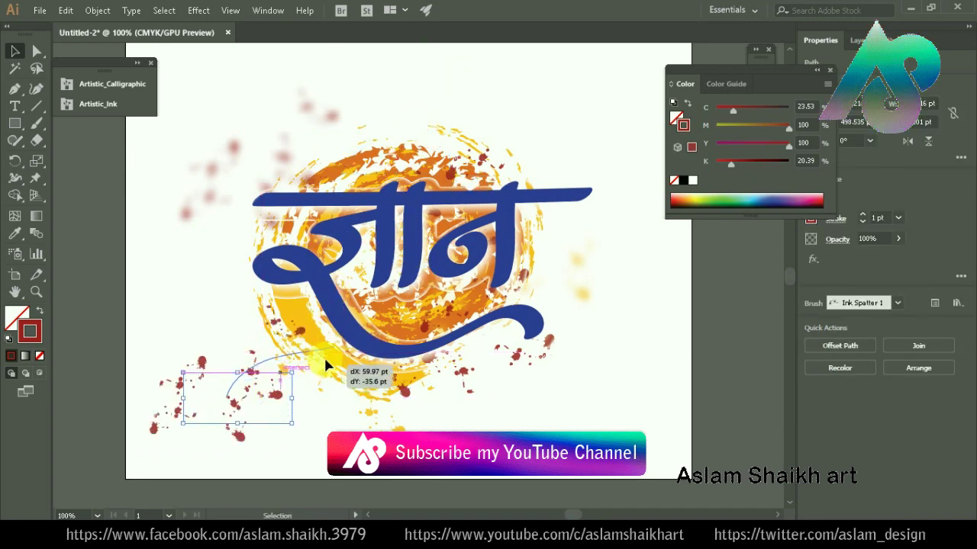
{"action": "key", "text": "ctrl+z"}
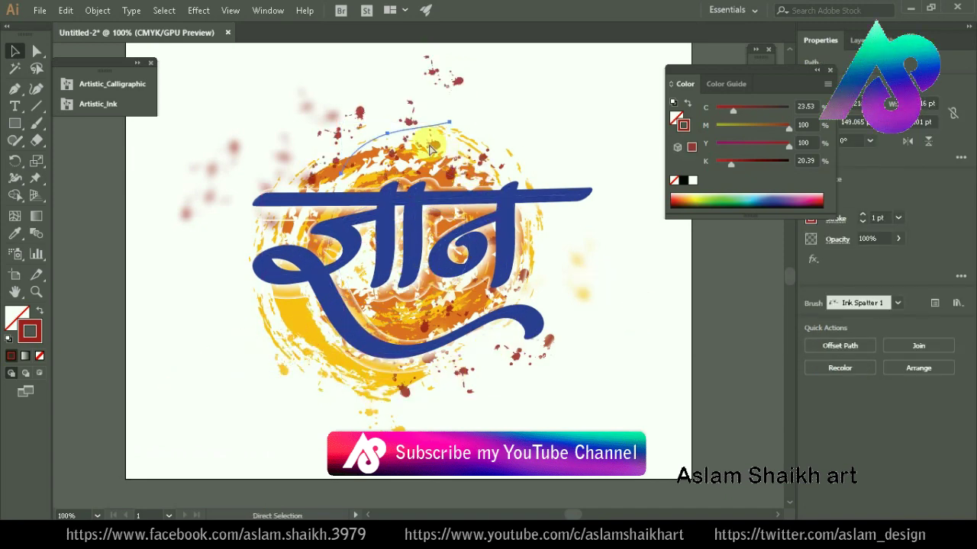
{"action": "mouse_move", "coordinate": [434, 149]}
{"action": "left_mouse_down"}
{"action": "mouse_move", "coordinate": [229, 355]}
{"action": "mouse_move", "coordinate": [355, 351]}
{"action": "left_mouse_up"}
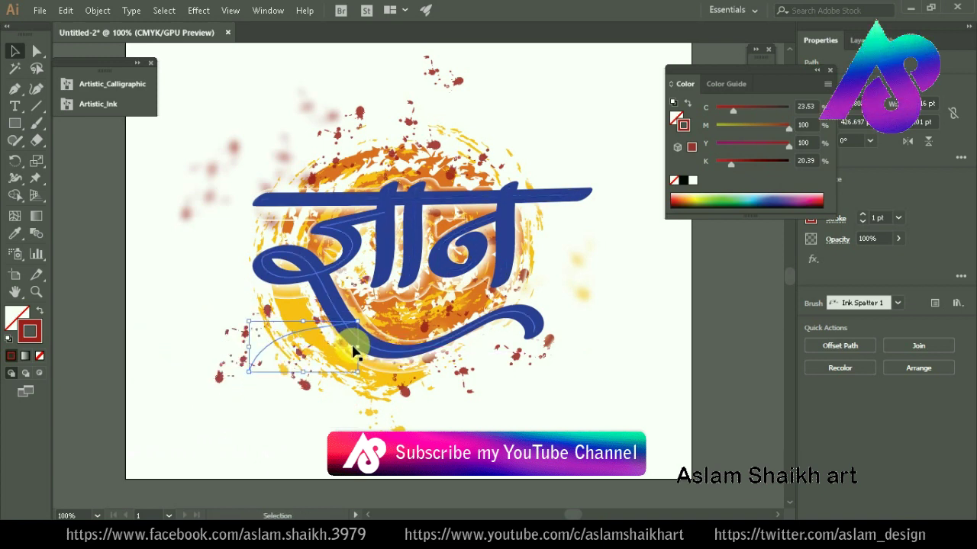
Step: Make the copied spatter dark blue and apply Gaussian Blur, then hide the panels
{"action": "left_click", "coordinate": [763, 201]}
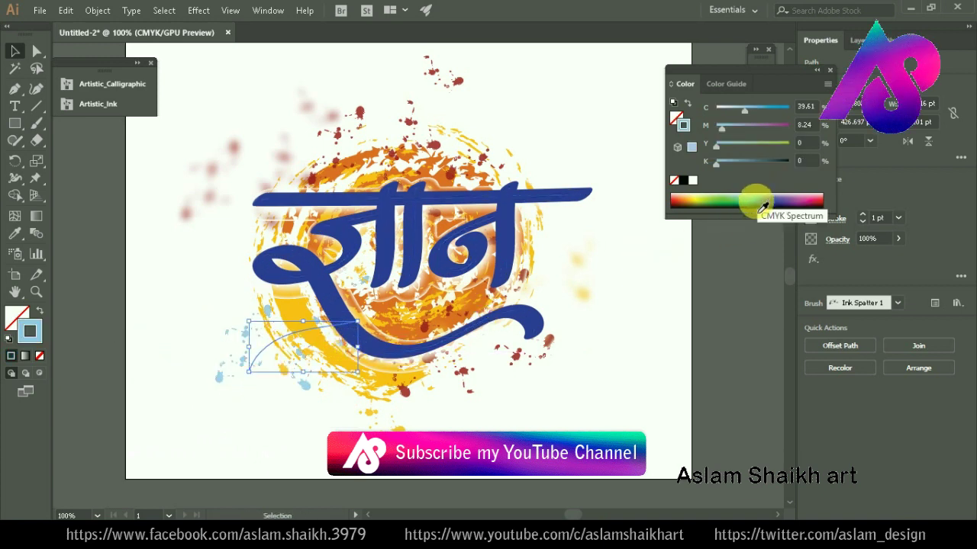
{"action": "left_click", "coordinate": [764, 203]}
{"action": "left_click", "coordinate": [198, 10]}
{"action": "left_click", "coordinate": [221, 36]}
{"action": "key", "text": "Return"}
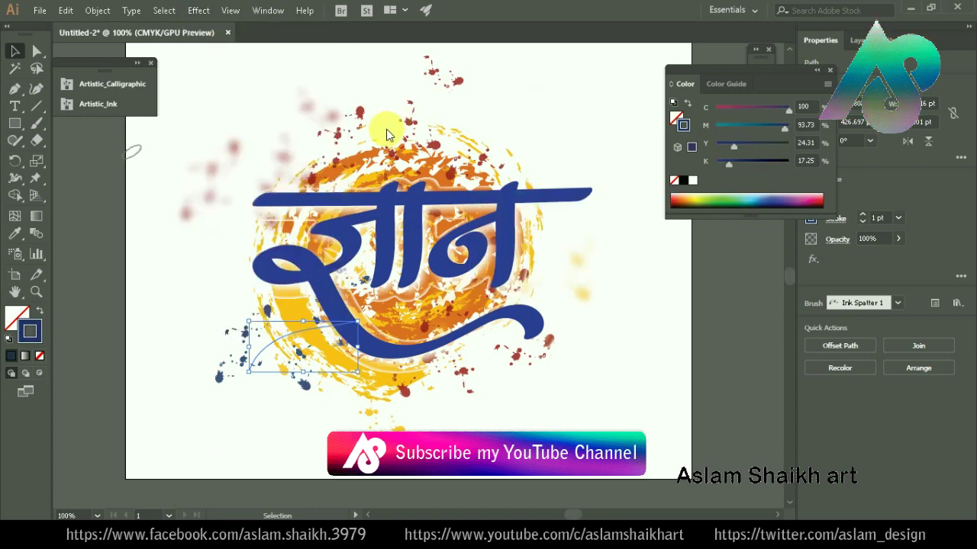
{"action": "left_click", "coordinate": [681, 325]}
{"action": "key", "text": "Tab"}
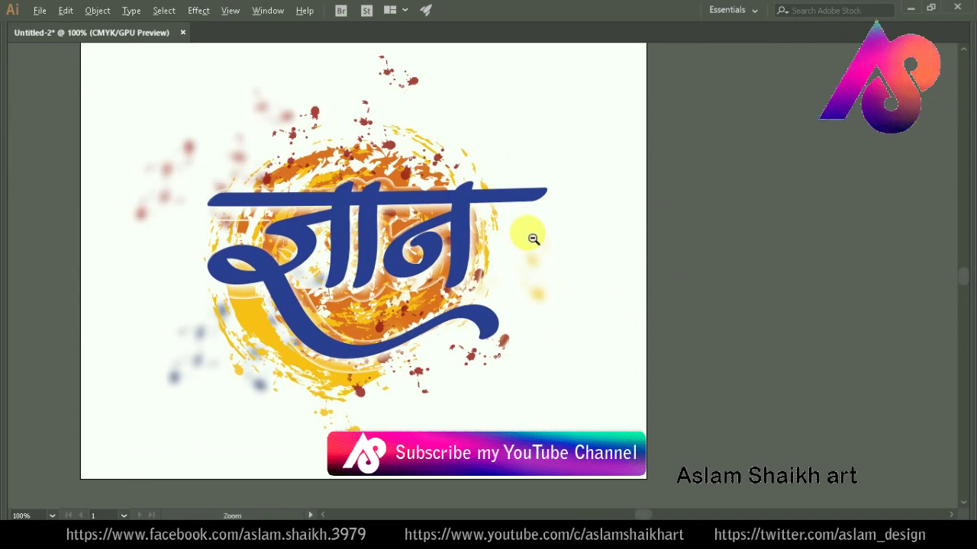
{"action": "key", "text": "ctrl+minus"}
{"action": "mouse_move", "coordinate": [484, 305]}
{"action": "left_mouse_down"}
{"action": "mouse_move", "coordinate": [558, 213]}
{"action": "mouse_move", "coordinate": [493, 253]}
{"action": "left_mouse_up"}
{"action": "key", "text": "ctrl+plus"}
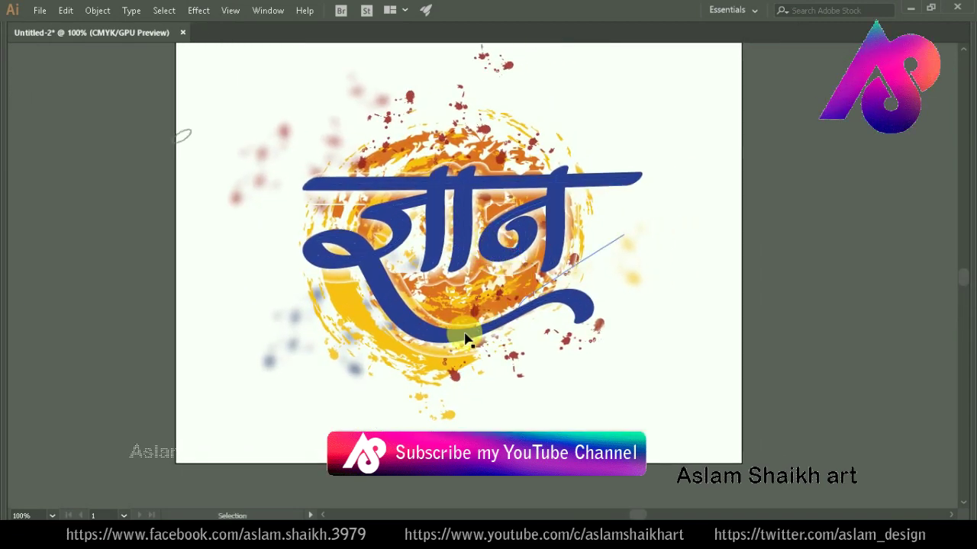
{"action": "key", "text": "ctrl+minus"}
{"action": "key", "text": "ctrl+minus"}
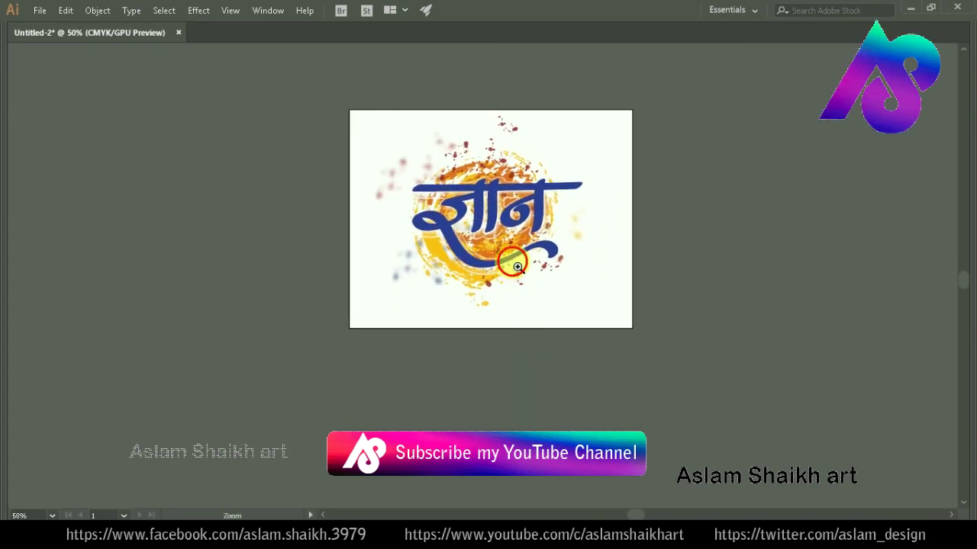
{"action": "key", "text": "ctrl+plus"}
{"action": "key", "text": "ctrl+plus"}
{"action": "left_click_drag", "start_coordinate": [489, 257], "coordinate": [454, 259]}
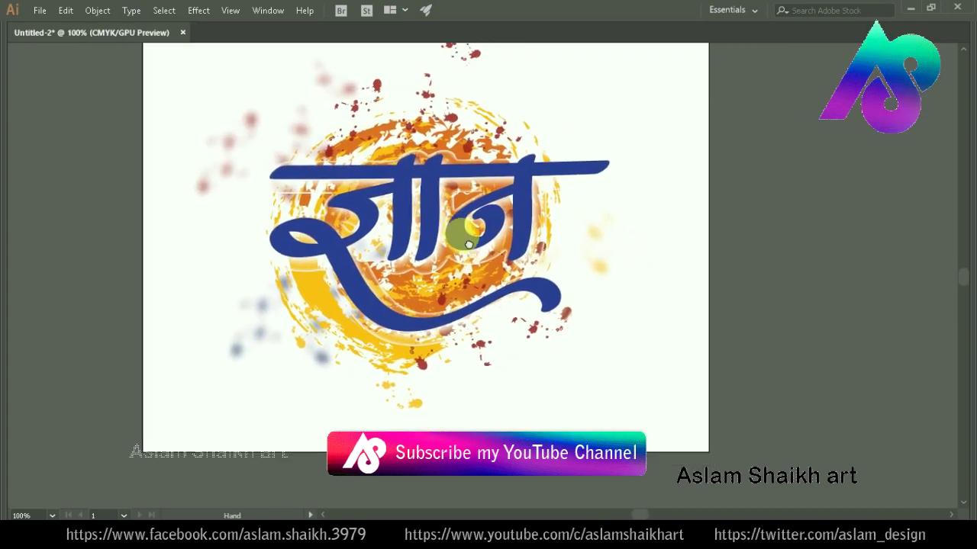
{"action": "key", "text": "Tab"}
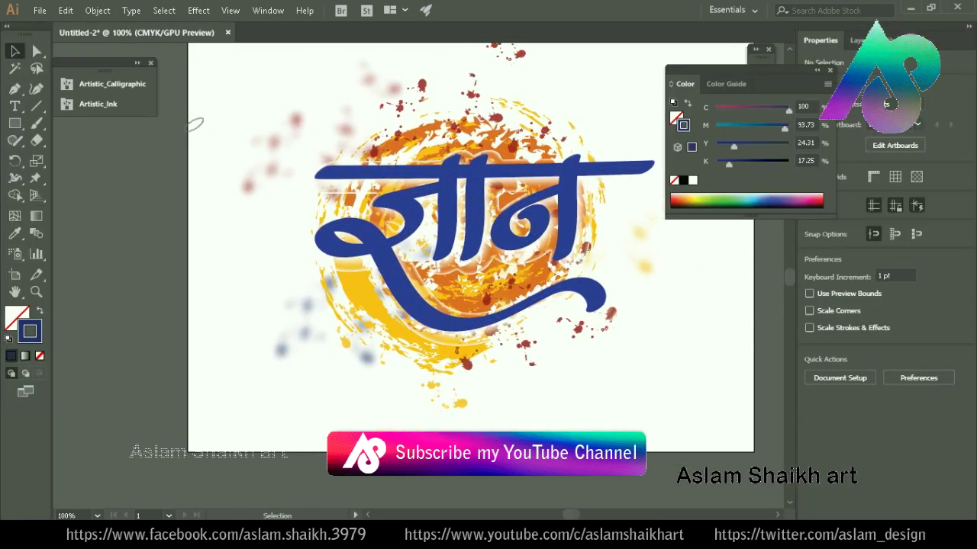